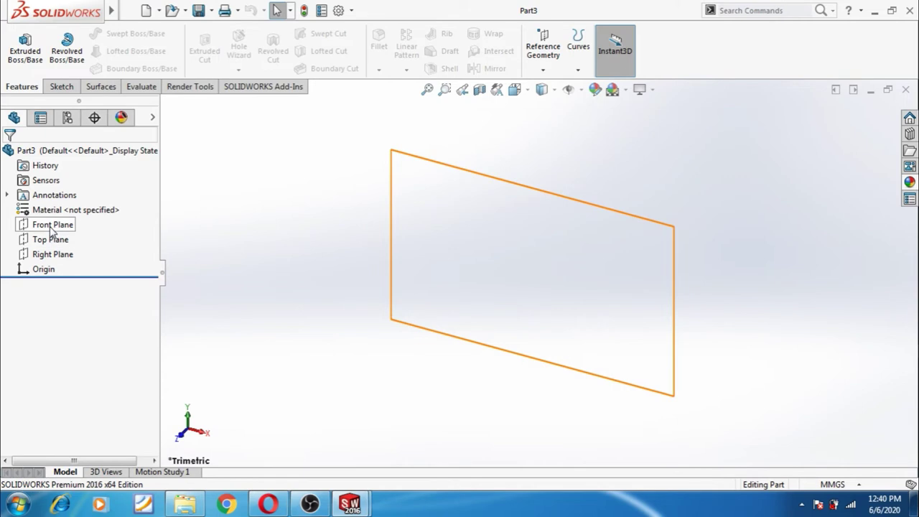
Select the Front Plane in the new part's feature tree
{"action": "left_click", "coordinate": [51, 224]}
Sketch a circle centred on the origin on the Front Plane and dimension it Ø240
{"action": "left_click", "coordinate": [63, 208]}
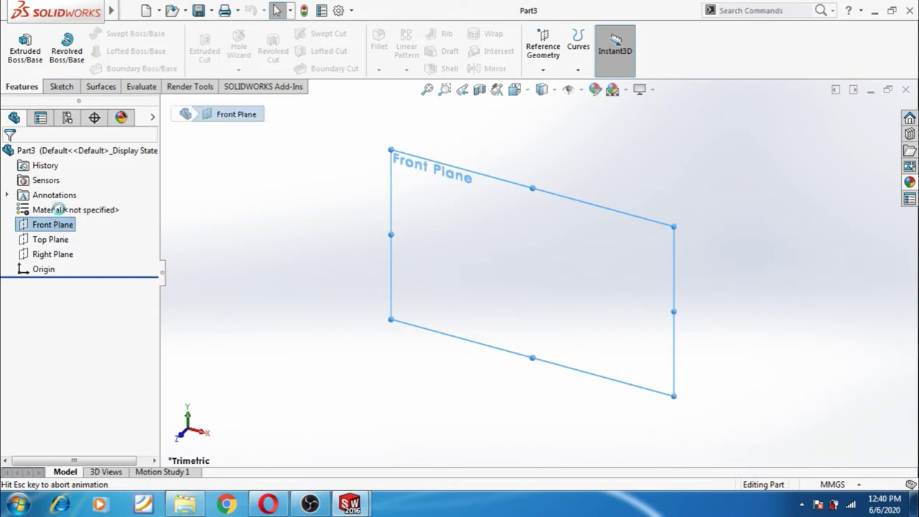
{"action": "left_click", "coordinate": [116, 35]}
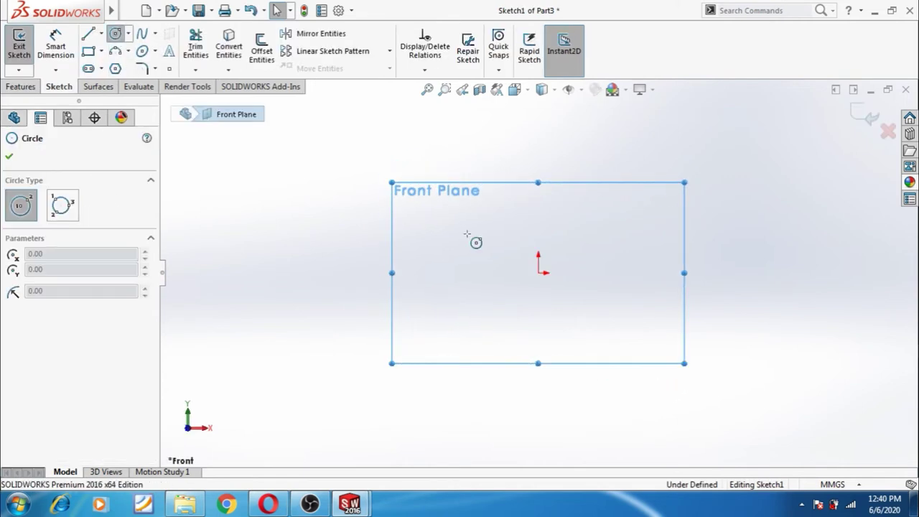
{"action": "left_click", "coordinate": [539, 273]}
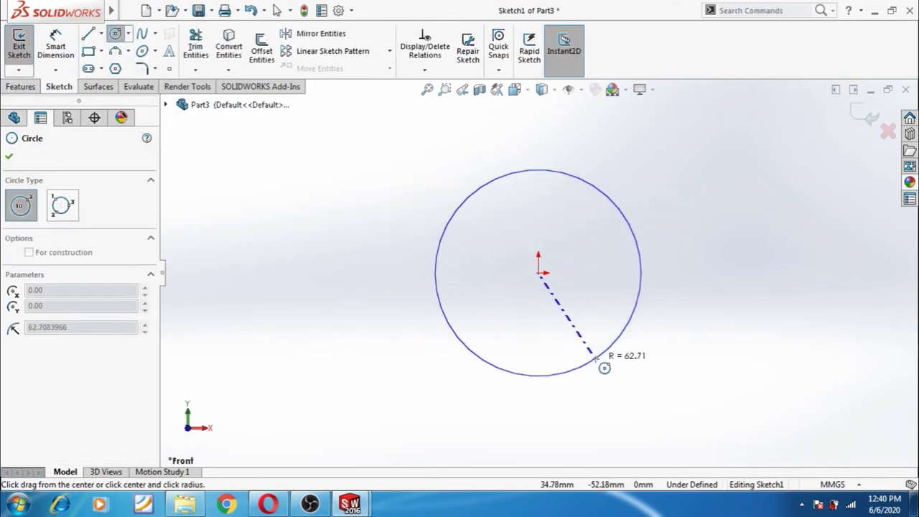
{"action": "left_click", "coordinate": [600, 362]}
{"action": "left_click", "coordinate": [55, 45]}
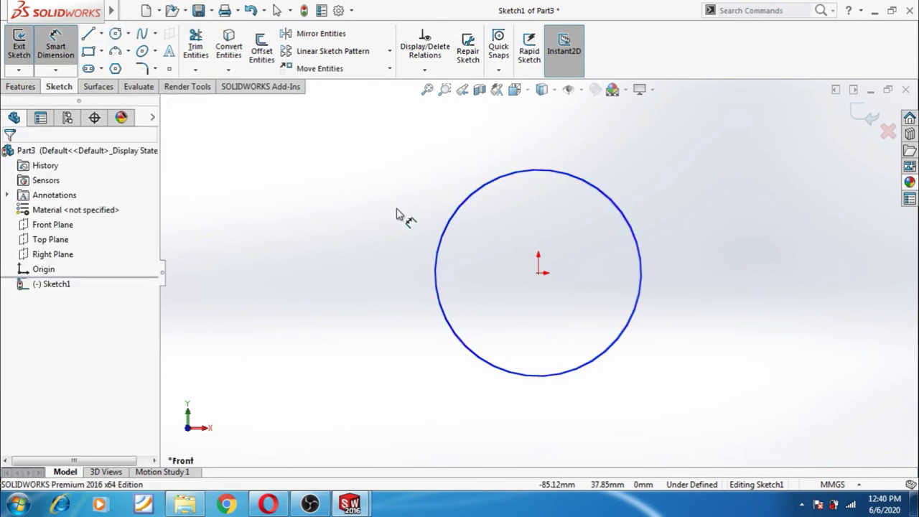
{"action": "left_click", "coordinate": [442, 241]}
{"action": "left_click", "coordinate": [409, 267]}
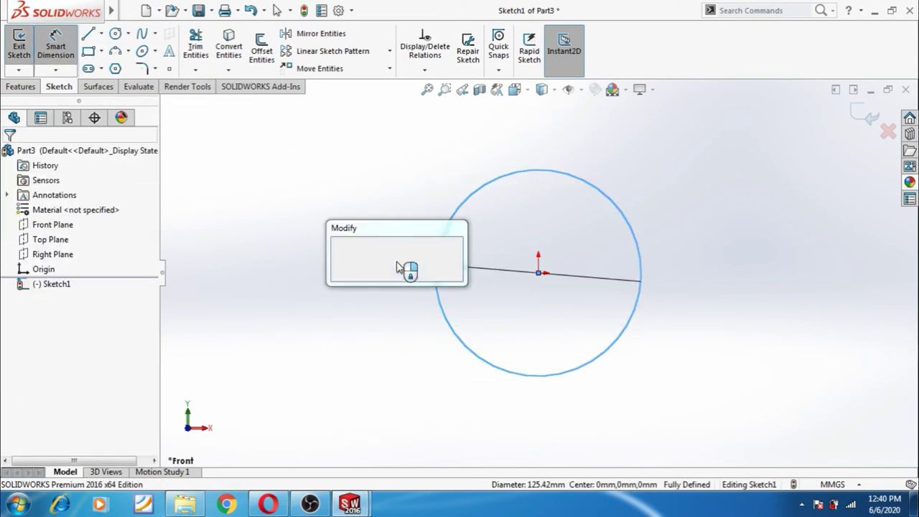
{"action": "type", "text": "240"}
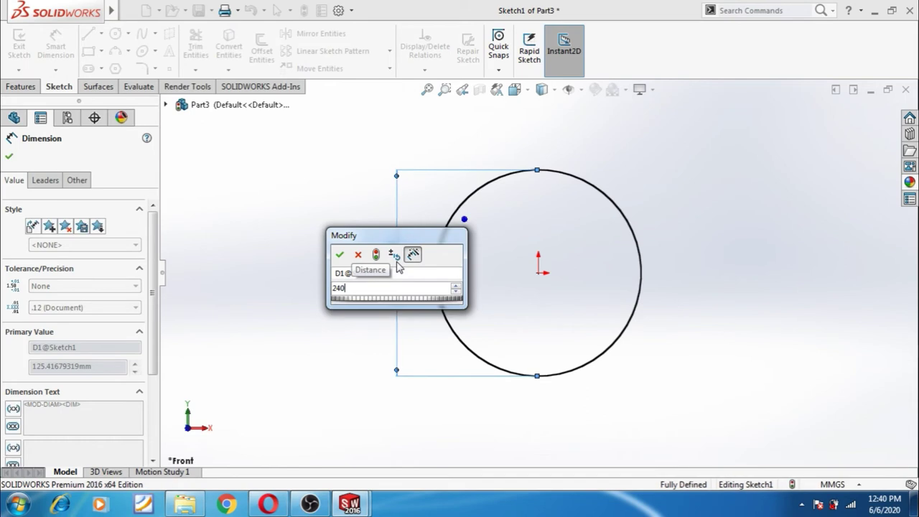
{"action": "key", "text": "Return"}
{"action": "left_click", "coordinate": [210, 285]}
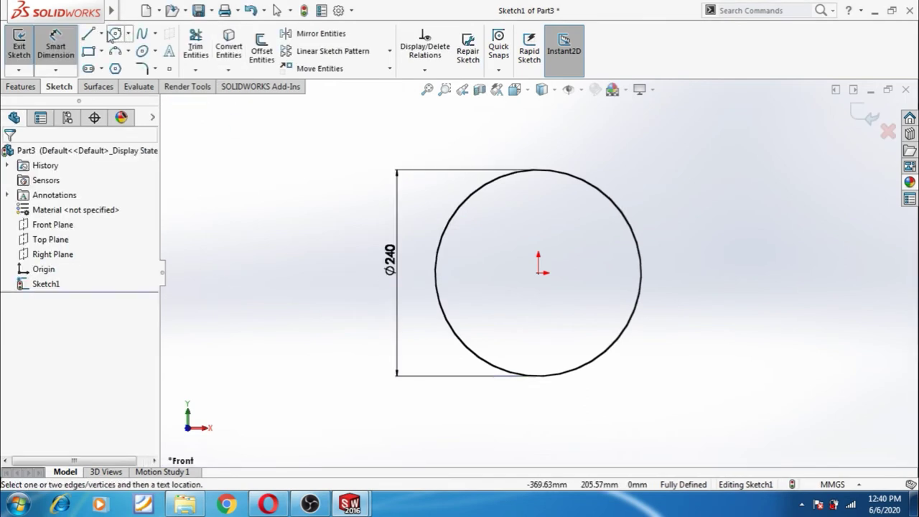
Draw a vertical centerline through the circle from its top to its bottom
{"action": "left_click", "coordinate": [101, 34]}
{"action": "left_click", "coordinate": [118, 67]}
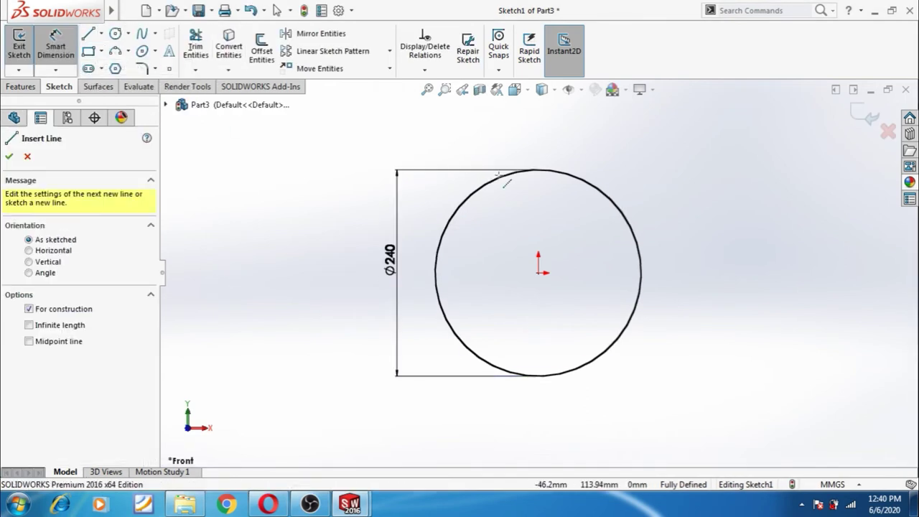
{"action": "left_click", "coordinate": [540, 172]}
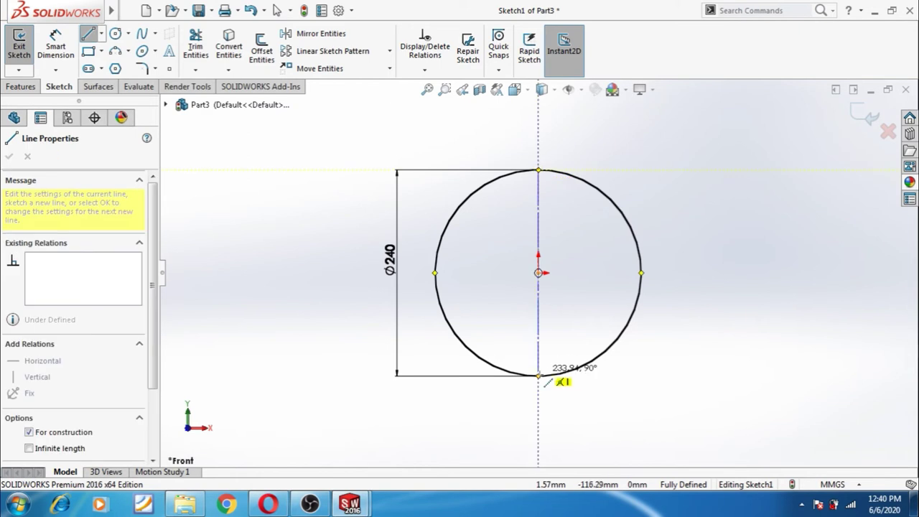
{"action": "left_click", "coordinate": [540, 376]}
{"action": "key", "text": "Escape"}
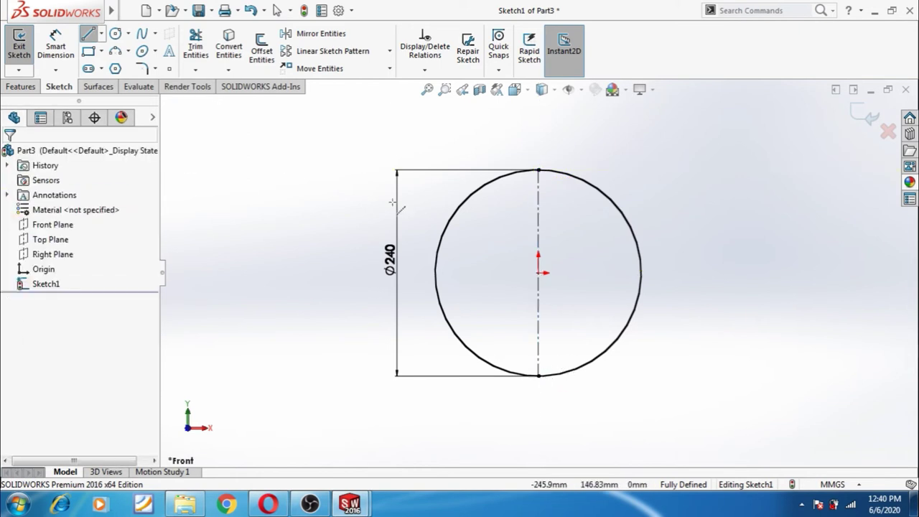
Trim away the circle's left half and exit the sketch
{"action": "left_click", "coordinate": [181, 42]}
{"action": "left_click_drag", "start_coordinate": [443, 209], "coordinate": [461, 225]}
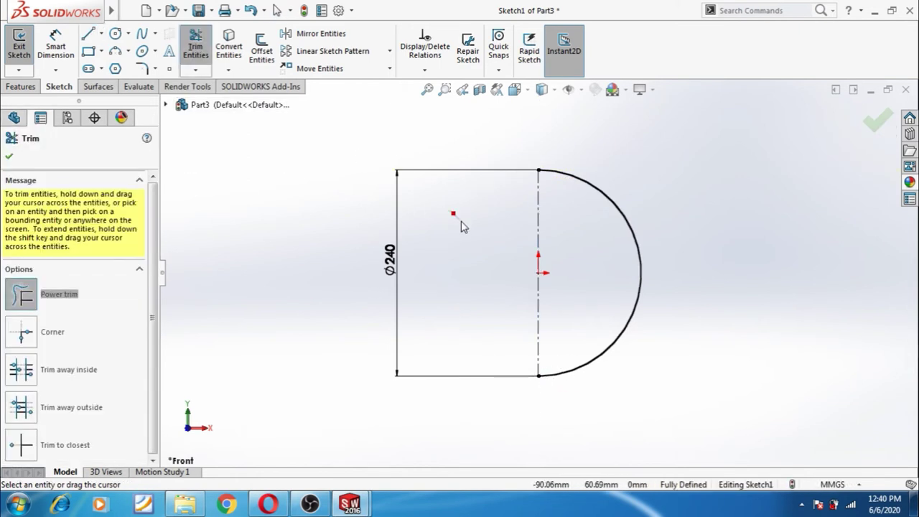
{"action": "key", "text": "Escape"}
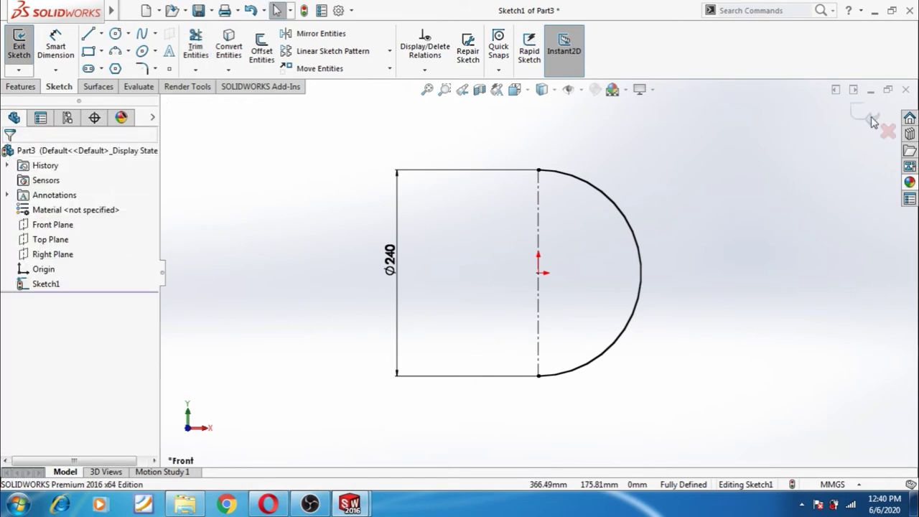
{"action": "left_click", "coordinate": [870, 118]}
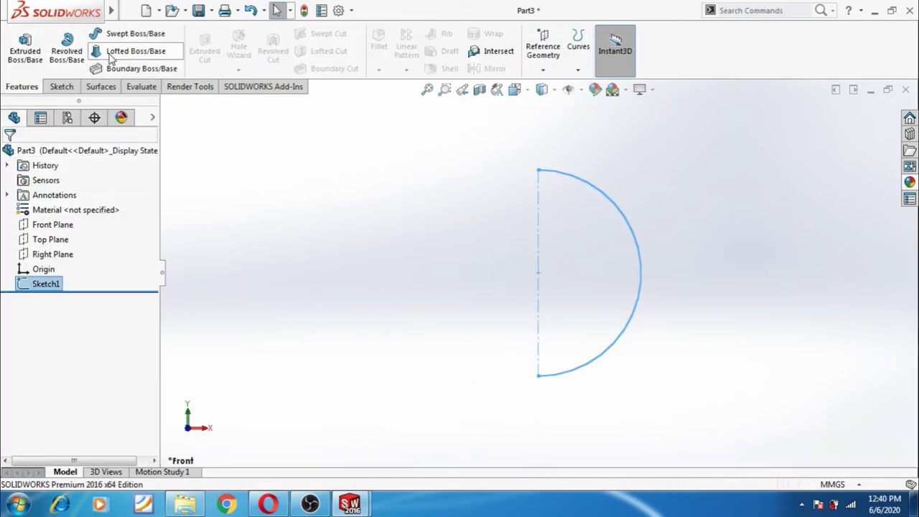
Revolve the half-circle arc 360° as a thin feature with a 2.50 mm wall
{"action": "left_click", "coordinate": [79, 53]}
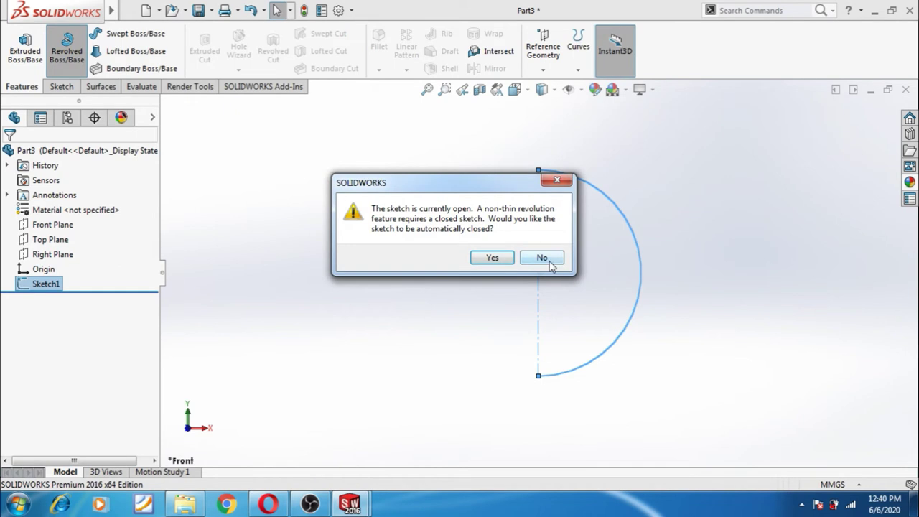
{"action": "left_click", "coordinate": [543, 258]}
{"action": "left_click", "coordinate": [79, 345]}
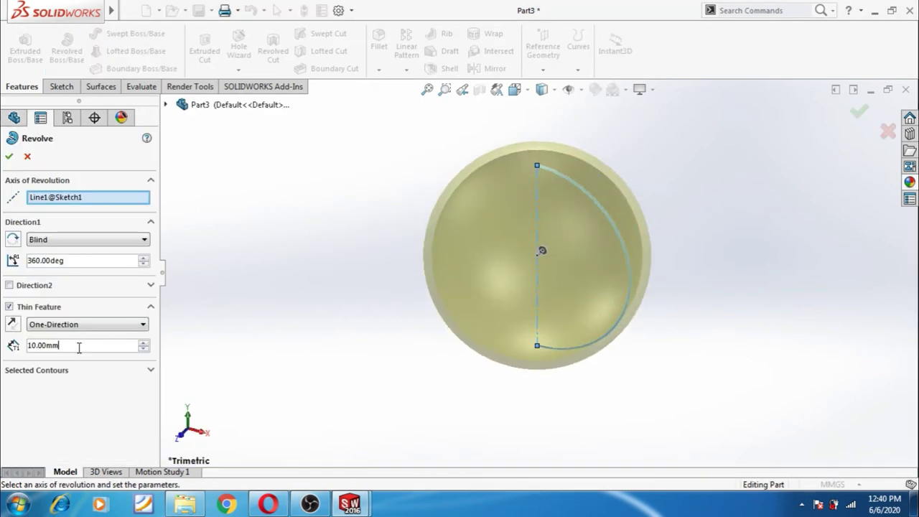
{"action": "type", "text": "2.50"}
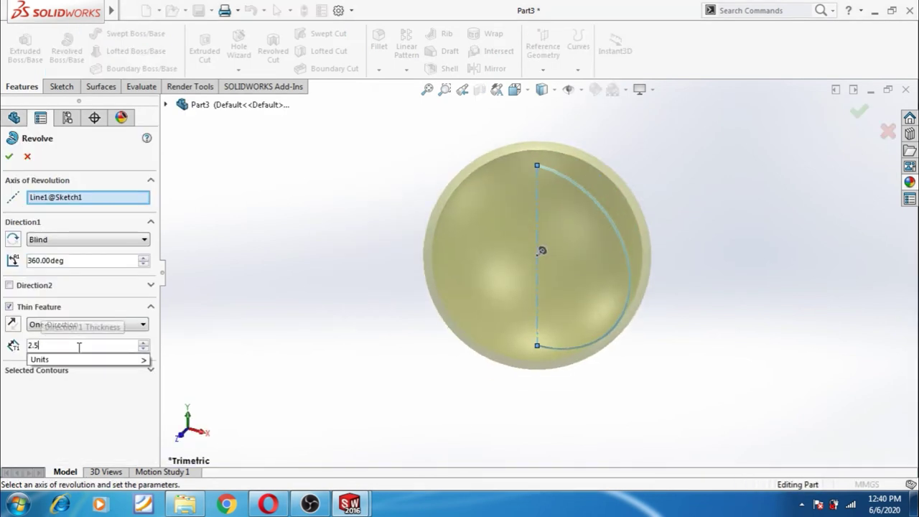
{"action": "key", "text": "Return"}
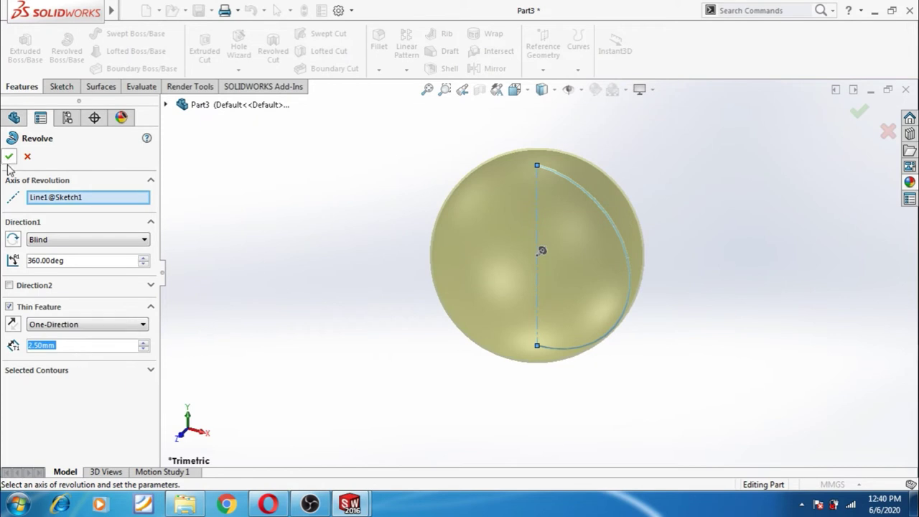
{"action": "left_click", "coordinate": [9, 156]}
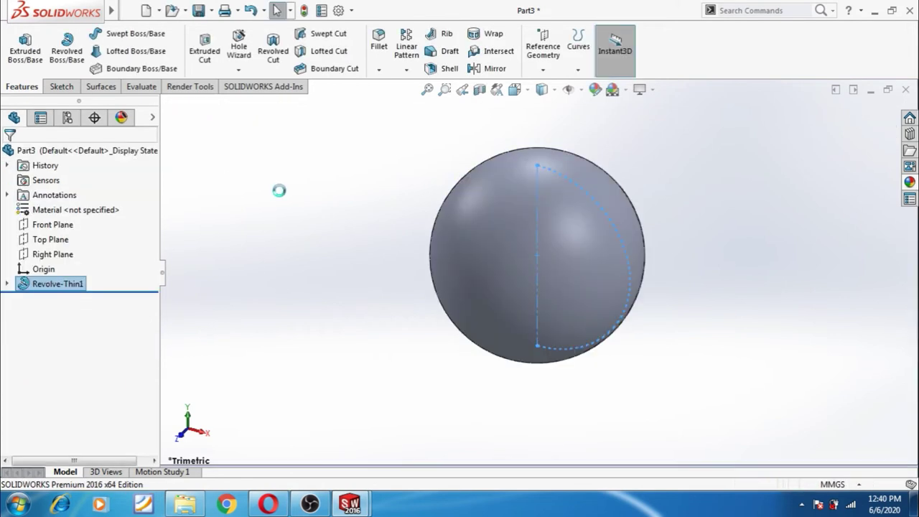
Open a new Front Plane sketch, viewed face-on, with vertical and horizontal centerlines from the origin
{"action": "left_click", "coordinate": [36, 226]}
{"action": "left_click", "coordinate": [83, 203]}
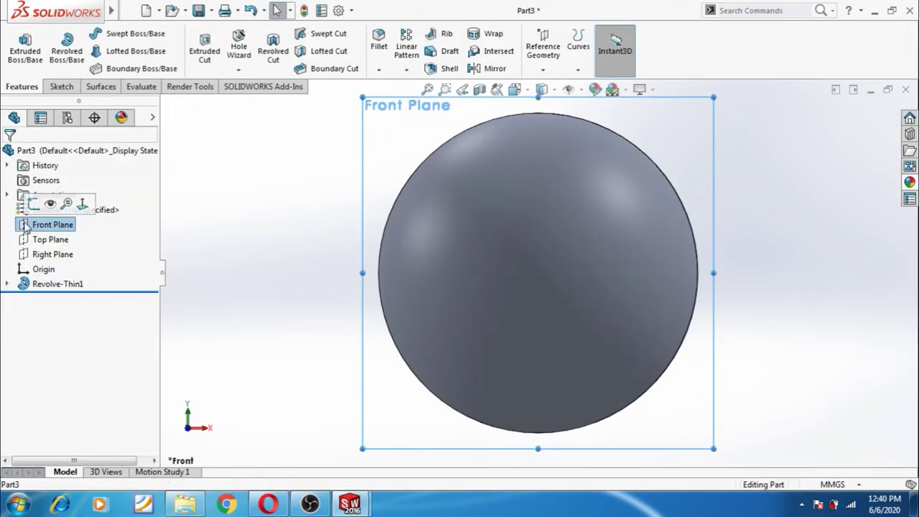
{"action": "left_click", "coordinate": [34, 204]}
{"action": "left_click", "coordinate": [102, 34]}
{"action": "left_click", "coordinate": [115, 68]}
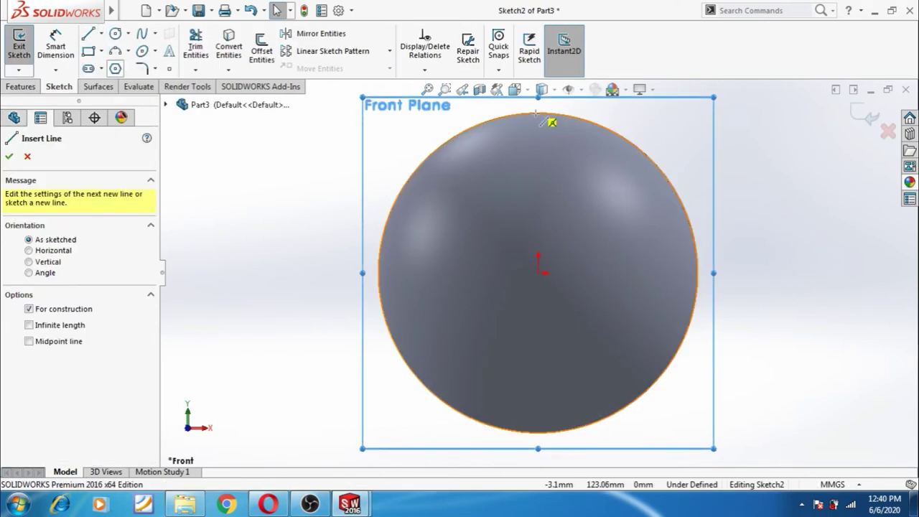
{"action": "mouse_move", "coordinate": [538, 113]}
{"action": "left_mouse_down"}
{"action": "mouse_move", "coordinate": [538, 273]}
{"action": "mouse_move", "coordinate": [717, 276]}
{"action": "left_mouse_up"}
{"action": "left_click", "coordinate": [696, 273]}
{"action": "key", "text": "Escape"}
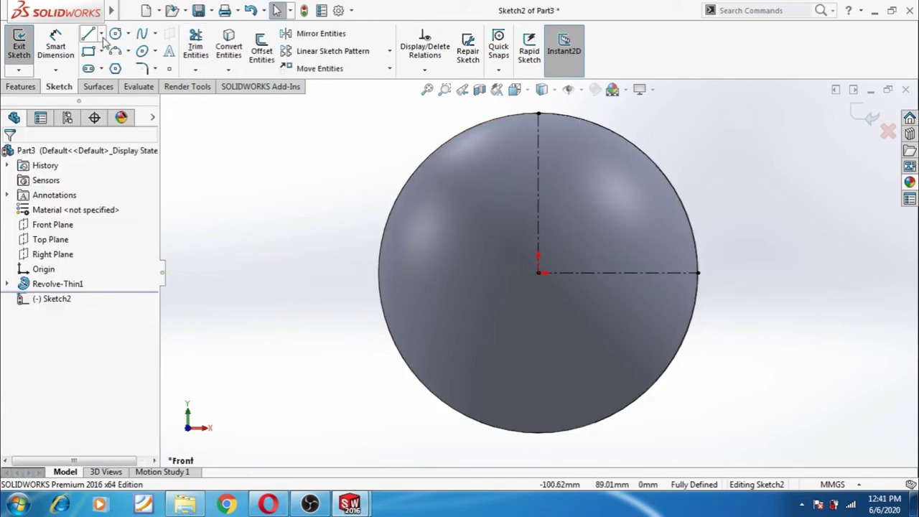
Draw a diagonal centerline from the origin to the sphere's upper-right edge
{"action": "left_click", "coordinate": [102, 33]}
{"action": "left_click", "coordinate": [100, 68]}
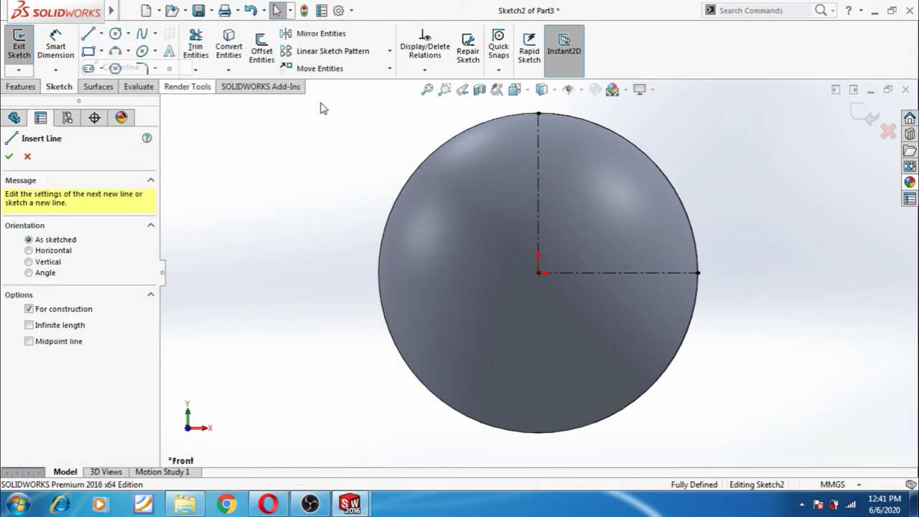
{"action": "left_click", "coordinate": [538, 273]}
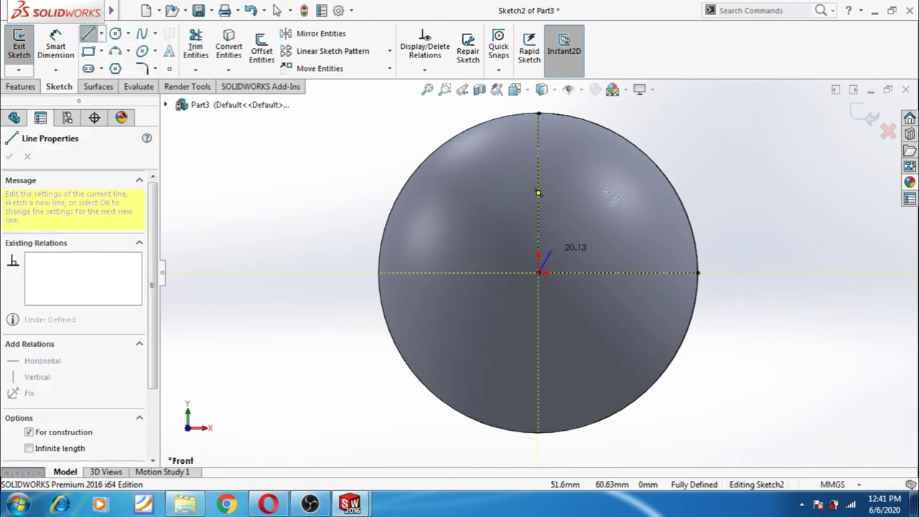
{"action": "left_click", "coordinate": [649, 154]}
{"action": "key", "text": "Escape"}
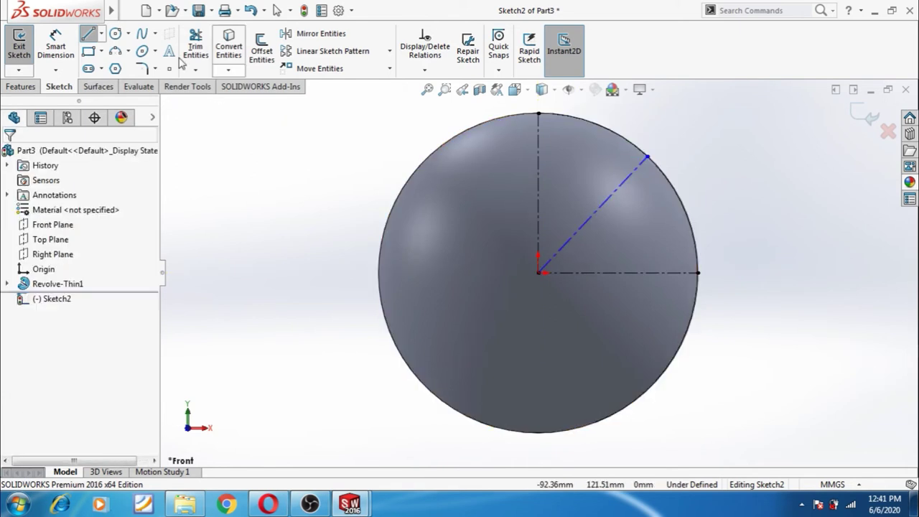
Dimension the diagonal centerline at 45° from the vertical centerline
{"action": "left_click", "coordinate": [57, 52]}
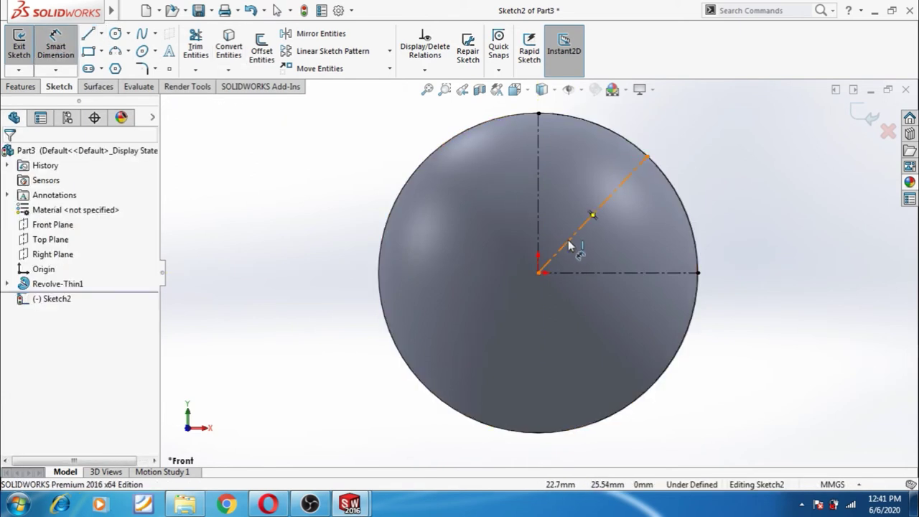
{"action": "left_click", "coordinate": [569, 244]}
{"action": "left_click", "coordinate": [538, 172]}
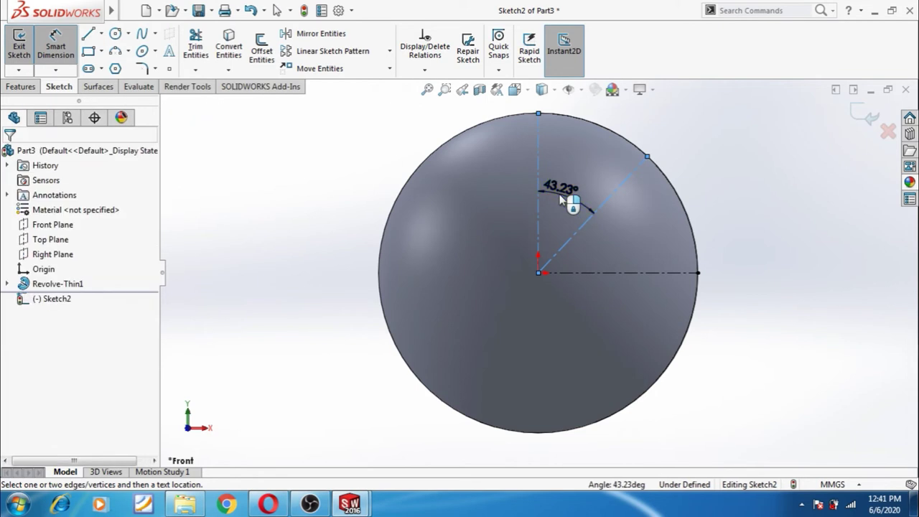
{"action": "left_click", "coordinate": [559, 198]}
{"action": "type", "text": "45"}
{"action": "key", "text": "Return"}
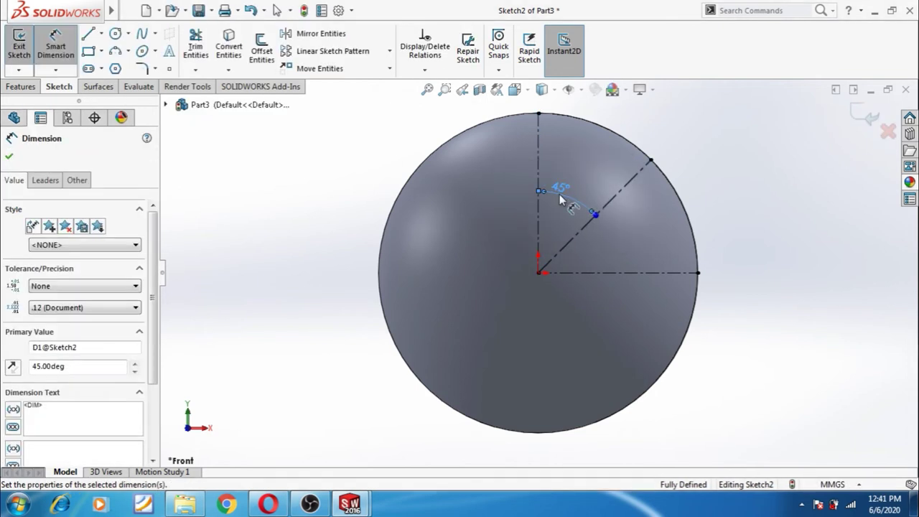
{"action": "left_click", "coordinate": [725, 233]}
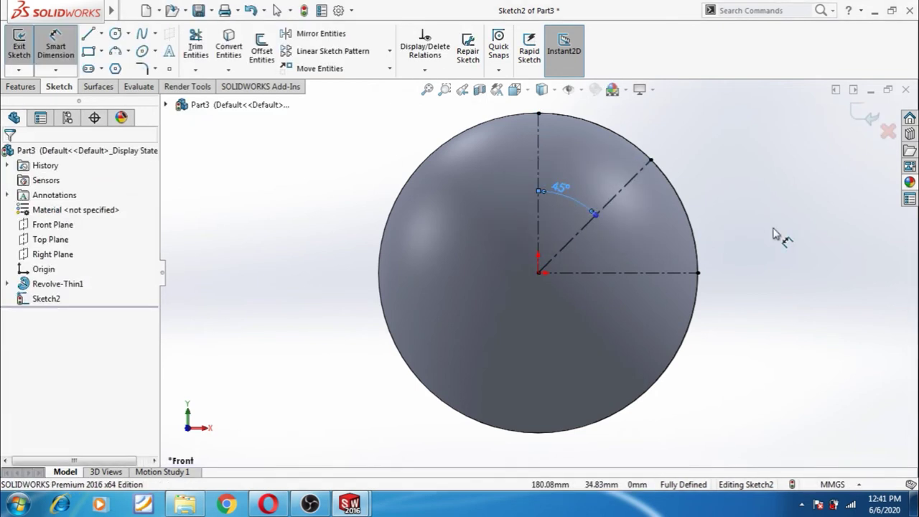
{"action": "left_click", "coordinate": [121, 51]}
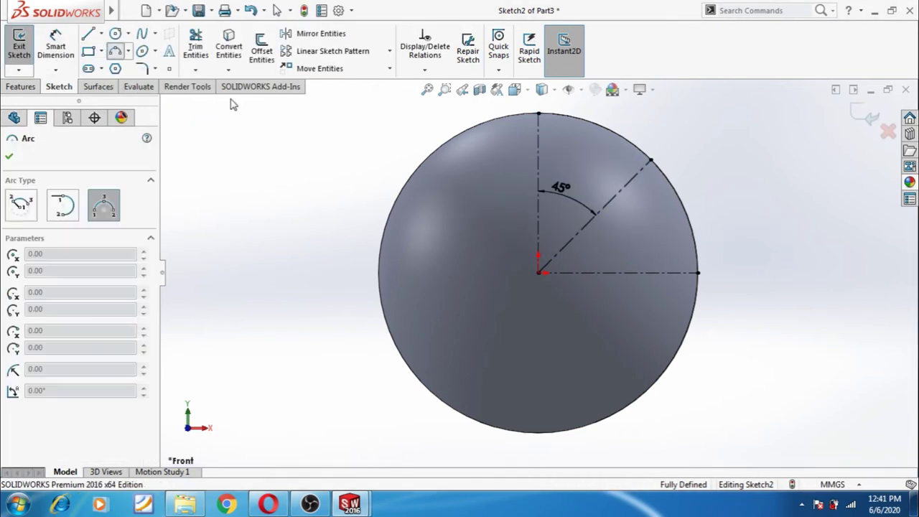
Draw a three-point arc from the diagonal centerline down below the horizontal axis
{"action": "left_click", "coordinate": [595, 214]}
{"action": "left_click", "coordinate": [608, 332]}
{"action": "left_click", "coordinate": [582, 285]}
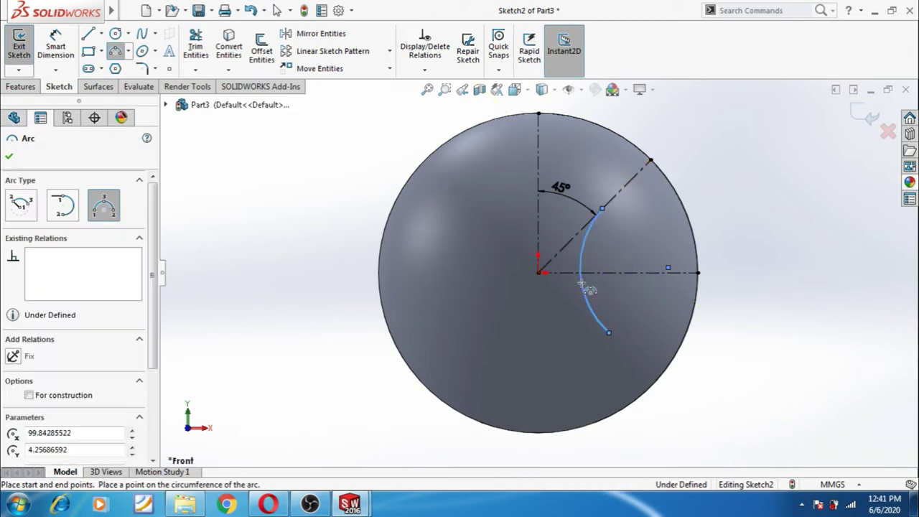
{"action": "key", "text": "Escape"}
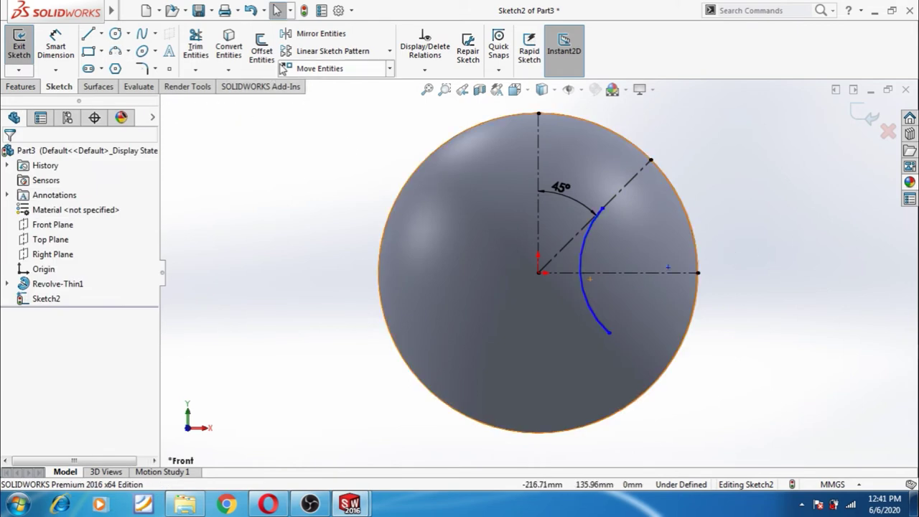
Mirror the 45° centerline about the horizontal centerline
{"action": "left_click", "coordinate": [316, 33]}
{"action": "left_click", "coordinate": [576, 243]}
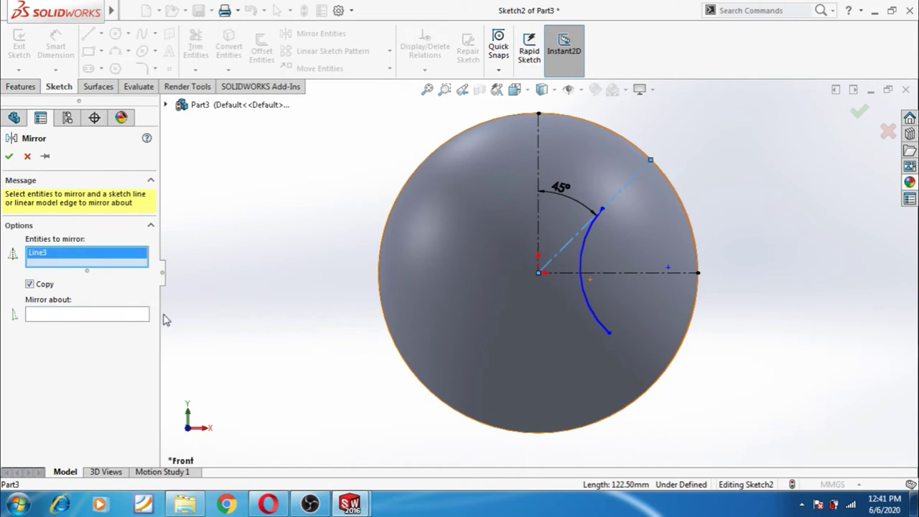
{"action": "left_click", "coordinate": [126, 316]}
{"action": "left_click", "coordinate": [564, 273]}
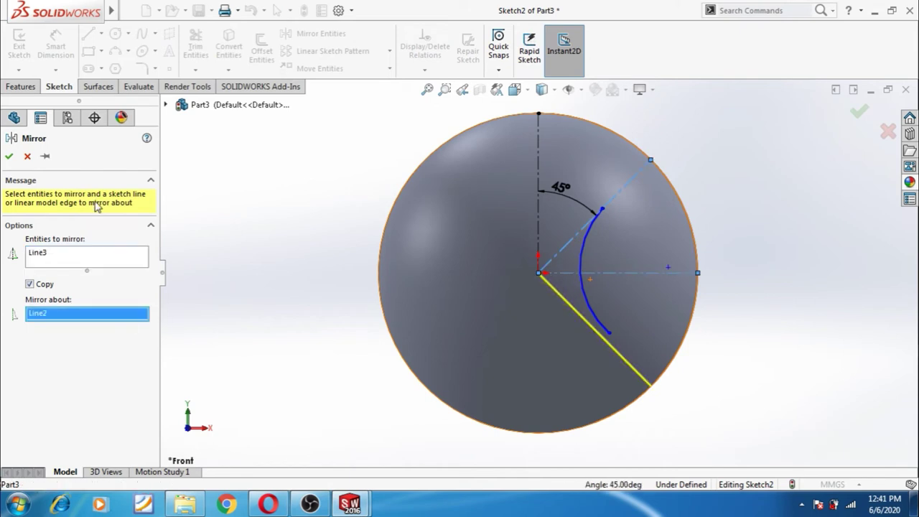
{"action": "left_click", "coordinate": [9, 157]}
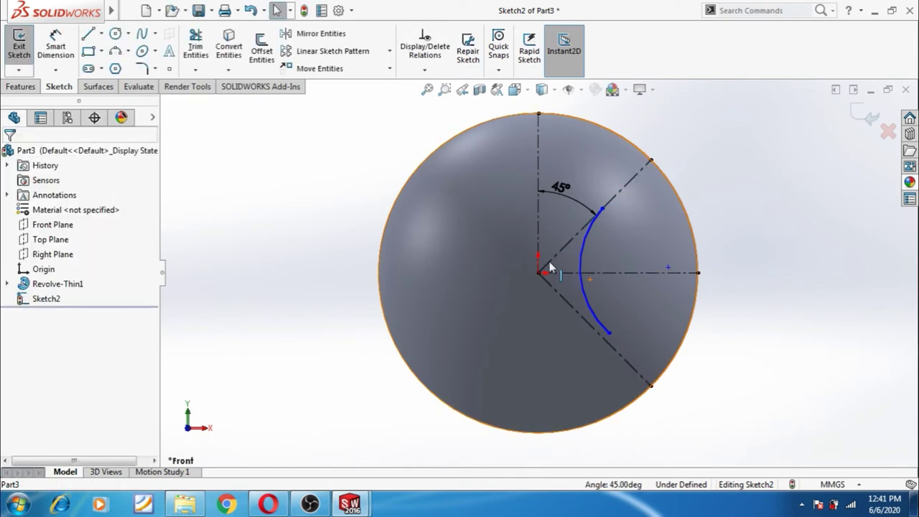
Make the arc tangent to the lower diagonal line
{"action": "left_click", "coordinate": [603, 327]}
{"action": "left_click", "coordinate": [602, 337], "text": "ctrl"}
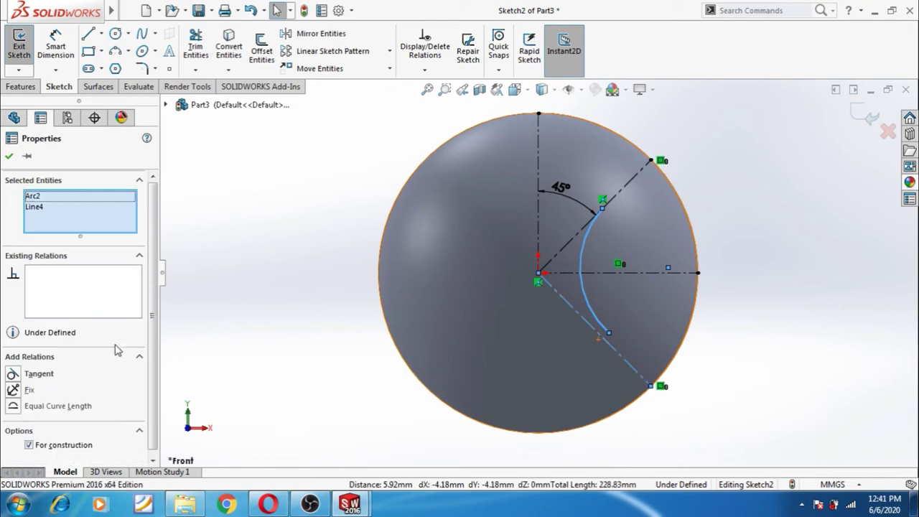
{"action": "left_click", "coordinate": [11, 374]}
{"action": "left_click", "coordinate": [252, 327]}
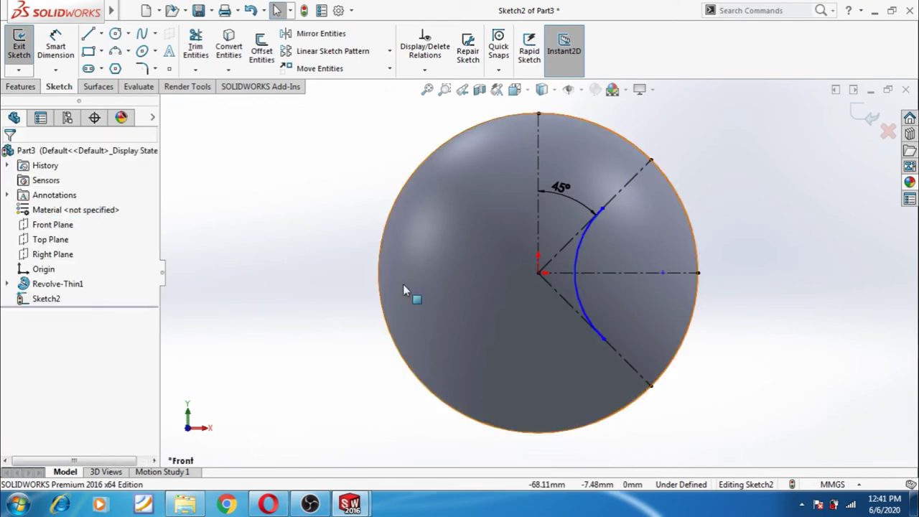
Constrain the arc's two endpoints to be vertically aligned
{"action": "left_click", "coordinate": [602, 208]}
{"action": "left_click", "coordinate": [603, 340], "text": "ctrl"}
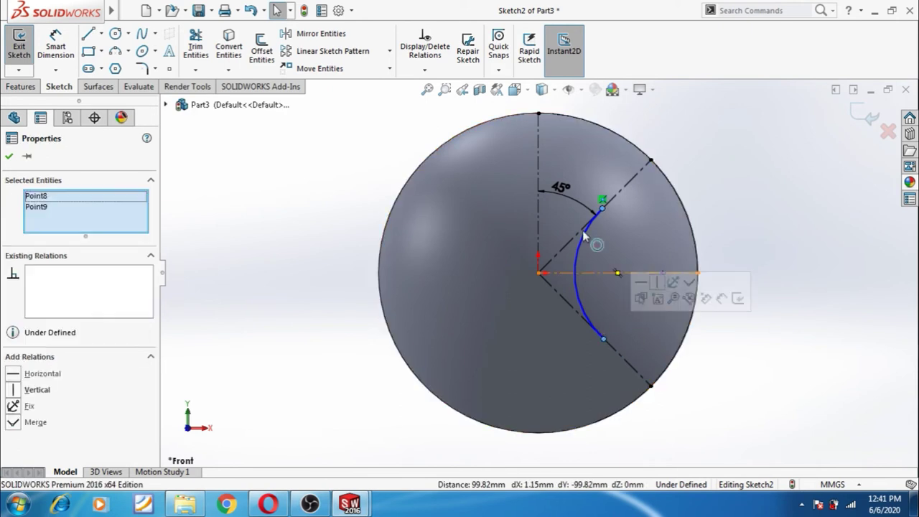
{"action": "left_click", "coordinate": [13, 388]}
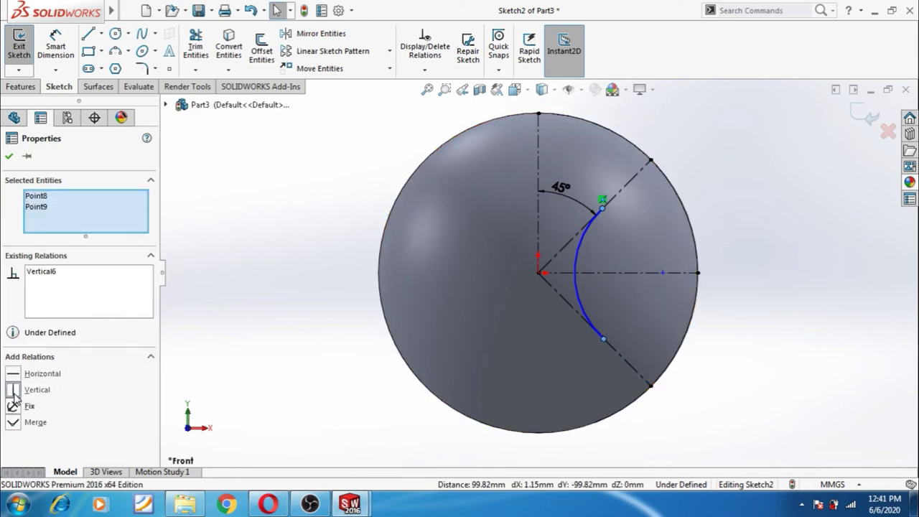
{"action": "left_click", "coordinate": [301, 355]}
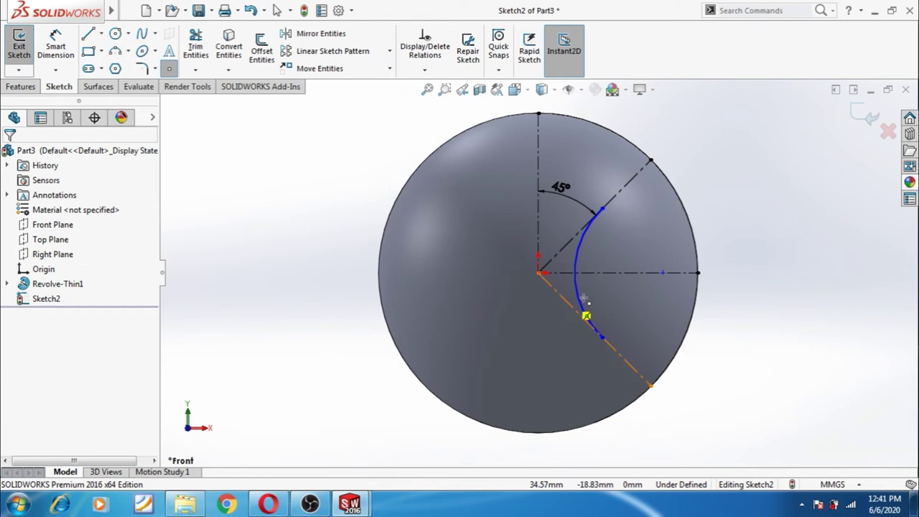
{"action": "left_click", "coordinate": [574, 273]}
{"action": "key", "text": "Escape"}
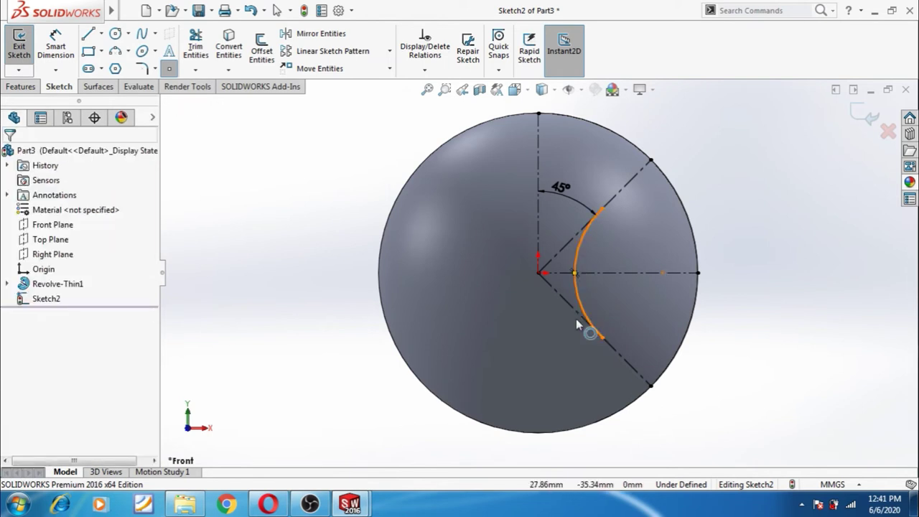
Dimension the arc's midpoint 30 mm from the origin
{"action": "left_click", "coordinate": [56, 47]}
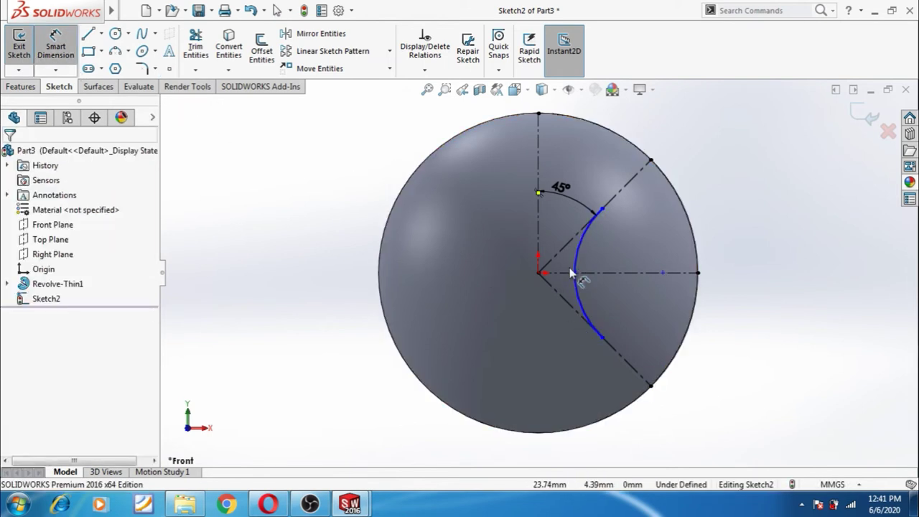
{"action": "left_click", "coordinate": [574, 274]}
{"action": "left_click", "coordinate": [538, 273]}
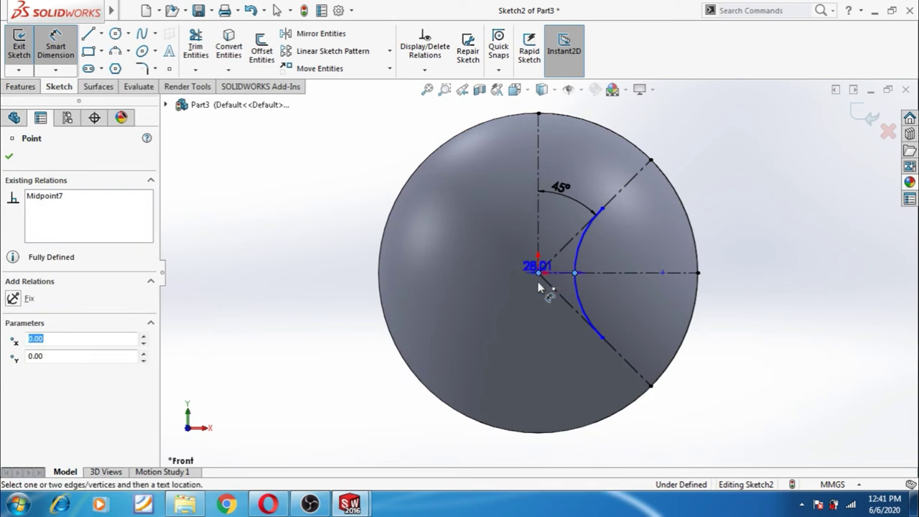
{"action": "left_click", "coordinate": [538, 324]}
{"action": "type", "text": "30"}
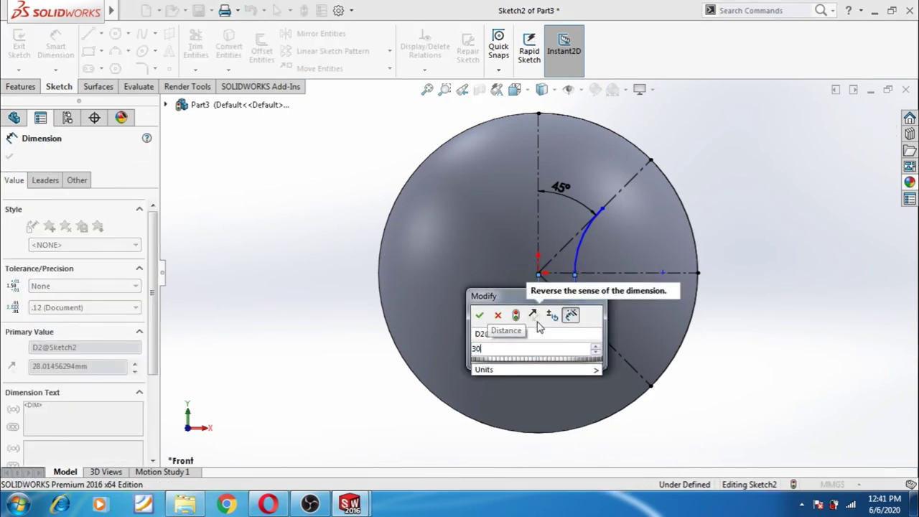
{"action": "key", "text": "Return"}
{"action": "left_click", "coordinate": [732, 227]}
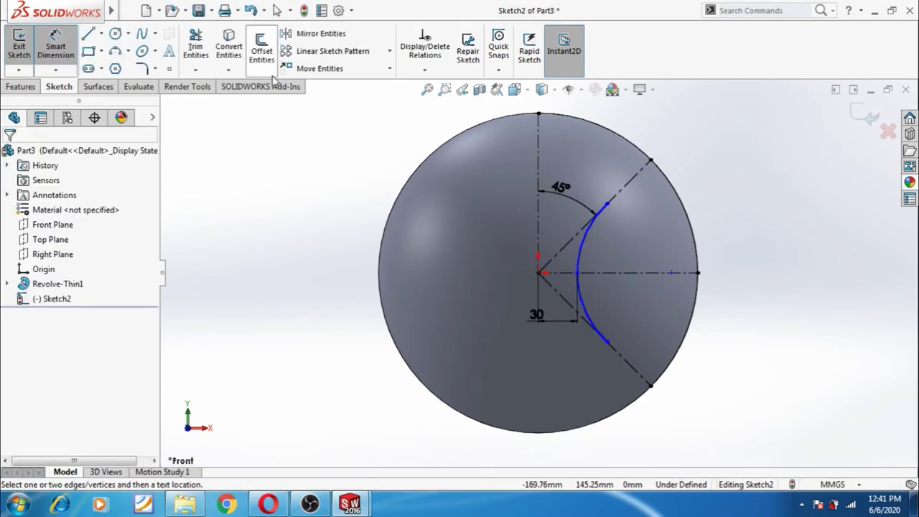
Draw lines from both arc ends out to the circle's edge, then remove the lower one
{"action": "left_click", "coordinate": [89, 35]}
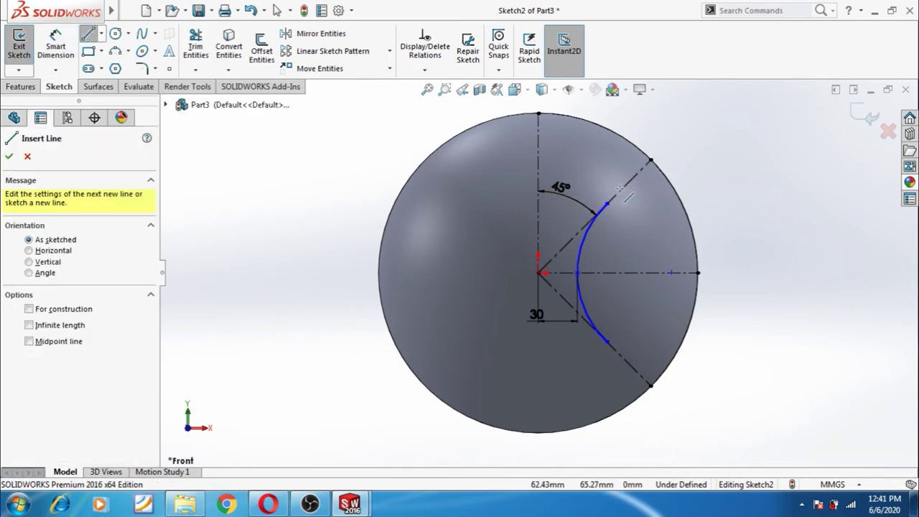
{"action": "left_click", "coordinate": [607, 205]}
{"action": "left_click", "coordinate": [651, 159]}
{"action": "key", "text": "Escape"}
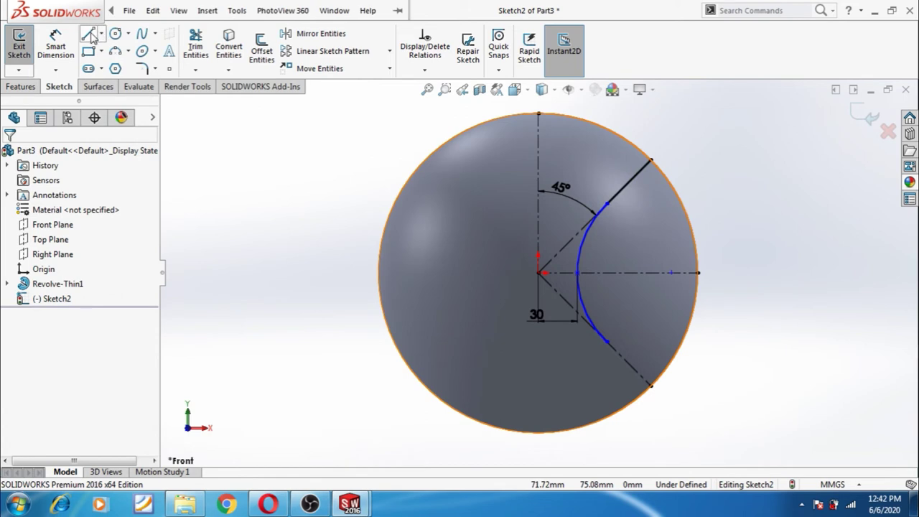
{"action": "left_click", "coordinate": [90, 35]}
{"action": "left_click", "coordinate": [607, 342]}
{"action": "left_click", "coordinate": [650, 385]}
{"action": "key", "text": "Escape"}
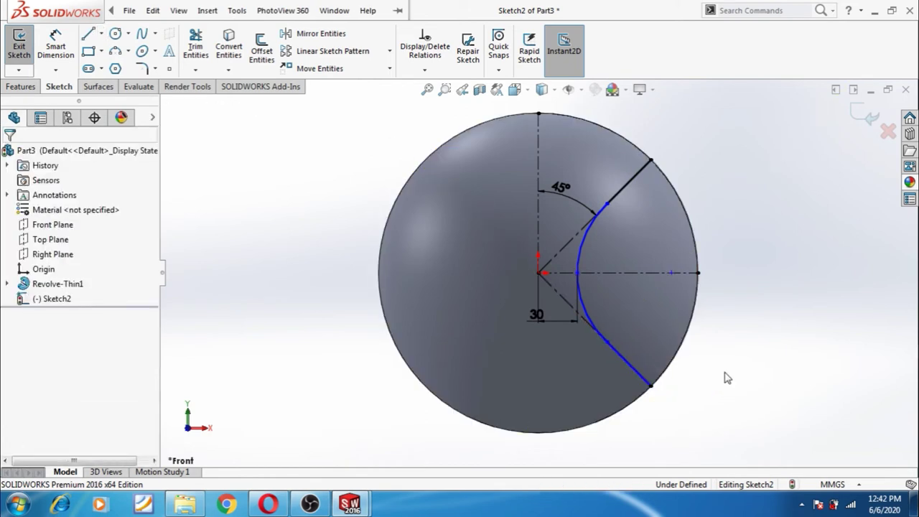
{"action": "left_click", "coordinate": [648, 386]}
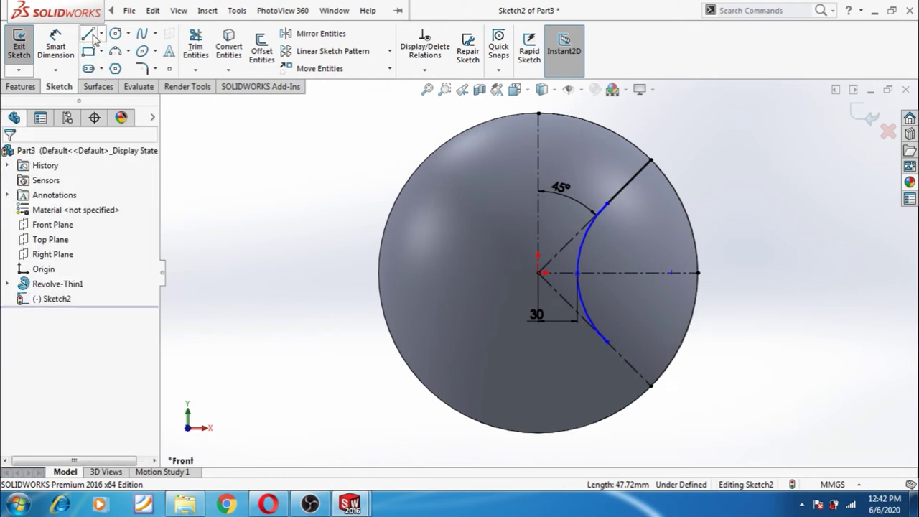
Make the arc tangent to the upper 45° line
{"action": "left_click", "coordinate": [587, 229]}
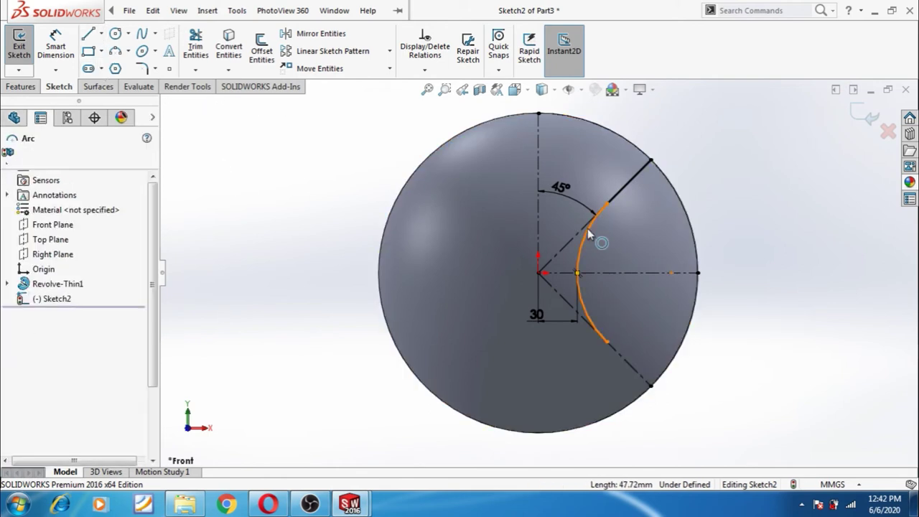
{"action": "left_click", "coordinate": [584, 230]}
{"action": "left_click", "coordinate": [584, 230], "text": "ctrl"}
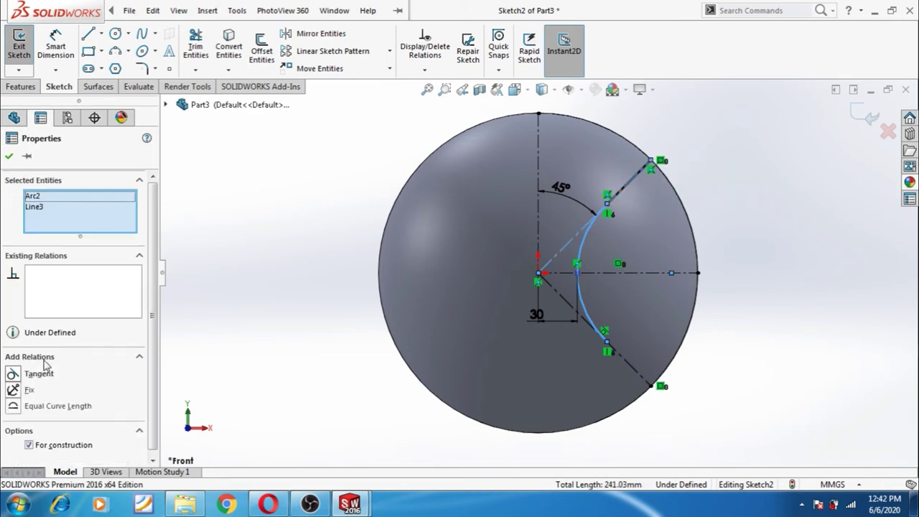
{"action": "left_click", "coordinate": [13, 374]}
{"action": "left_click", "coordinate": [258, 293]}
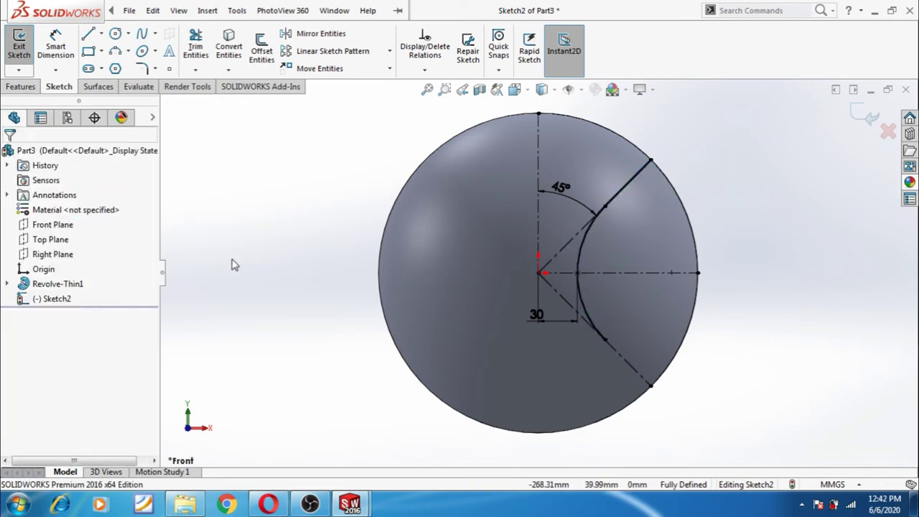
Redraw the line from the arc's lower end to the circle's edge
{"action": "left_click", "coordinate": [88, 35]}
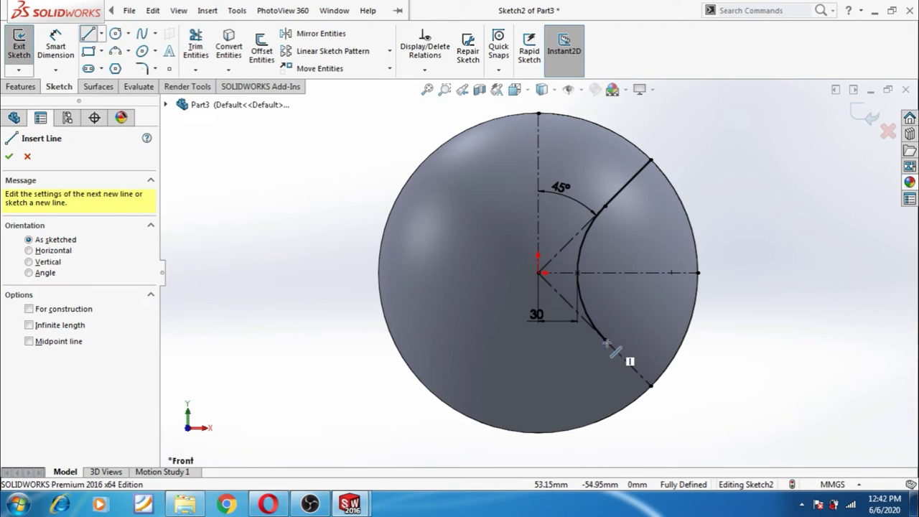
{"action": "left_click_drag", "start_coordinate": [605, 340], "coordinate": [650, 385]}
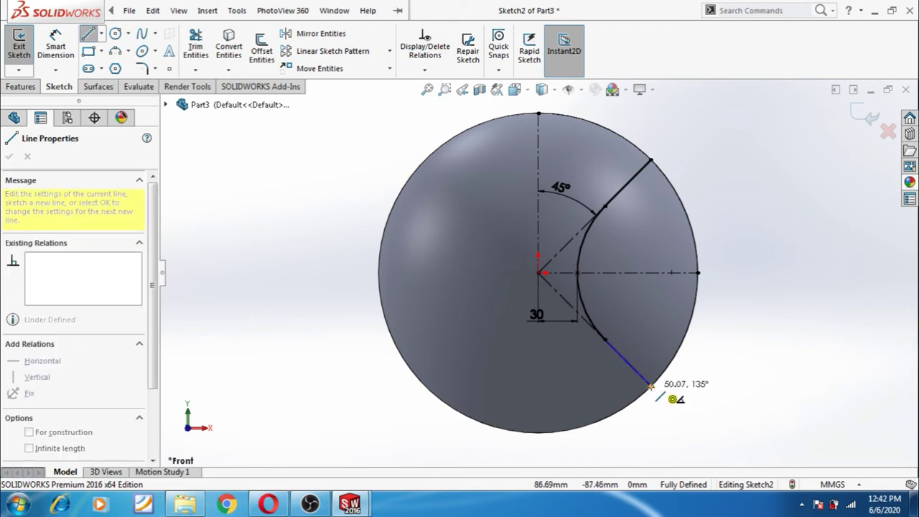
{"action": "key", "text": "Escape"}
{"action": "key", "text": "Escape"}
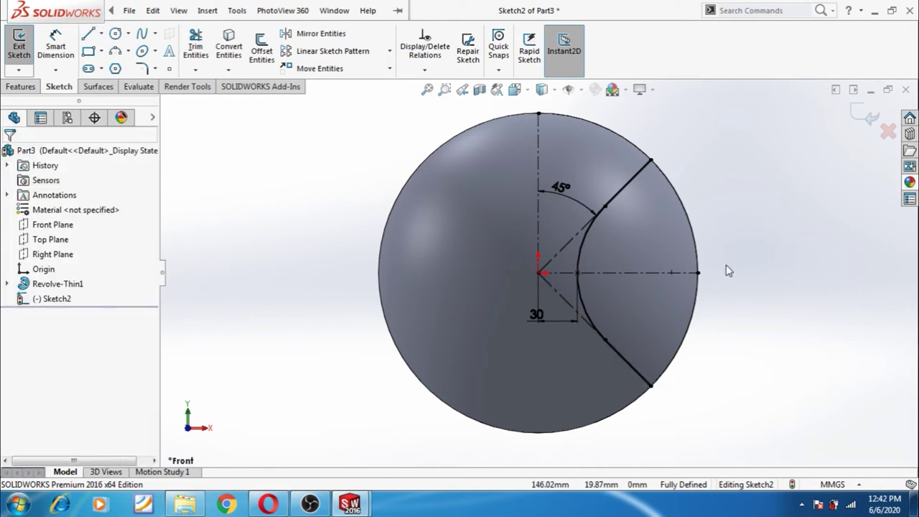
Exit the sketch and project Sketch2 onto the sphere's outer face as Curve1
{"action": "left_click", "coordinate": [856, 117]}
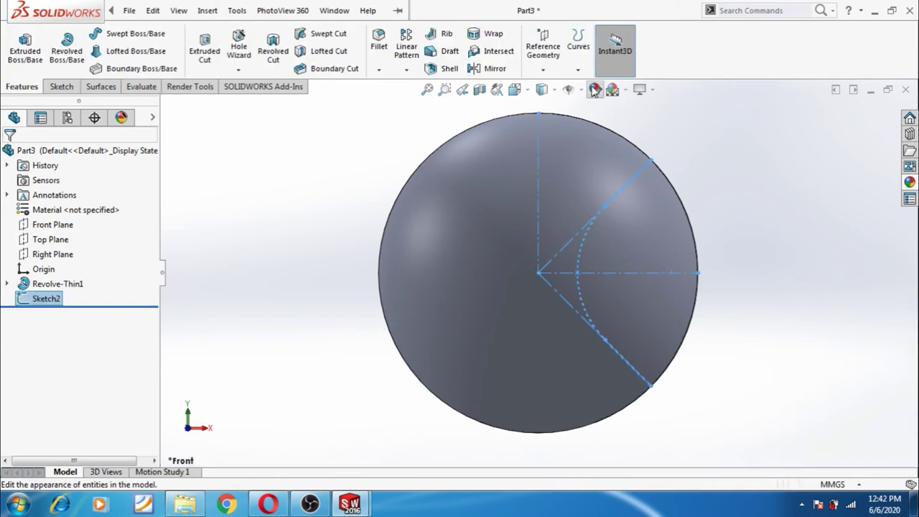
{"action": "left_click", "coordinate": [579, 70]}
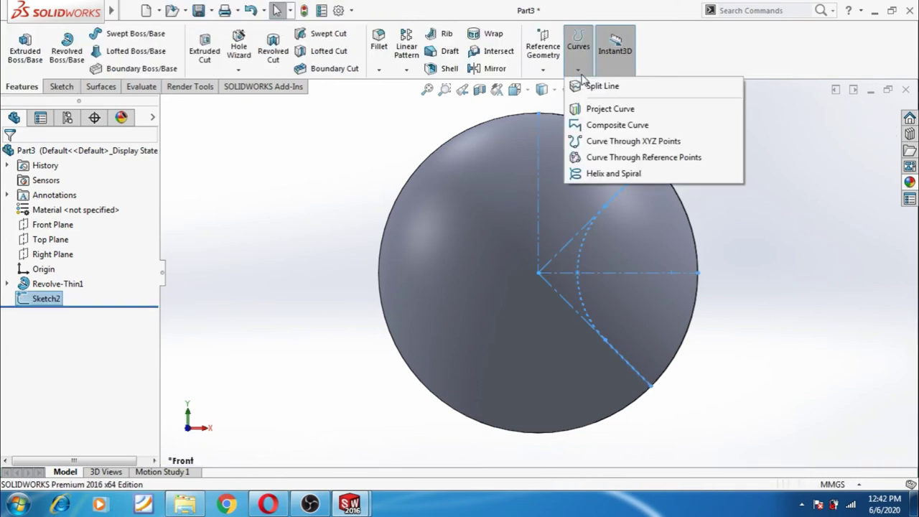
{"action": "left_click", "coordinate": [606, 109]}
{"action": "left_click", "coordinate": [585, 201]}
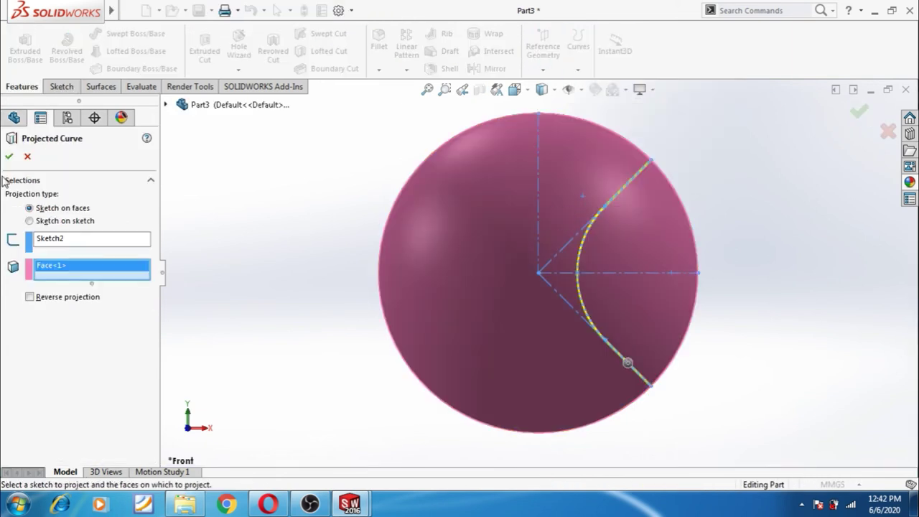
{"action": "left_click", "coordinate": [9, 158]}
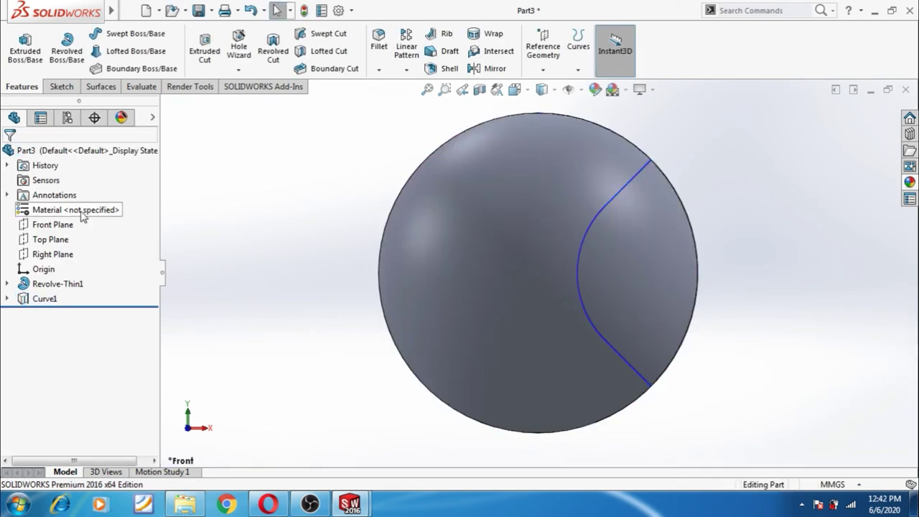
{"action": "left_click", "coordinate": [59, 224]}
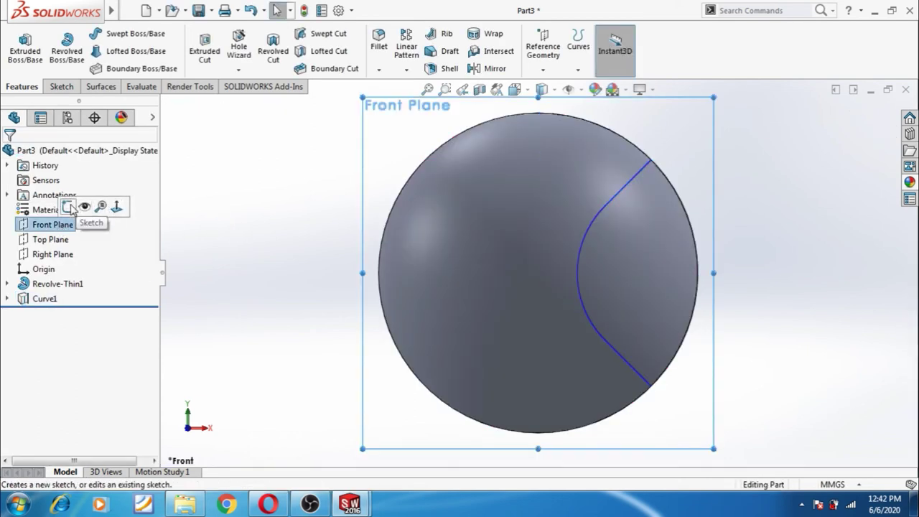
Start a new Front Plane sketch with vertical and horizontal centerlines meeting at the origin
{"action": "left_click", "coordinate": [67, 206]}
{"action": "scroll", "coordinate": [314, 302], "scroll_direction": "up", "scroll_amount": 3}
{"action": "scroll", "coordinate": [581, 252], "scroll_direction": "down", "scroll_amount": 1}
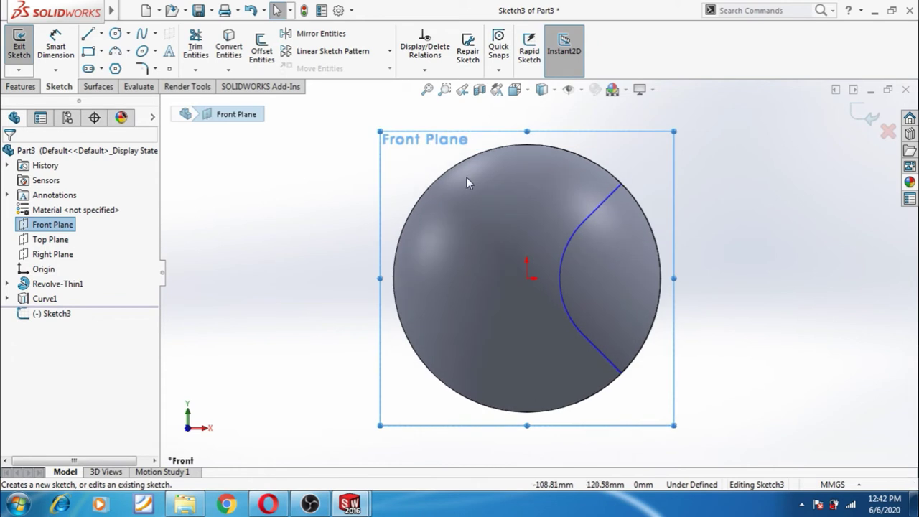
{"action": "left_click", "coordinate": [101, 33]}
{"action": "left_click", "coordinate": [118, 65]}
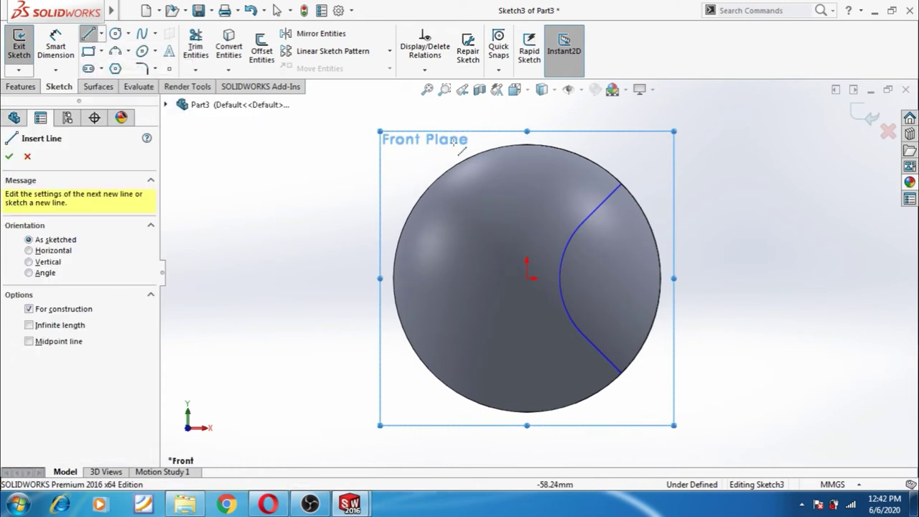
{"action": "left_click", "coordinate": [527, 145]}
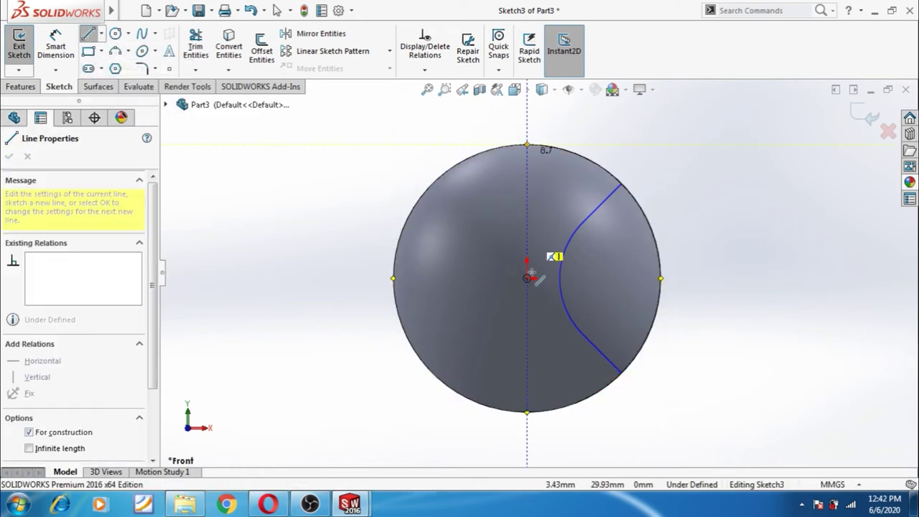
{"action": "left_click", "coordinate": [527, 278]}
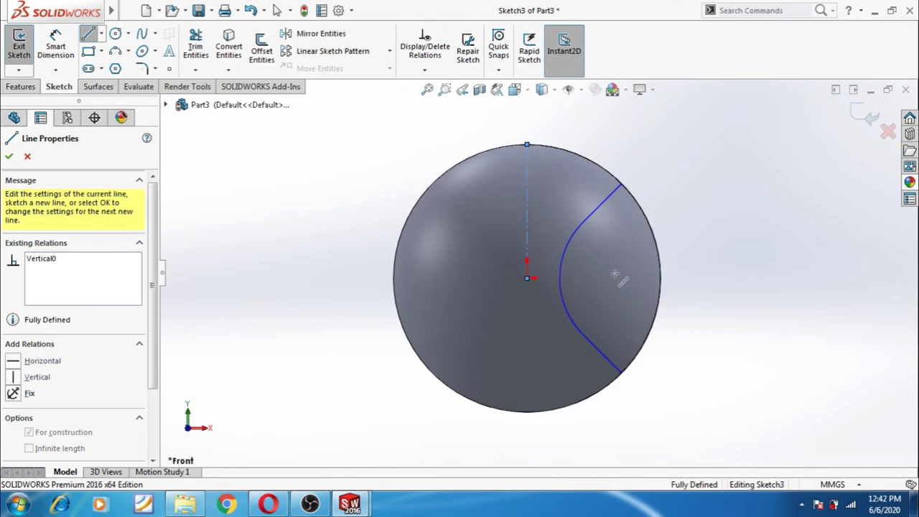
{"action": "left_click", "coordinate": [661, 279]}
{"action": "key", "text": "Escape"}
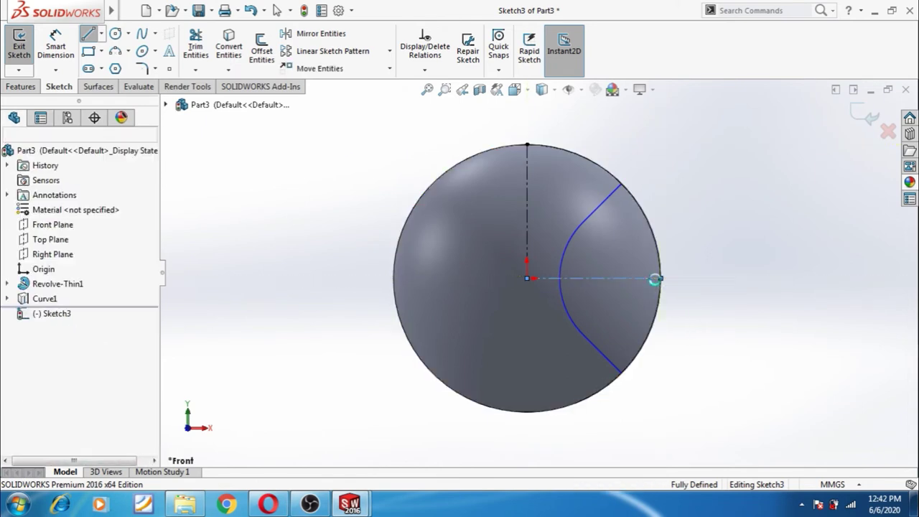
Add a diagonal centerline from the origin to the sphere's upper-right edge
{"action": "left_click", "coordinate": [101, 34]}
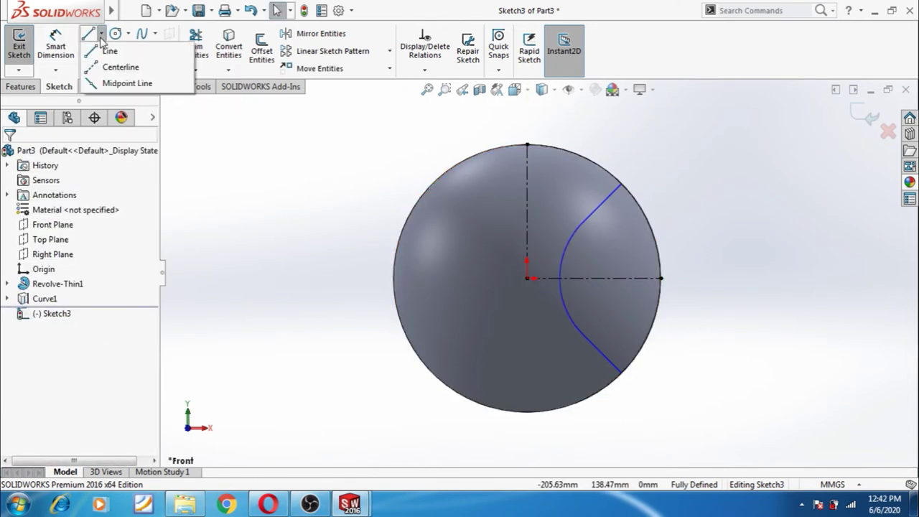
{"action": "left_click", "coordinate": [115, 65]}
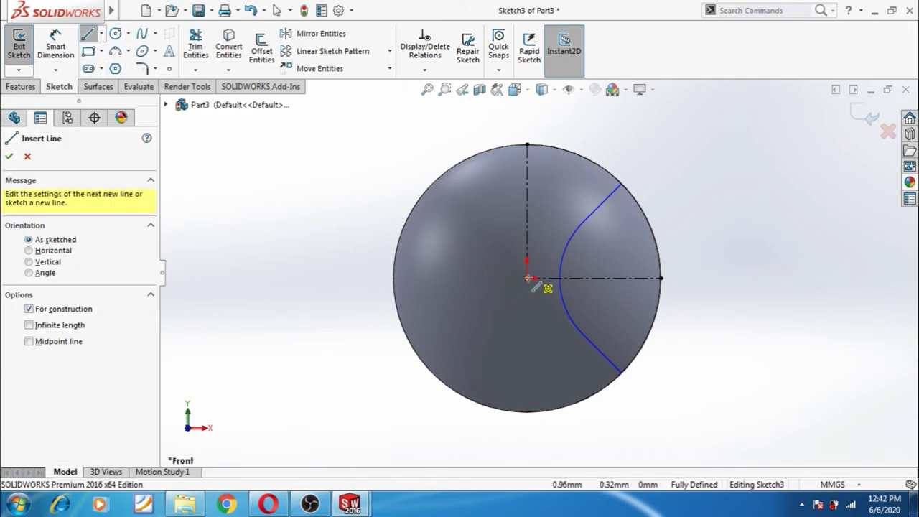
{"action": "left_click", "coordinate": [527, 278]}
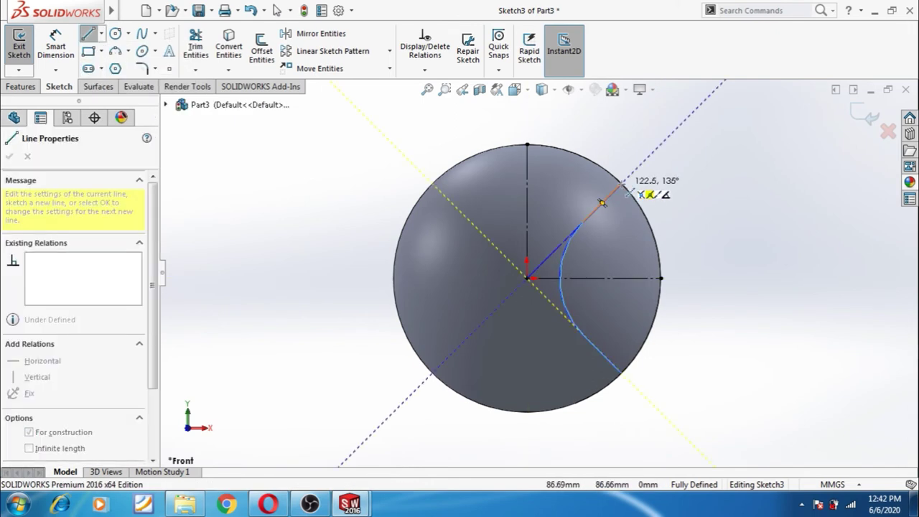
{"action": "left_click", "coordinate": [622, 185]}
{"action": "key", "text": "Escape"}
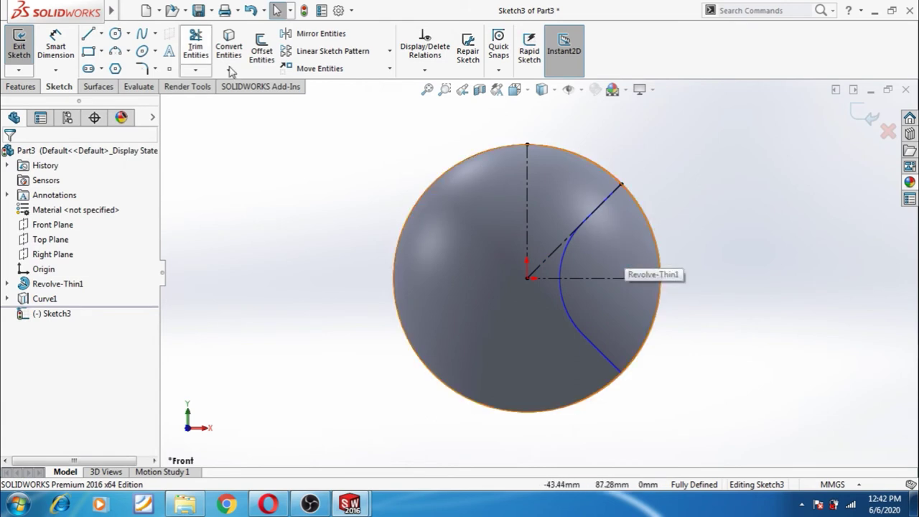
Draw a three-point arc from the diagonal's end to a point up-left of the origin, bowing downward
{"action": "left_click", "coordinate": [122, 51]}
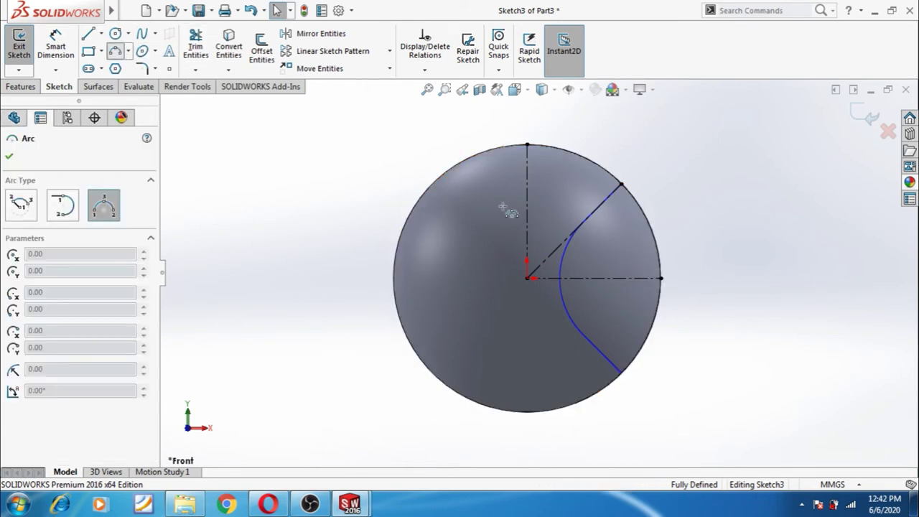
{"action": "left_click", "coordinate": [573, 230]}
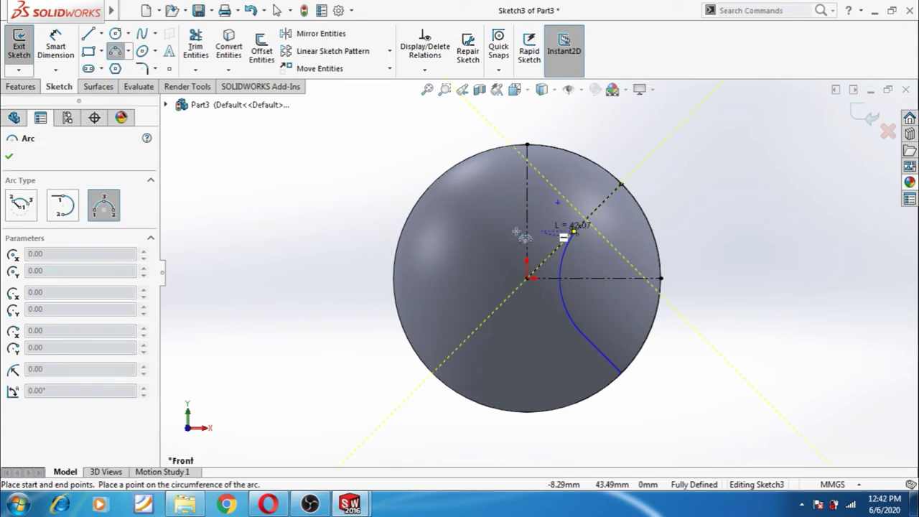
{"action": "left_click", "coordinate": [479, 219]}
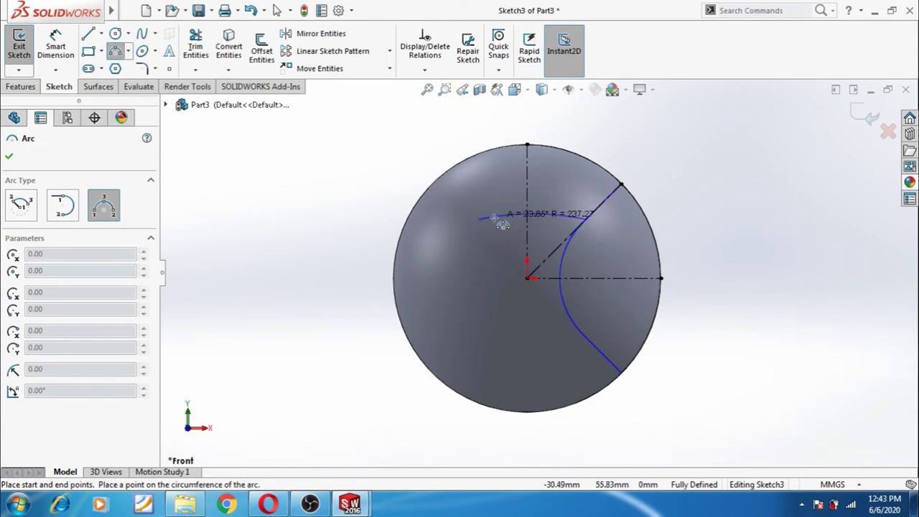
{"action": "left_click", "coordinate": [494, 231]}
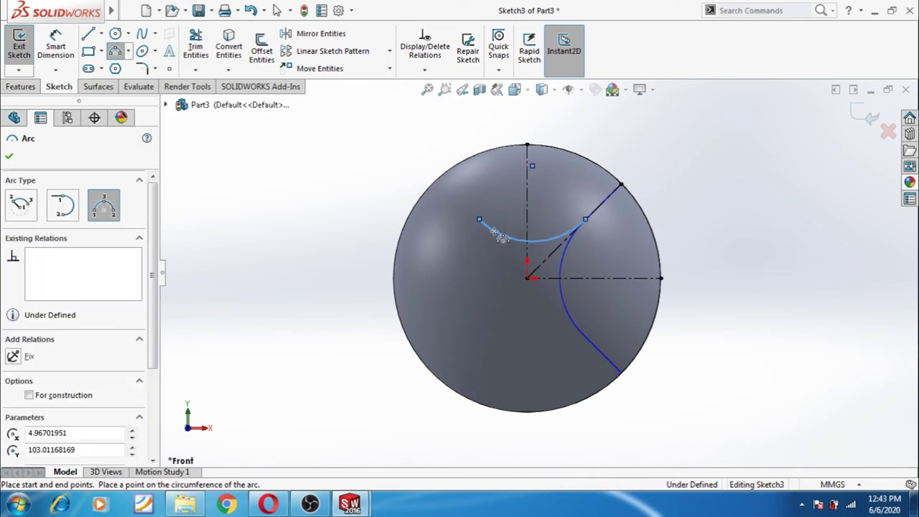
{"action": "key", "text": "Escape"}
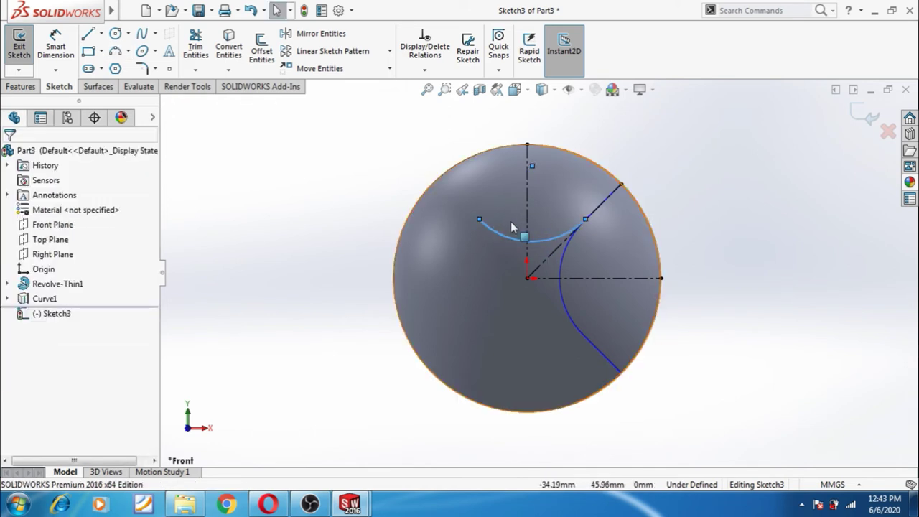
Make the arc's endpoints horizontal and the arc tangent to the diagonal centerline
{"action": "left_click", "coordinate": [479, 219]}
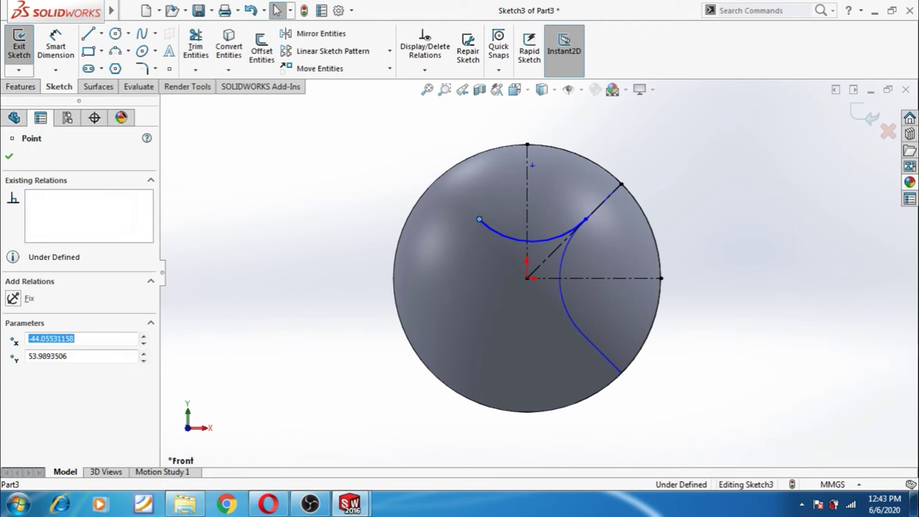
{"action": "left_click", "coordinate": [585, 219], "text": "ctrl"}
{"action": "left_click", "coordinate": [21, 376]}
{"action": "left_click", "coordinate": [323, 299]}
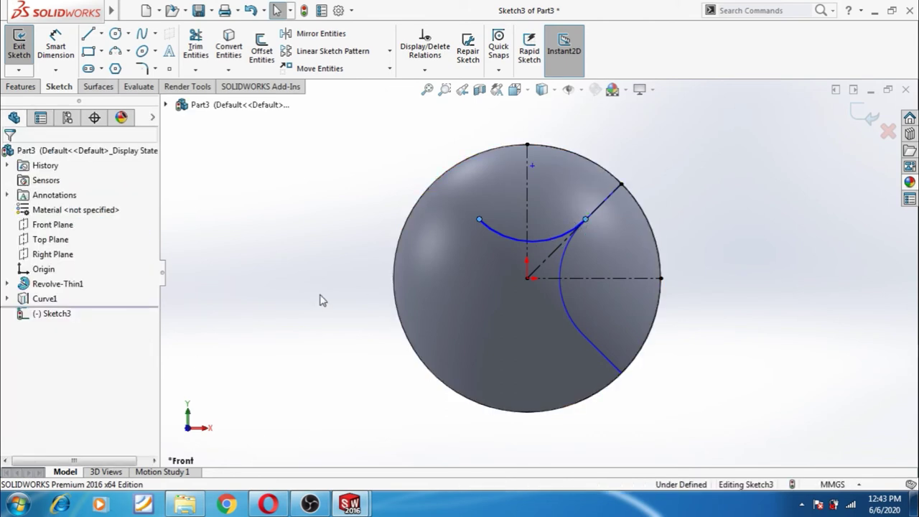
{"action": "left_click", "coordinate": [569, 231]}
{"action": "left_click", "coordinate": [595, 213], "text": "ctrl"}
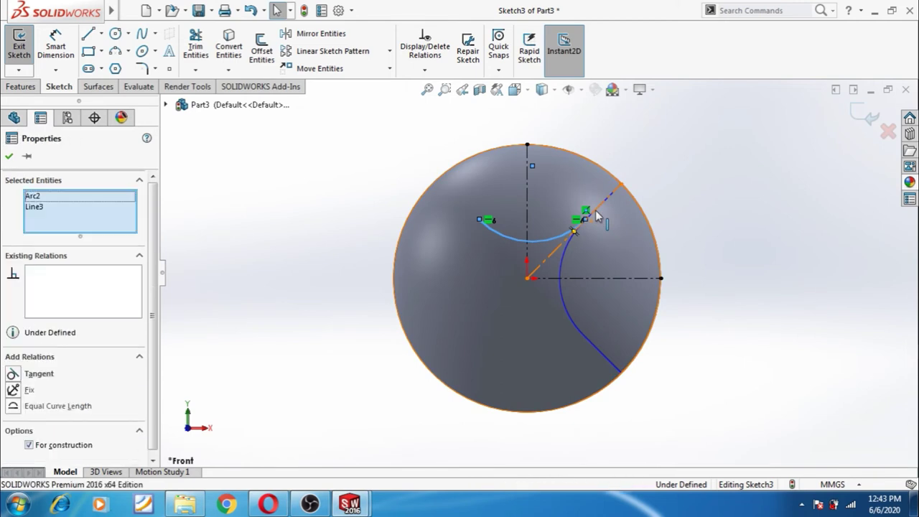
{"action": "left_click", "coordinate": [13, 374]}
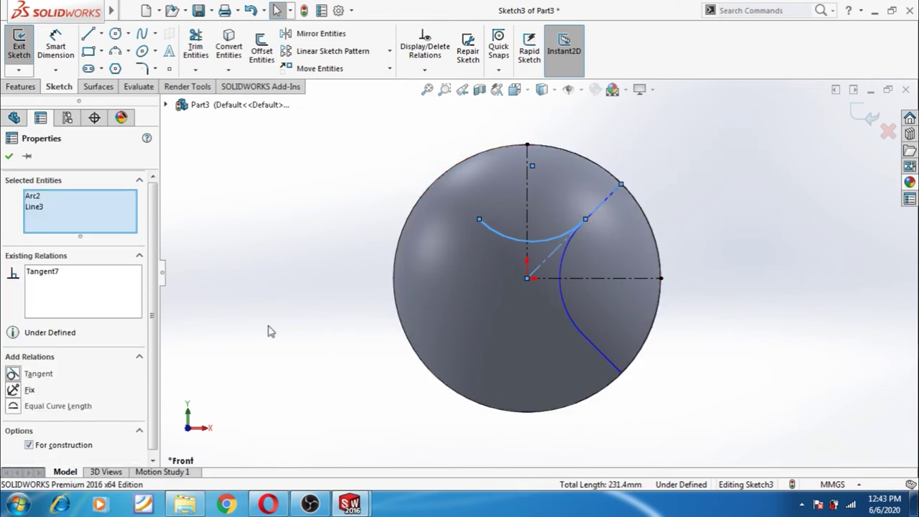
{"action": "left_click", "coordinate": [267, 328]}
Mirror the diagonal centerline about the vertical centerline
{"action": "left_click", "coordinate": [316, 34]}
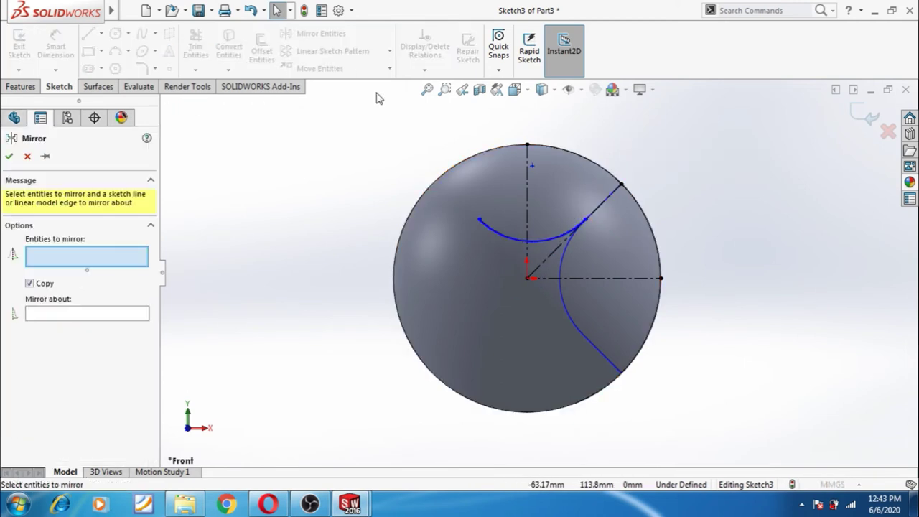
{"action": "left_click", "coordinate": [545, 262]}
{"action": "left_click", "coordinate": [94, 316]}
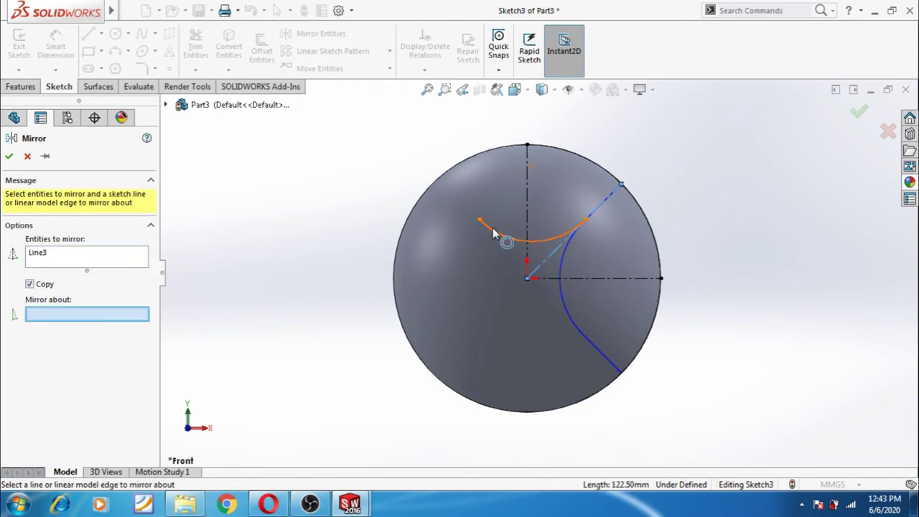
{"action": "left_click", "coordinate": [528, 206]}
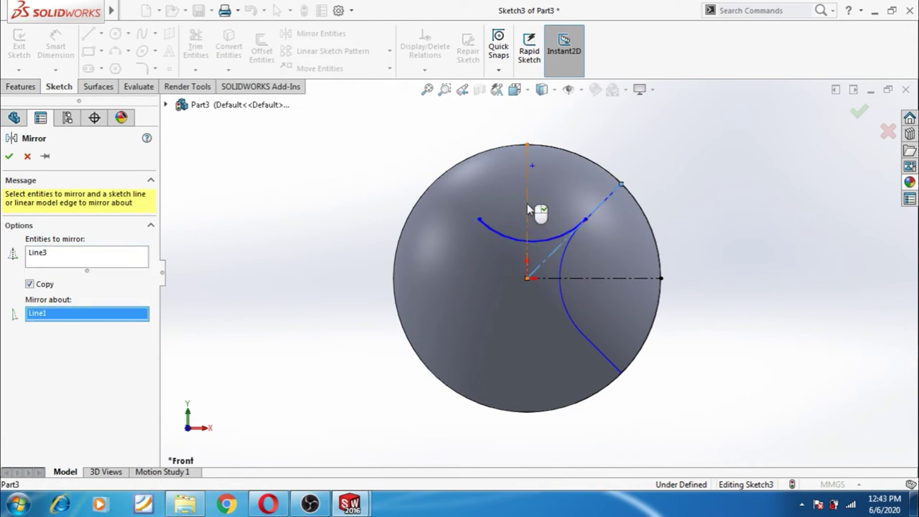
{"action": "left_click", "coordinate": [8, 156]}
Make the arc tangent to the mirrored diagonal line
{"action": "left_click", "coordinate": [481, 230]}
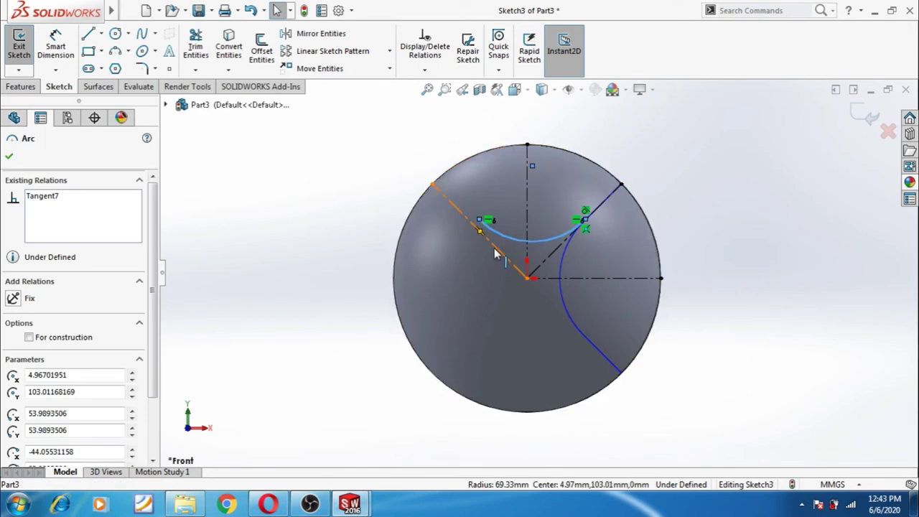
{"action": "left_click", "coordinate": [494, 248], "text": "ctrl"}
{"action": "left_click", "coordinate": [12, 375]}
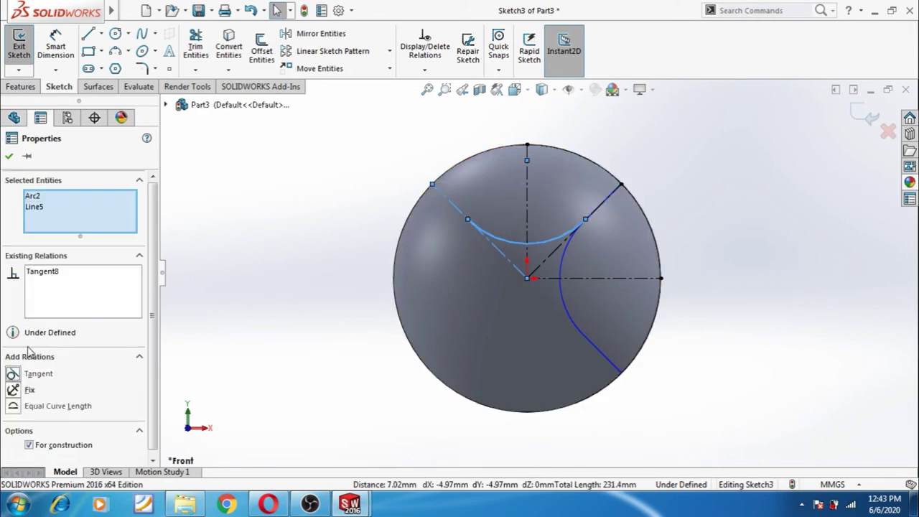
{"action": "left_click", "coordinate": [176, 297]}
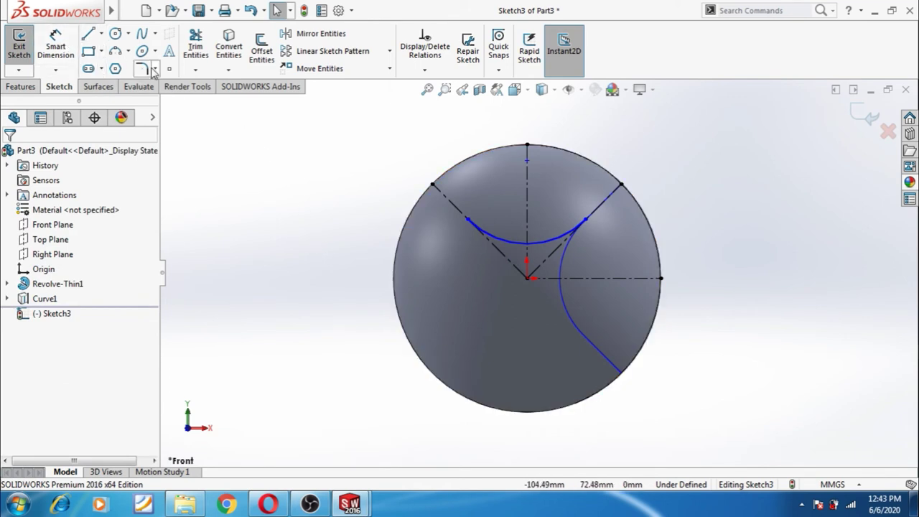
{"action": "left_click", "coordinate": [526, 244]}
{"action": "key", "text": "Escape"}
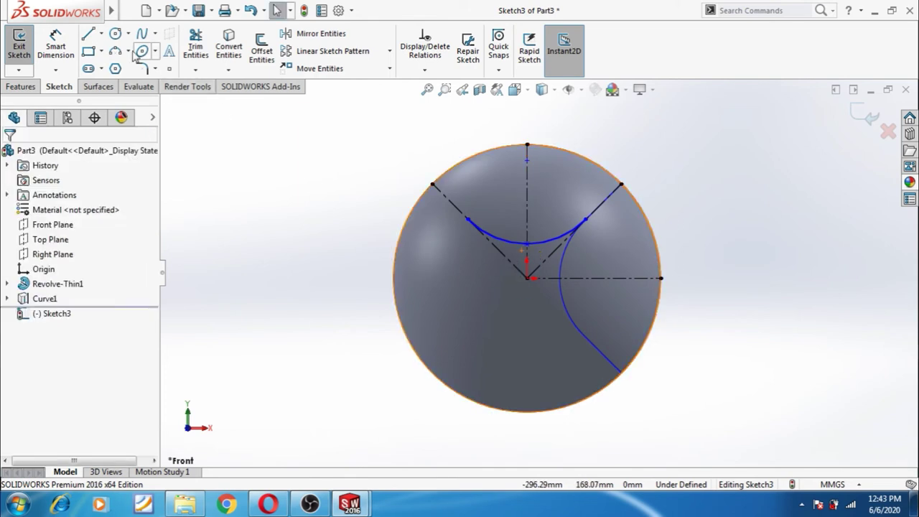
Dimension the arc's midpoint 30 mm vertically above the origin
{"action": "left_click", "coordinate": [65, 48]}
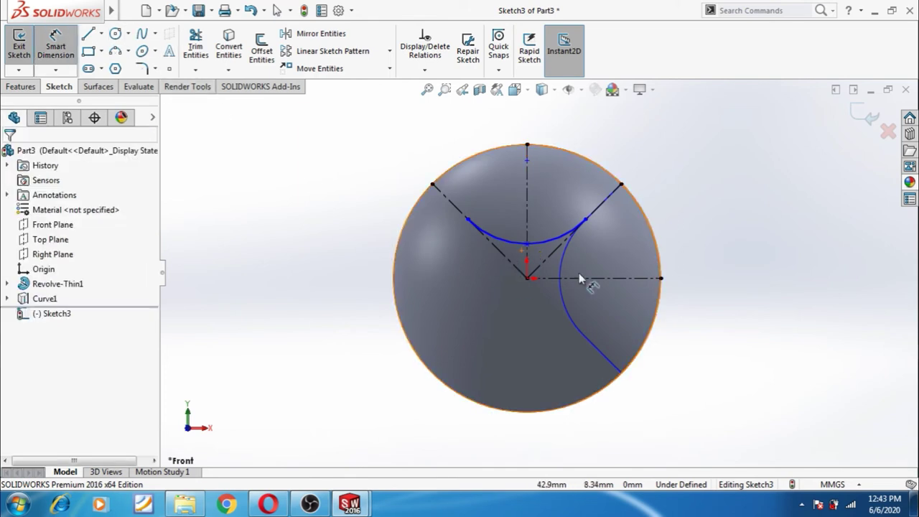
{"action": "left_click", "coordinate": [527, 245]}
{"action": "left_click", "coordinate": [528, 278]}
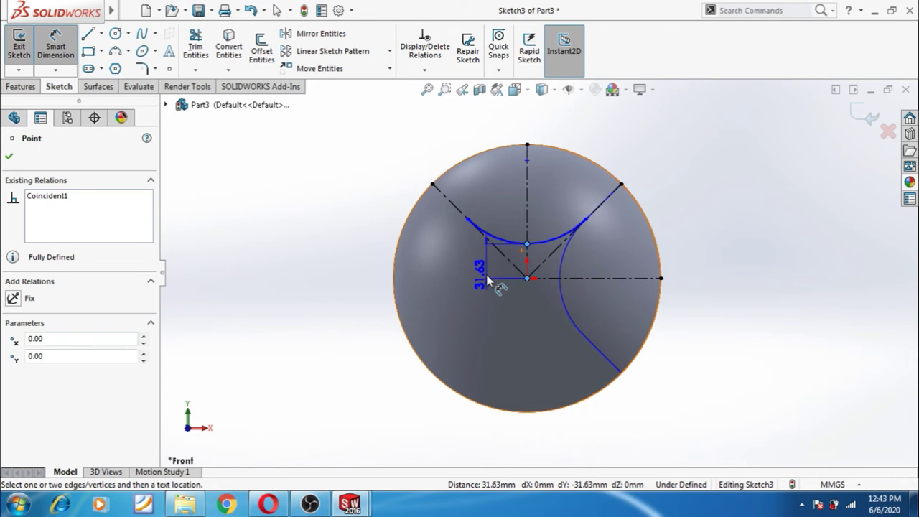
{"action": "left_click", "coordinate": [488, 277]}
{"action": "type", "text": "30"}
{"action": "key", "text": "Return"}
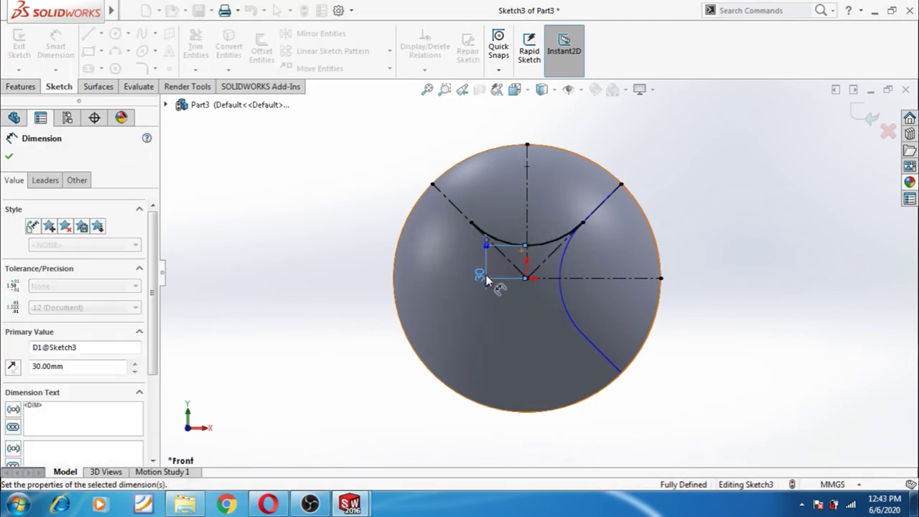
Draw lines from both arc endpoints out to the circle's upper-left and upper-right edges
{"action": "left_click", "coordinate": [89, 34]}
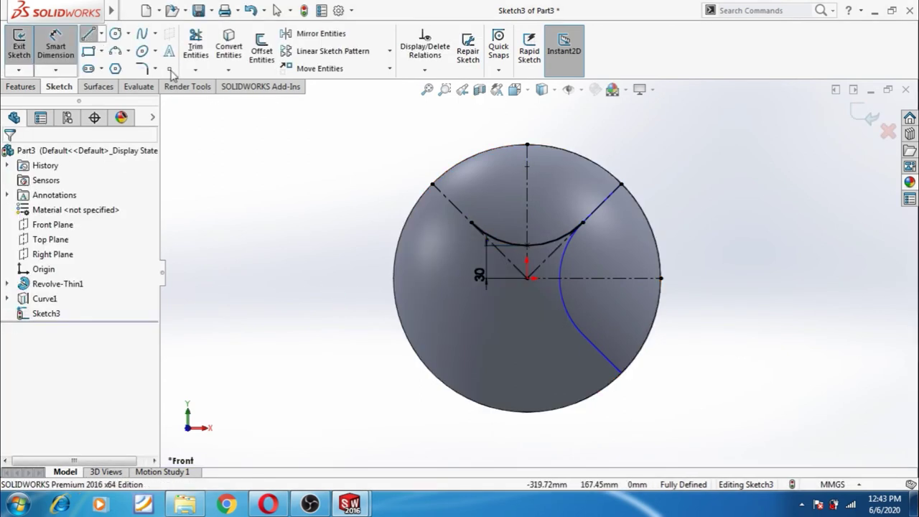
{"action": "left_click", "coordinate": [471, 222]}
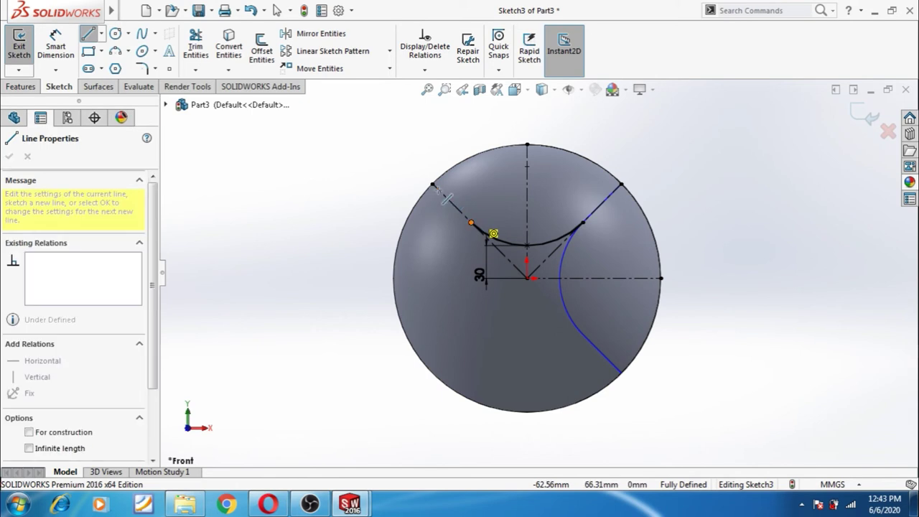
{"action": "double_click", "coordinate": [431, 185]}
{"action": "key", "text": "Escape"}
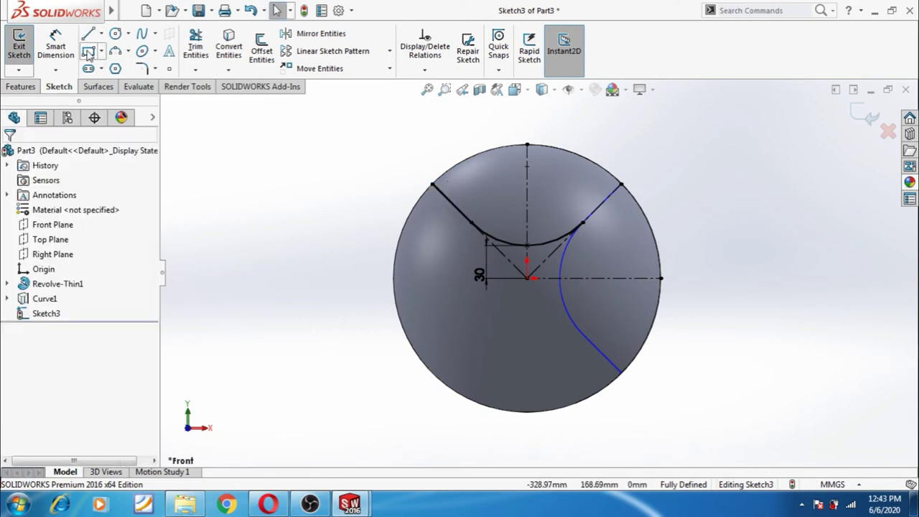
{"action": "left_click", "coordinate": [87, 35]}
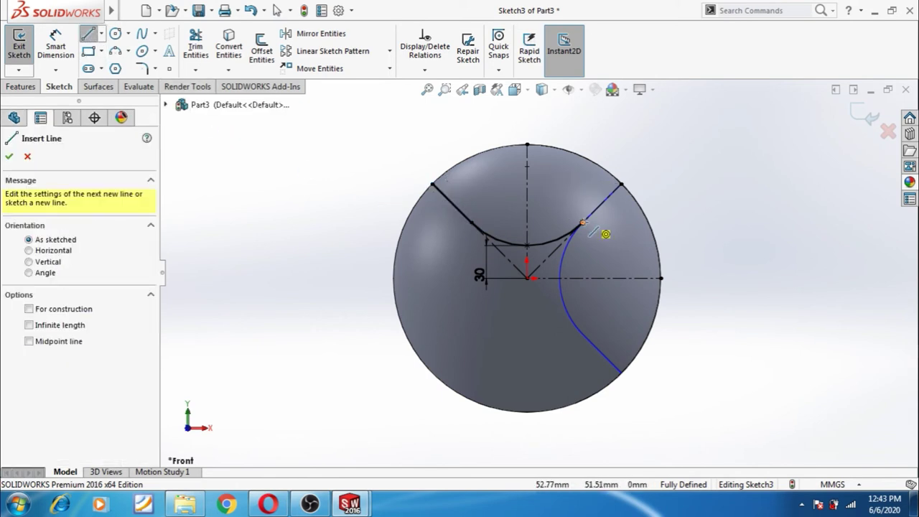
{"action": "left_click", "coordinate": [582, 223]}
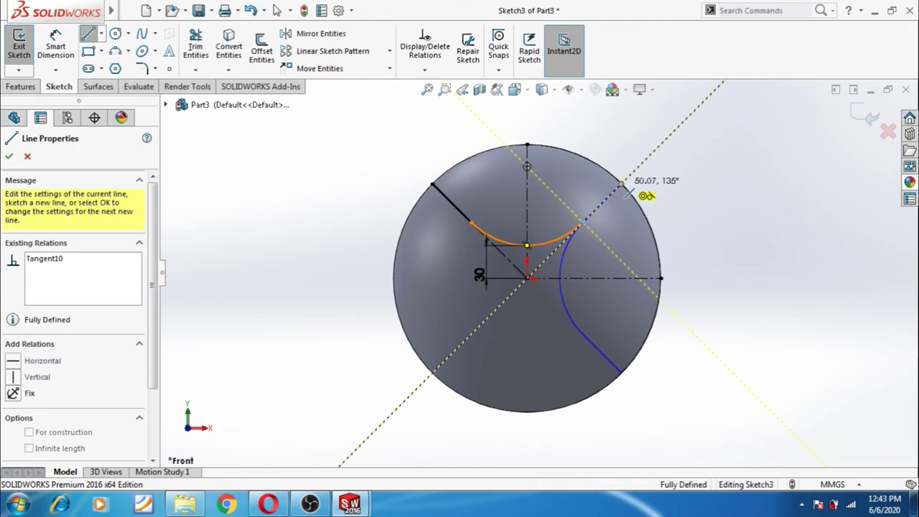
{"action": "left_click", "coordinate": [621, 184]}
{"action": "key", "text": "Escape"}
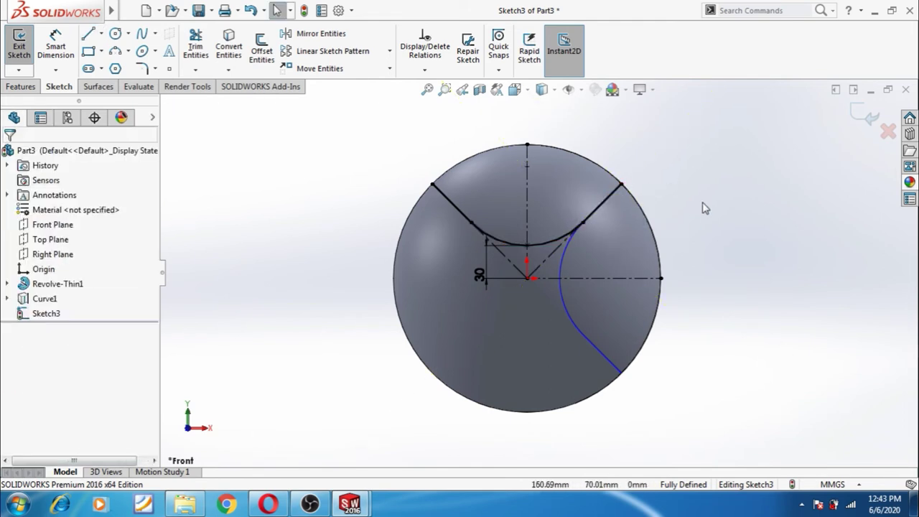
Project Sketch3 onto the sphere face with reversed projection, creating Curve2
{"action": "left_click", "coordinate": [867, 115]}
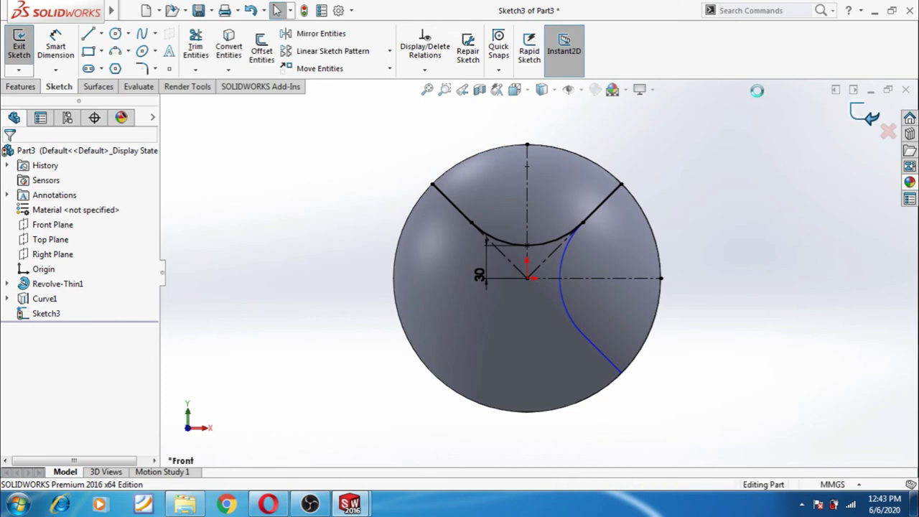
{"action": "left_click", "coordinate": [577, 69]}
{"action": "left_click", "coordinate": [607, 107]}
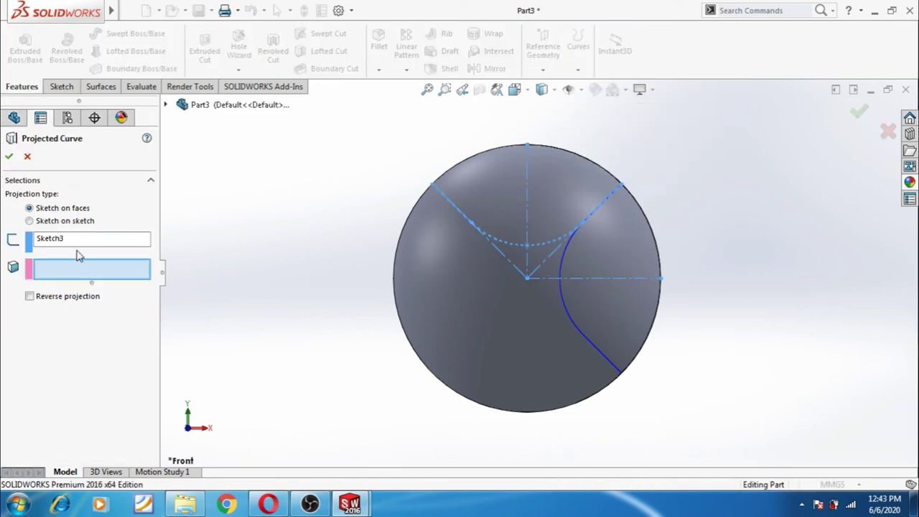
{"action": "left_click", "coordinate": [409, 283]}
{"action": "mouse_move", "coordinate": [409, 284]}
{"action": "middle_mouse_down"}
{"action": "mouse_move", "coordinate": [297, 265]}
{"action": "mouse_move", "coordinate": [265, 309]}
{"action": "middle_mouse_up"}
{"action": "left_click", "coordinate": [29, 297]}
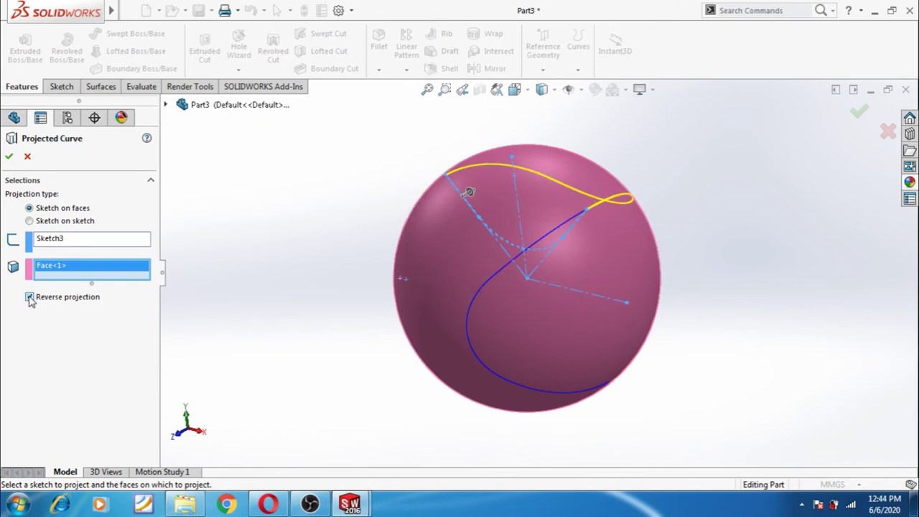
{"action": "left_click", "coordinate": [10, 158]}
{"action": "scroll", "coordinate": [338, 304], "scroll_direction": "up", "scroll_amount": 2}
{"action": "mouse_move", "coordinate": [338, 304]}
{"action": "middle_mouse_down"}
{"action": "mouse_move", "coordinate": [378, 311]}
{"action": "mouse_move", "coordinate": [410, 302]}
{"action": "mouse_move", "coordinate": [400, 308]}
{"action": "middle_mouse_up"}
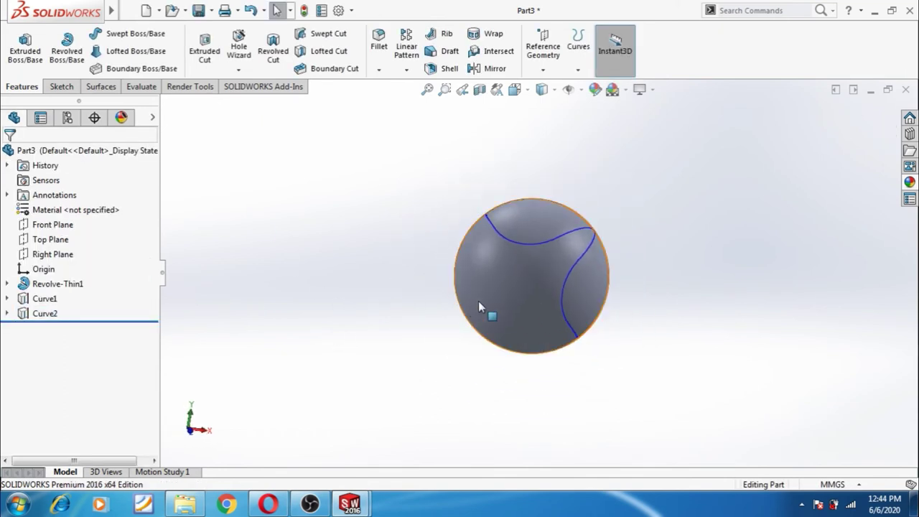
Join the top and right-hand seam curves into CompCurve1
{"action": "left_click", "coordinate": [577, 46]}
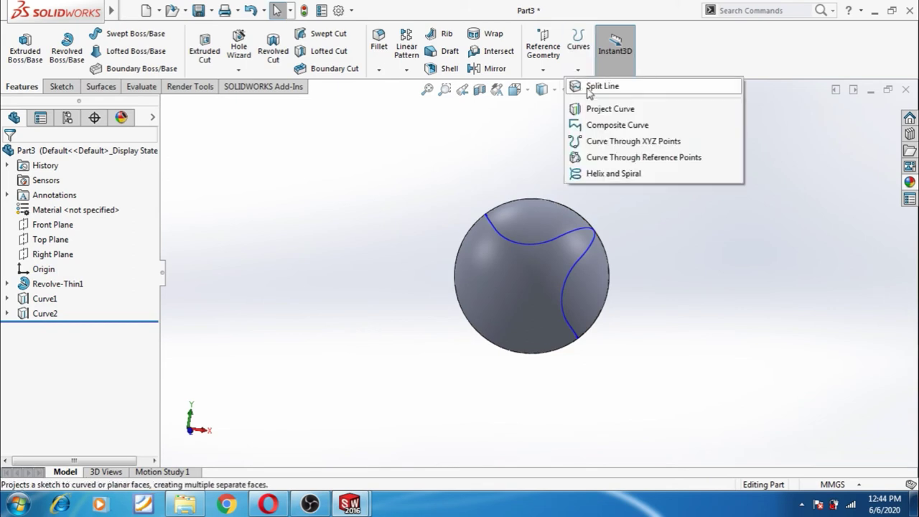
{"action": "left_click", "coordinate": [596, 123]}
{"action": "left_click", "coordinate": [552, 239]}
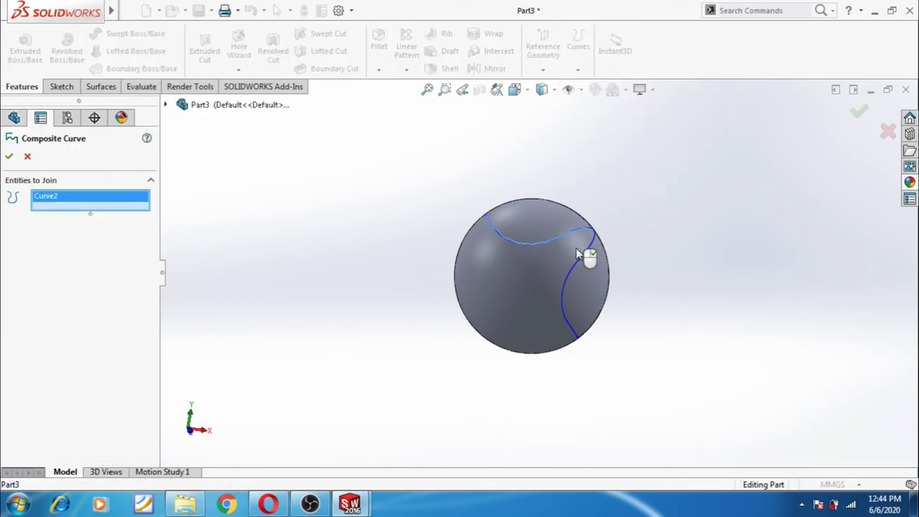
{"action": "left_click", "coordinate": [583, 261]}
{"action": "left_click", "coordinate": [10, 156]}
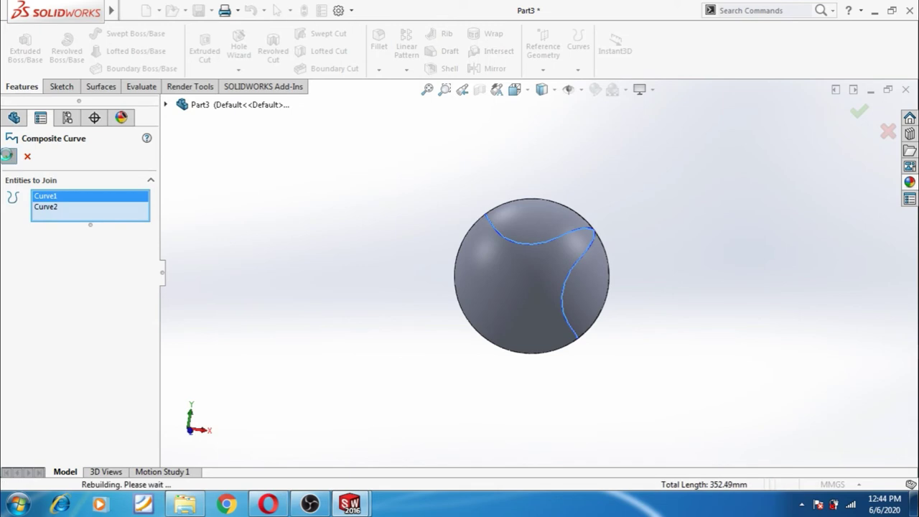
{"action": "mouse_move", "coordinate": [371, 269]}
{"action": "middle_mouse_down"}
{"action": "mouse_move", "coordinate": [357, 352]}
{"action": "mouse_move", "coordinate": [365, 352]}
{"action": "middle_mouse_up"}
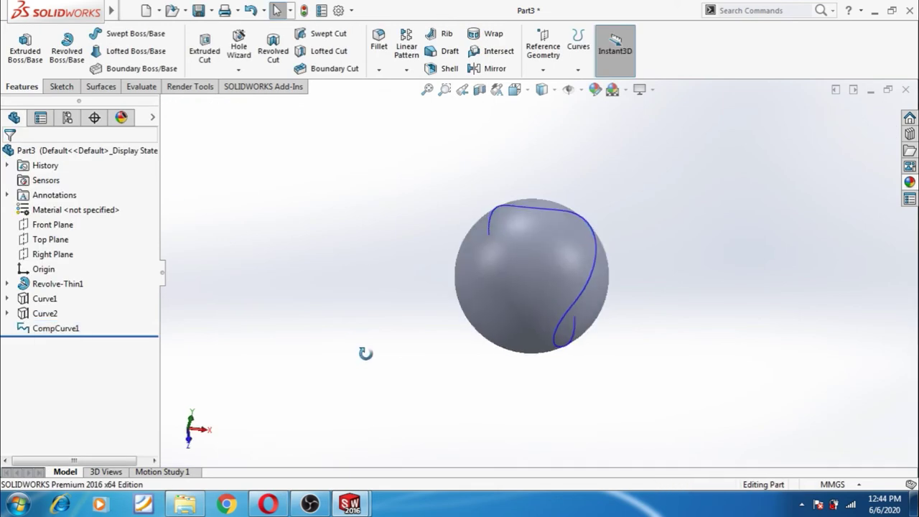
Create Axis1 from the Top and Right Plane intersection, then turn the model so Axis1 stands vertical
{"action": "left_click", "coordinate": [49, 242]}
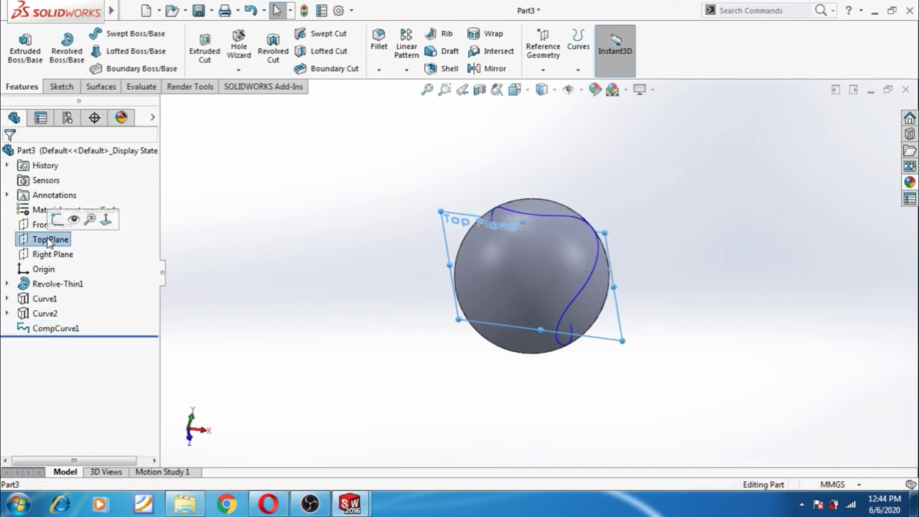
{"action": "left_click", "coordinate": [54, 255], "text": "ctrl"}
{"action": "mouse_move", "coordinate": [299, 303]}
{"action": "middle_mouse_down"}
{"action": "mouse_move", "coordinate": [291, 277]}
{"action": "mouse_move", "coordinate": [314, 256]}
{"action": "mouse_move", "coordinate": [317, 270]}
{"action": "middle_mouse_up"}
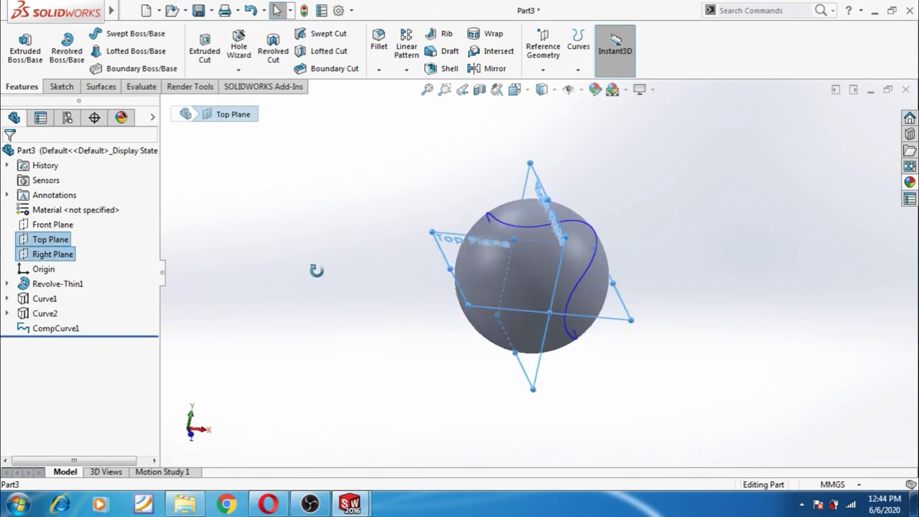
{"action": "left_click", "coordinate": [544, 65]}
{"action": "left_click", "coordinate": [552, 102]}
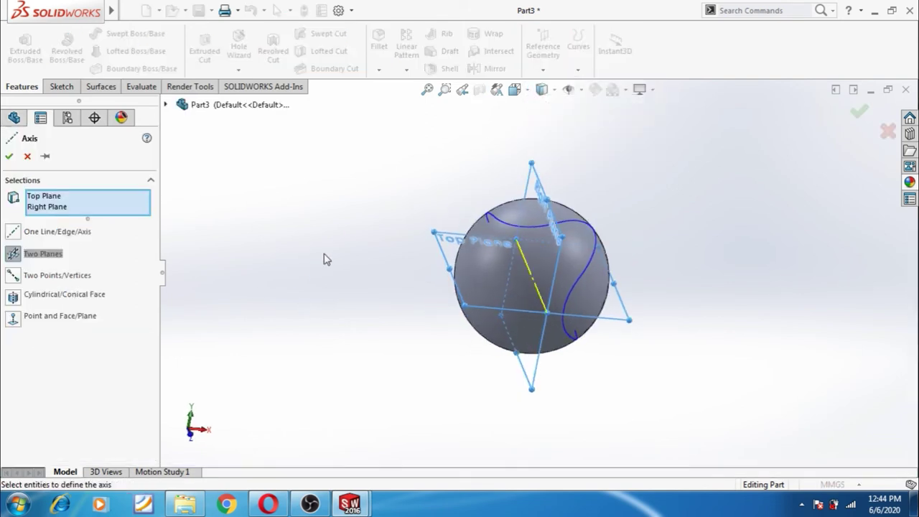
{"action": "left_click", "coordinate": [9, 156]}
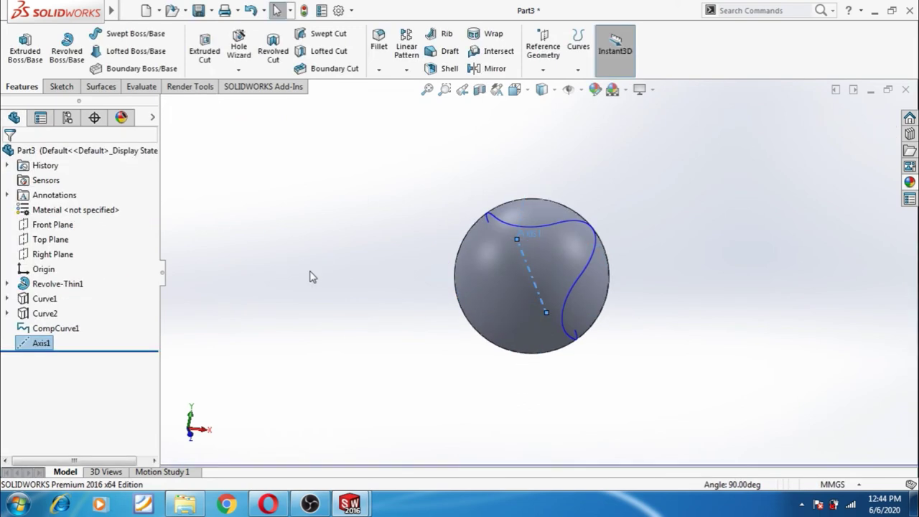
{"action": "mouse_move", "coordinate": [304, 267]}
{"action": "middle_mouse_down"}
{"action": "mouse_move", "coordinate": [293, 242]}
{"action": "mouse_move", "coordinate": [320, 272]}
{"action": "middle_mouse_up"}
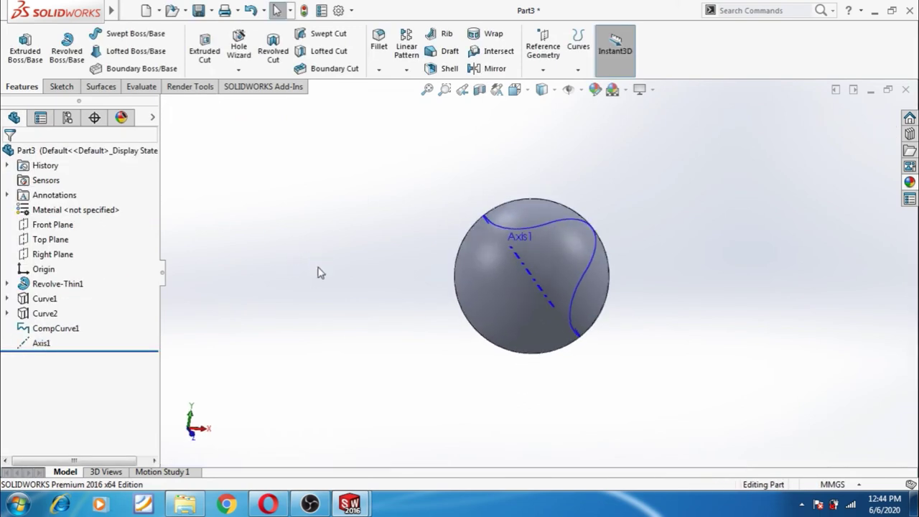
{"action": "mouse_move", "coordinate": [363, 297]}
{"action": "middle_mouse_down"}
{"action": "mouse_move", "coordinate": [374, 252]}
{"action": "mouse_move", "coordinate": [344, 273]}
{"action": "middle_mouse_up"}
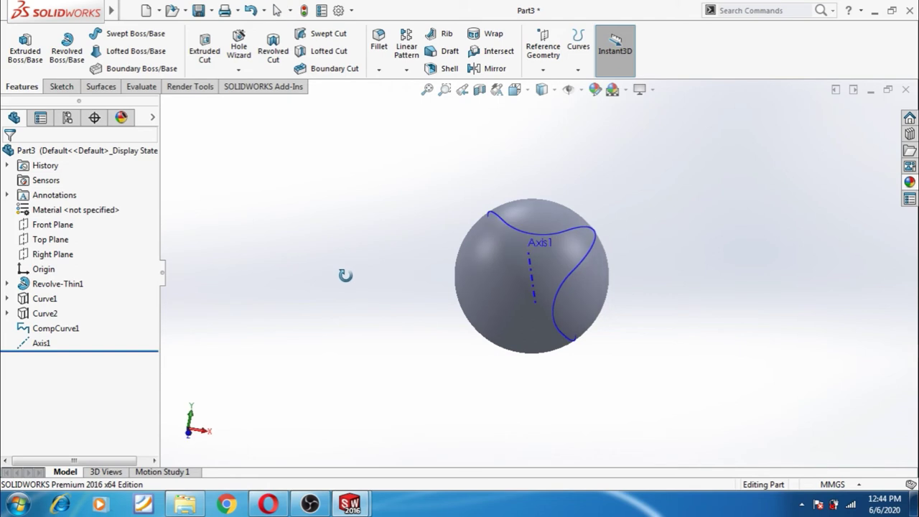
{"action": "middle_click_drag", "start_coordinate": [451, 256], "coordinate": [429, 276]}
Set the view Normal To the Front Plane and select that plane for sketching
{"action": "left_click", "coordinate": [406, 72]}
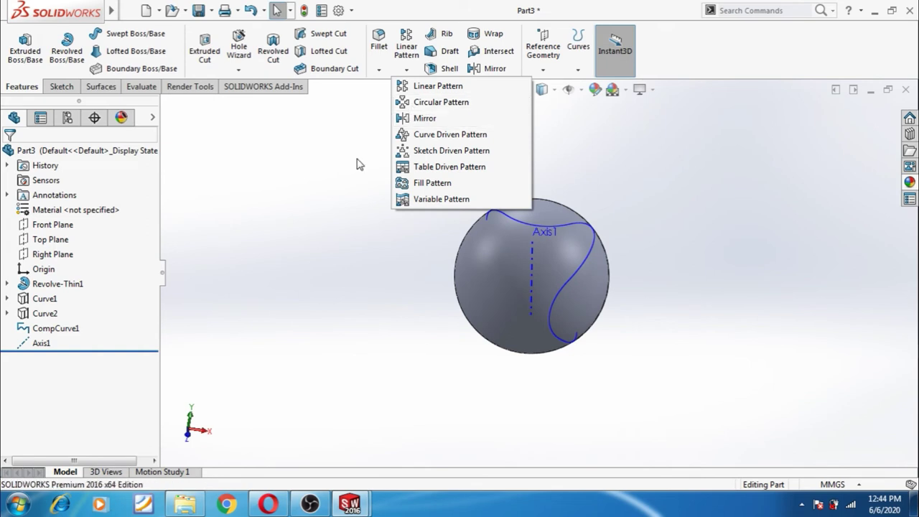
{"action": "middle_click_drag", "start_coordinate": [362, 241], "coordinate": [373, 254]}
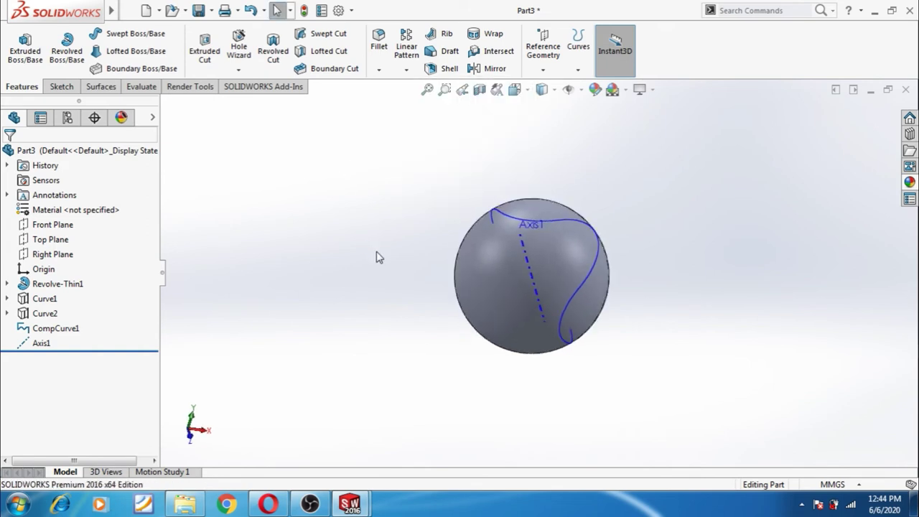
{"action": "left_click", "coordinate": [52, 224]}
{"action": "left_click", "coordinate": [86, 210]}
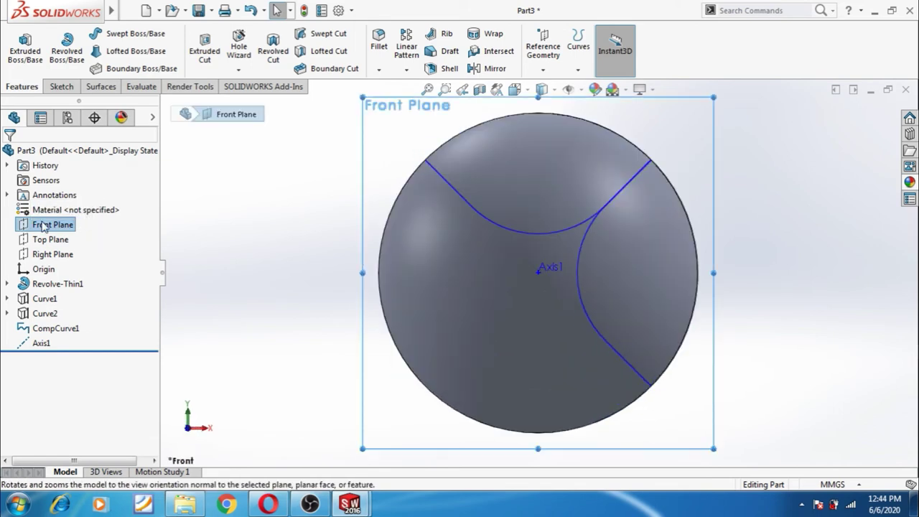
{"action": "left_click", "coordinate": [31, 227]}
Start a Front Plane sketch and draw a small straight slot at the seam end
{"action": "left_click", "coordinate": [75, 208]}
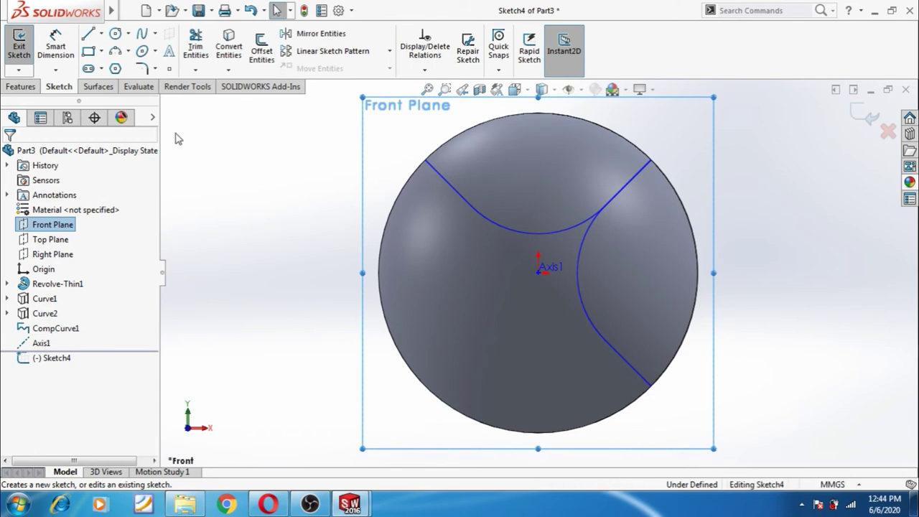
{"action": "left_click", "coordinate": [89, 70]}
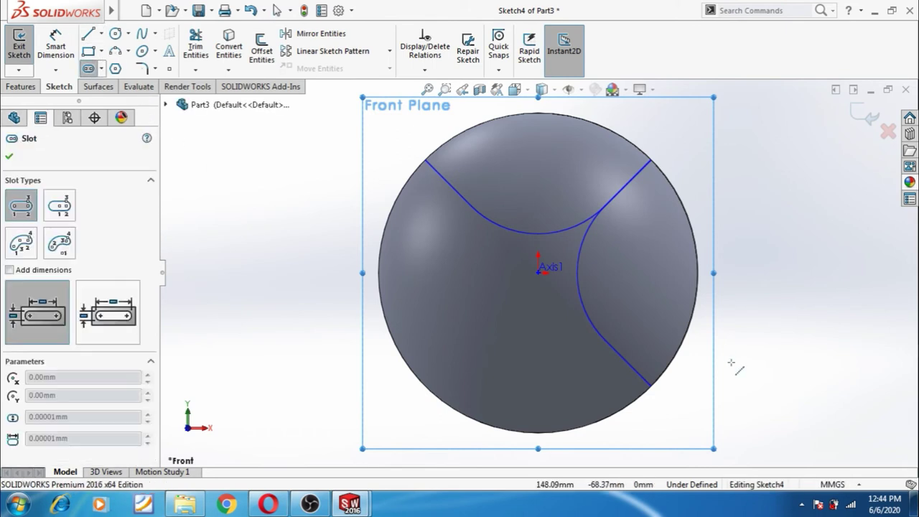
{"action": "scroll", "coordinate": [668, 393], "scroll_direction": "down", "scroll_amount": 2}
{"action": "scroll", "coordinate": [628, 334], "scroll_direction": "down", "scroll_amount": 2}
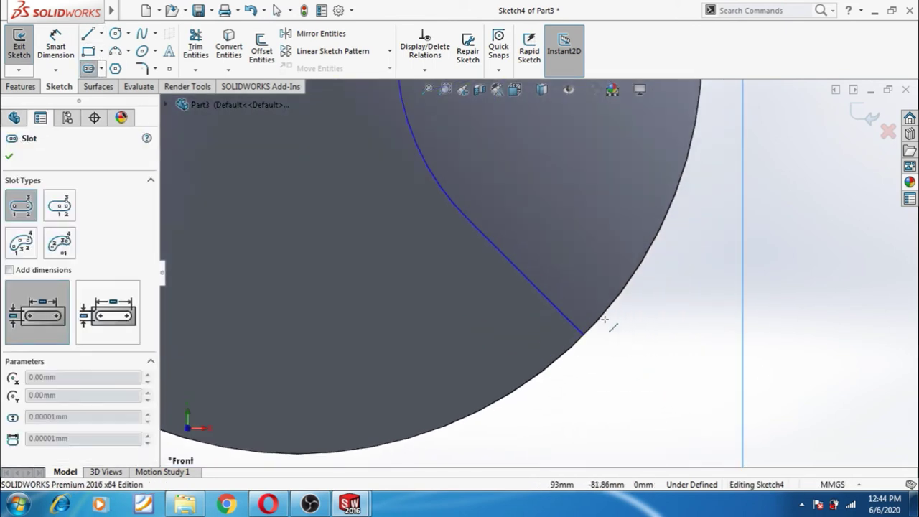
{"action": "left_click", "coordinate": [593, 333]}
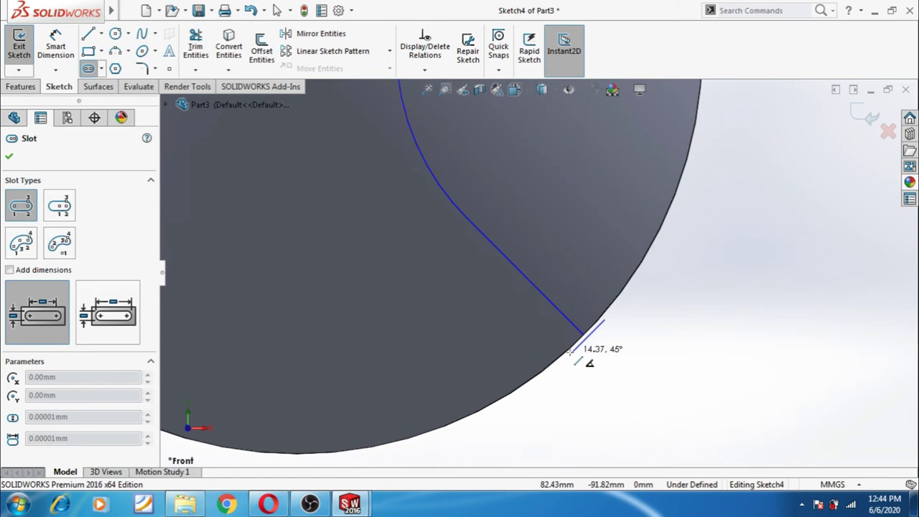
{"action": "left_click", "coordinate": [571, 355]}
{"action": "left_click", "coordinate": [575, 360]}
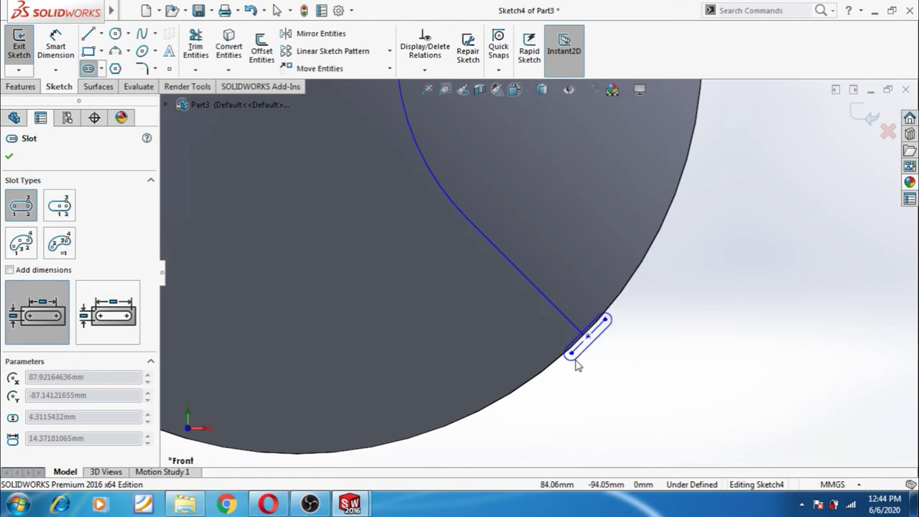
{"action": "left_click", "coordinate": [578, 365]}
{"action": "key", "text": "Escape"}
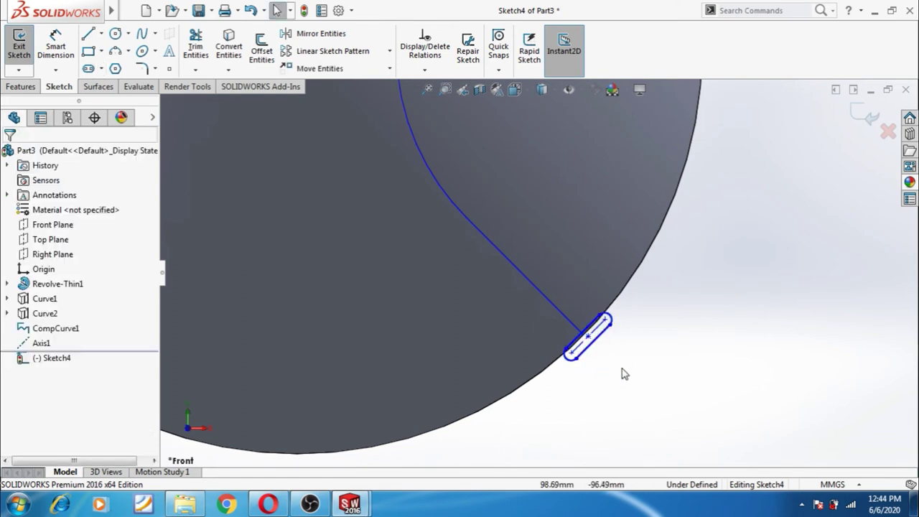
Make the slot point pierce the sphere edge and give the slot ends a 0.5 mm radius
{"action": "scroll", "coordinate": [593, 358], "scroll_direction": "down", "scroll_amount": 2}
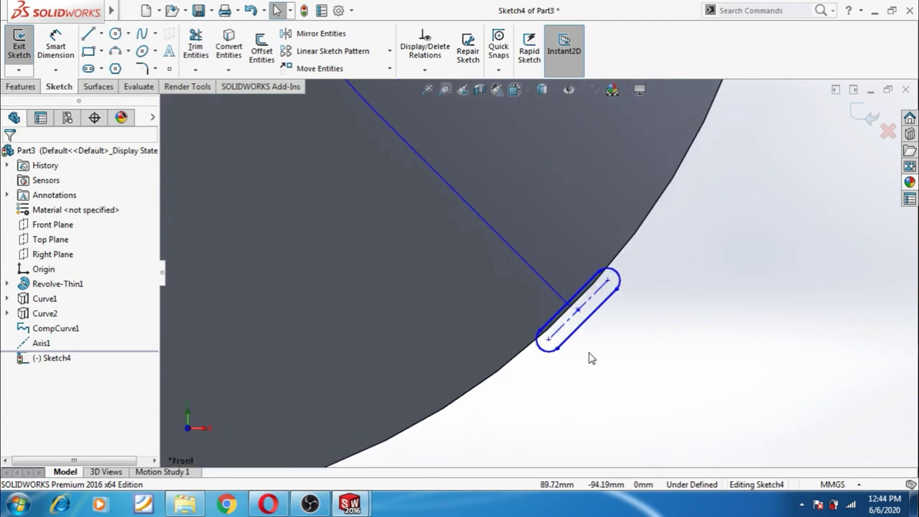
{"action": "left_click", "coordinate": [571, 311]}
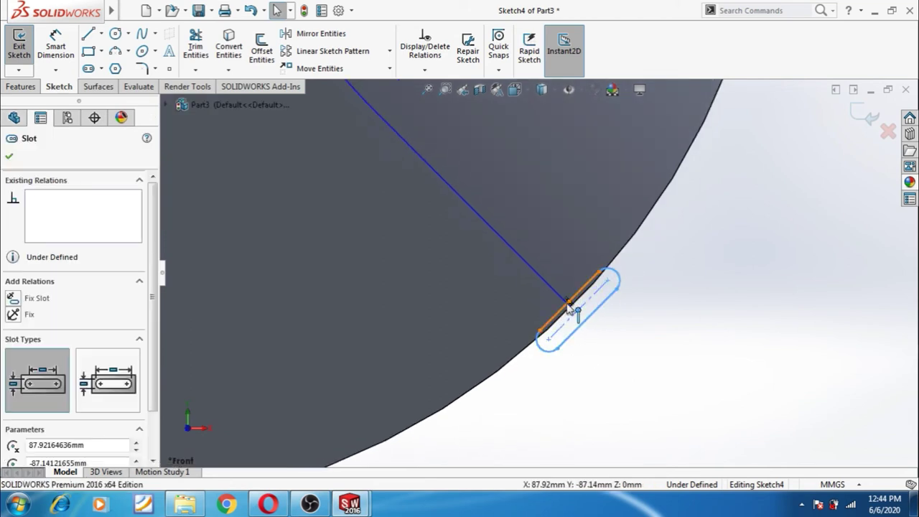
{"action": "left_click", "coordinate": [567, 304], "text": "ctrl"}
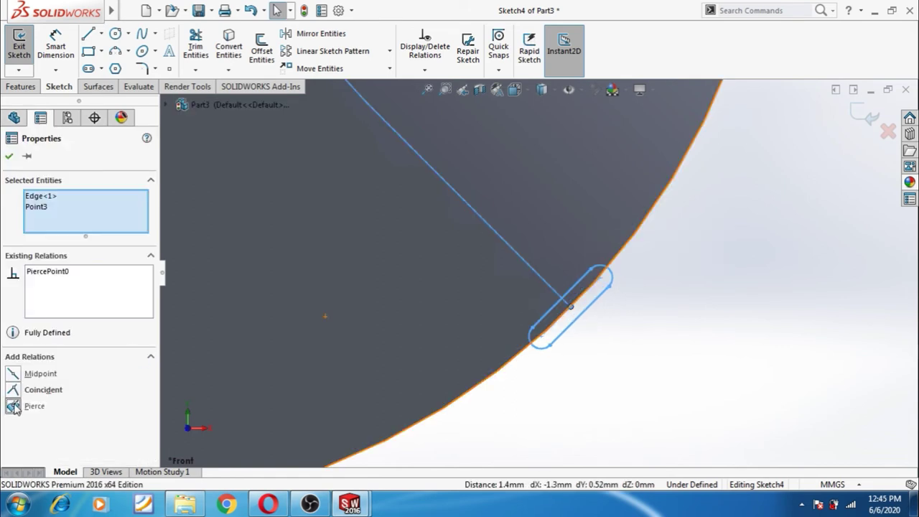
{"action": "left_click", "coordinate": [517, 434]}
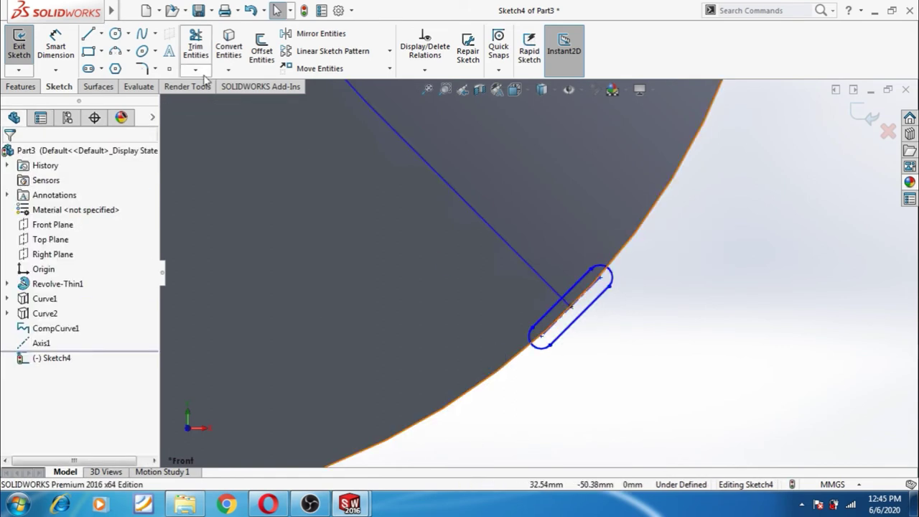
{"action": "left_click", "coordinate": [55, 46]}
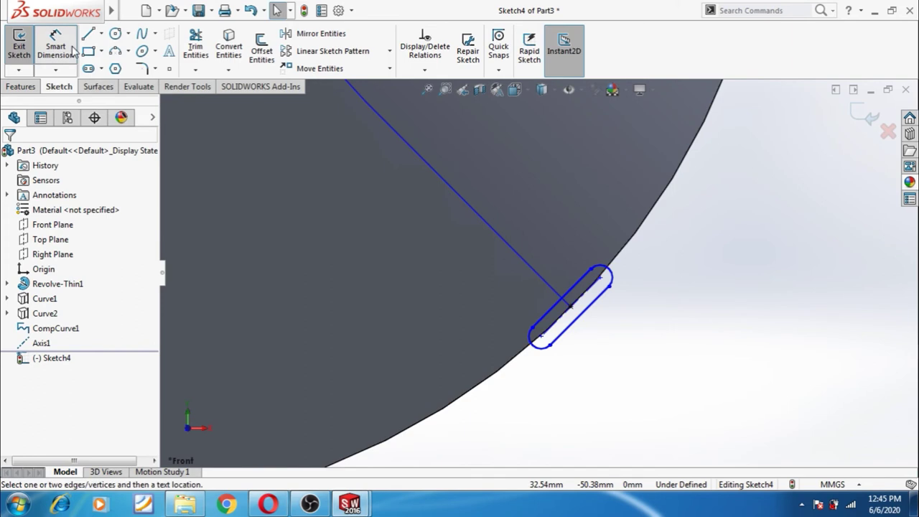
{"action": "left_click", "coordinate": [610, 279]}
{"action": "left_click", "coordinate": [649, 274]}
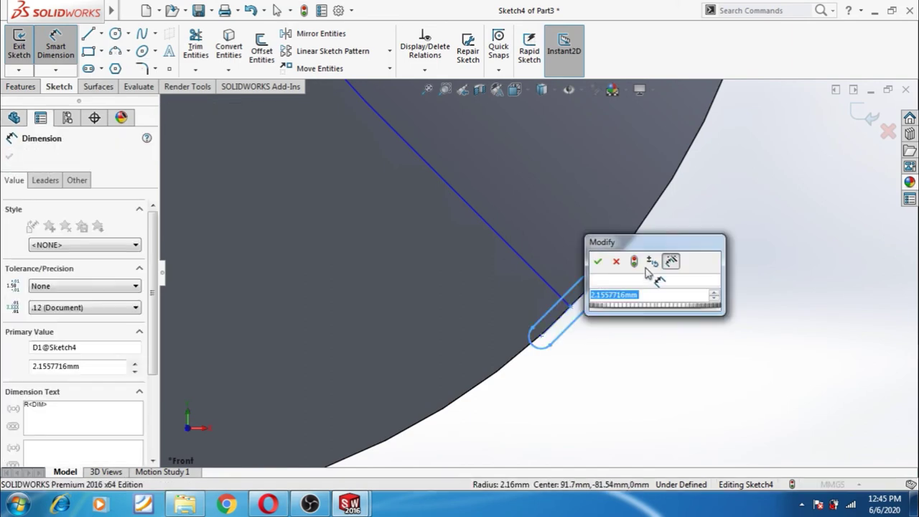
{"action": "type", "text": "0.5"}
{"action": "key", "text": "Return"}
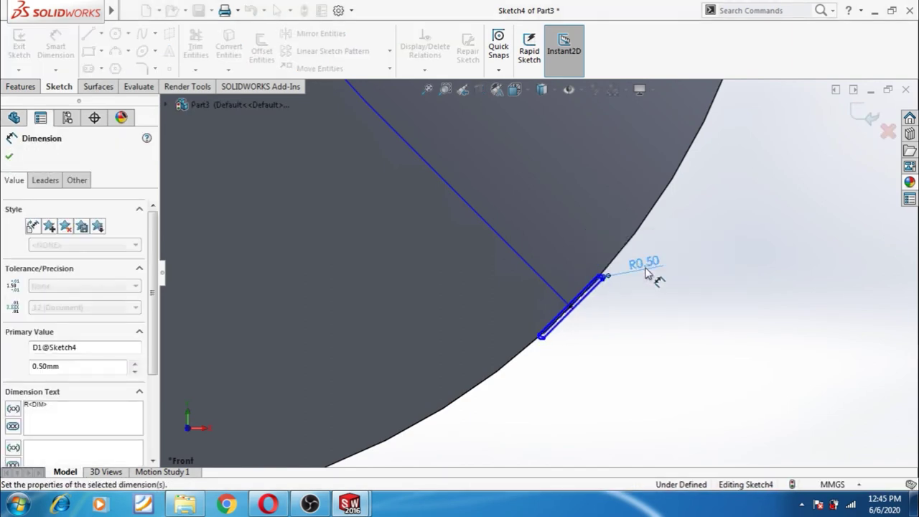
Dimension the slot length to 5 mm and exit Sketch4
{"action": "left_click", "coordinate": [572, 317]}
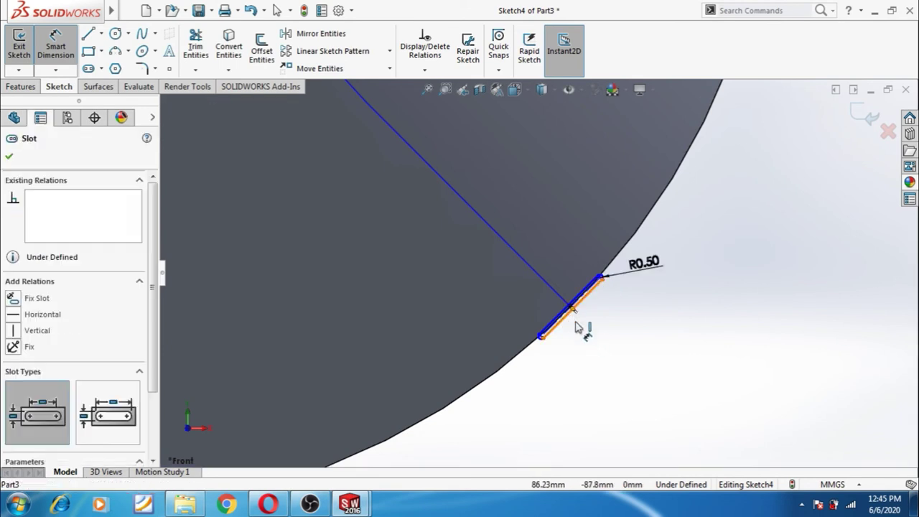
{"action": "left_click", "coordinate": [591, 343]}
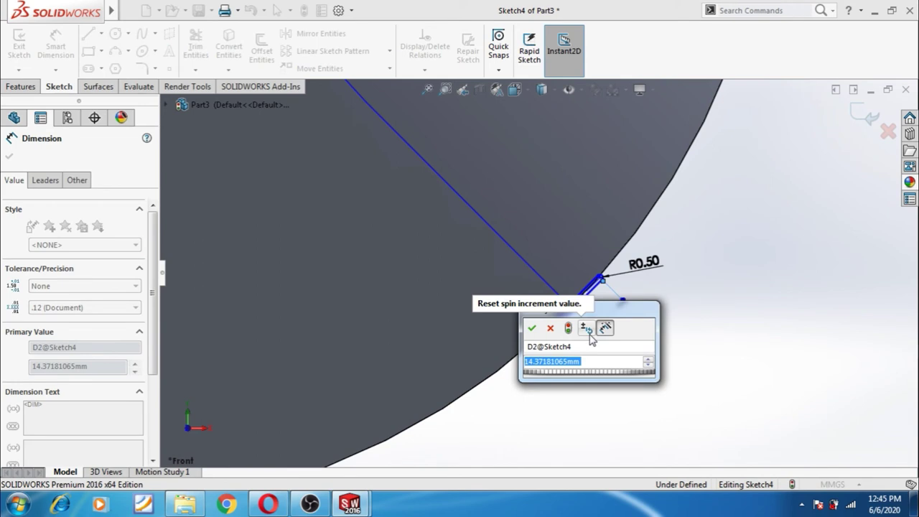
{"action": "type", "text": "5"}
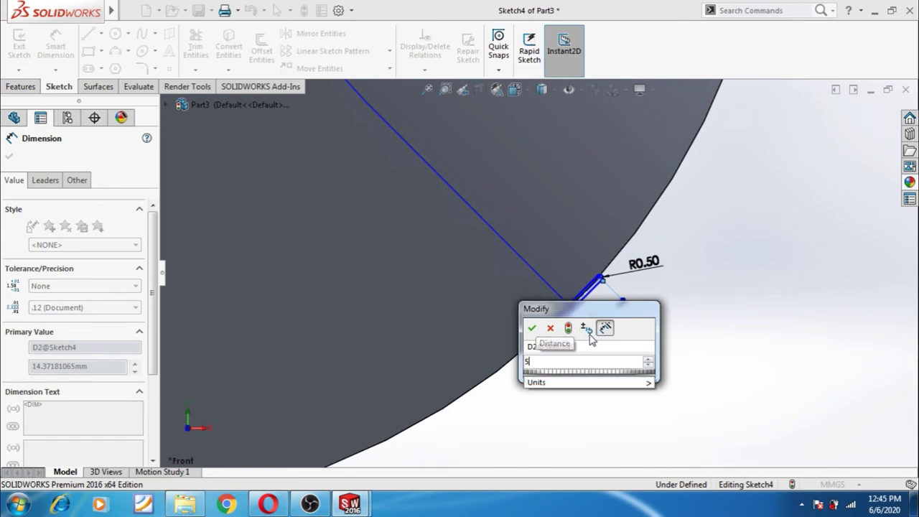
{"action": "key", "text": "Return"}
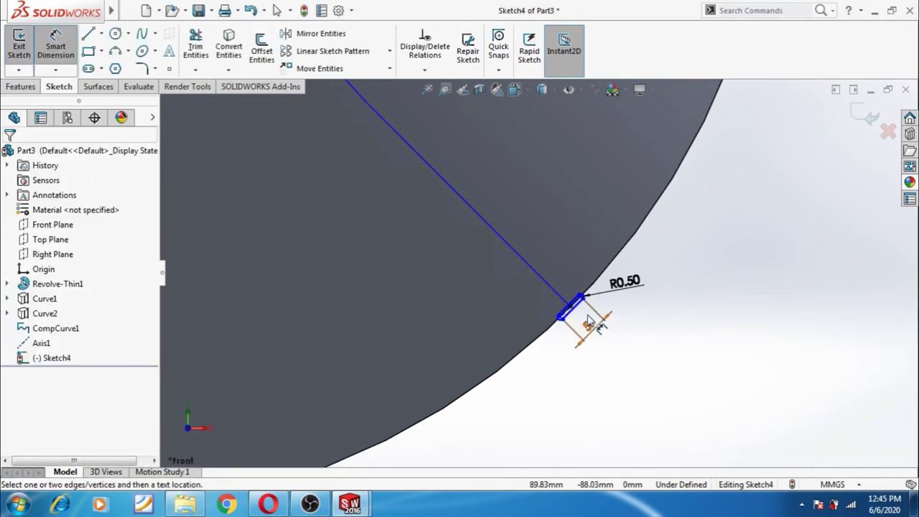
{"action": "scroll", "coordinate": [587, 319], "scroll_direction": "down", "scroll_amount": 3}
{"action": "scroll", "coordinate": [560, 301], "scroll_direction": "down", "scroll_amount": 2}
{"action": "scroll", "coordinate": [535, 298], "scroll_direction": "down", "scroll_amount": 1}
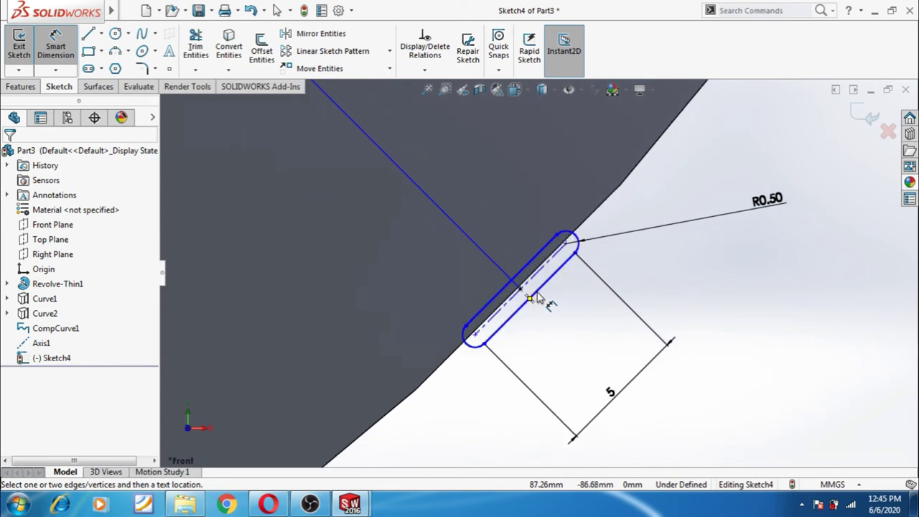
{"action": "left_click", "coordinate": [859, 118]}
{"action": "scroll", "coordinate": [657, 277], "scroll_direction": "up", "scroll_amount": 2}
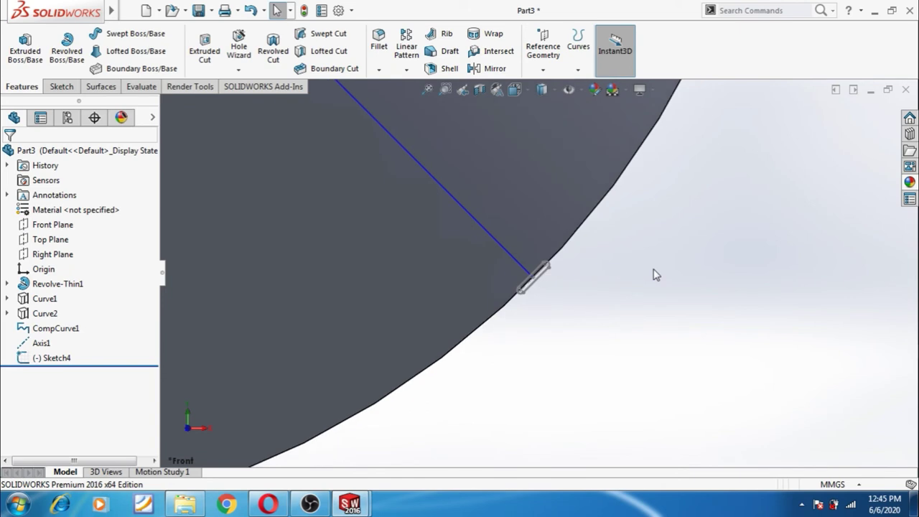
Swept-cut the slot sketch along CompCurve1 to create Cut-Sweep1
{"action": "left_click", "coordinate": [324, 33]}
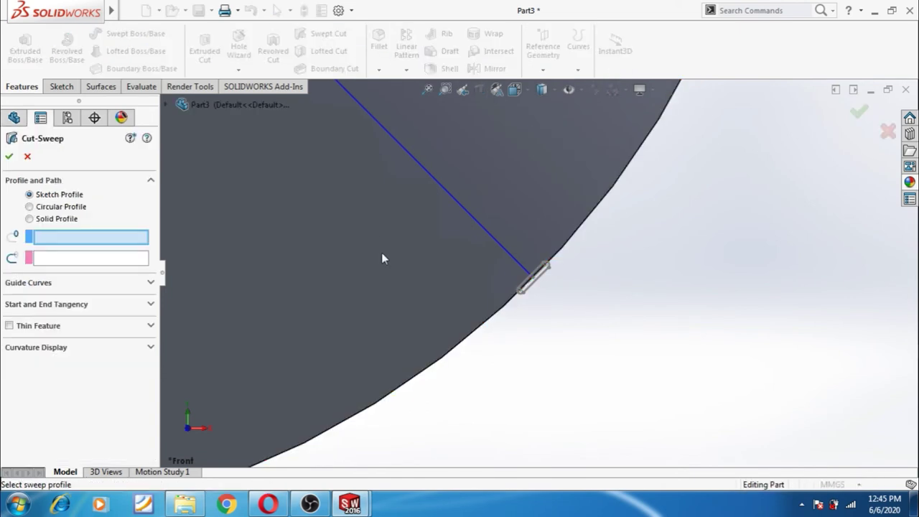
{"action": "left_click", "coordinate": [544, 282]}
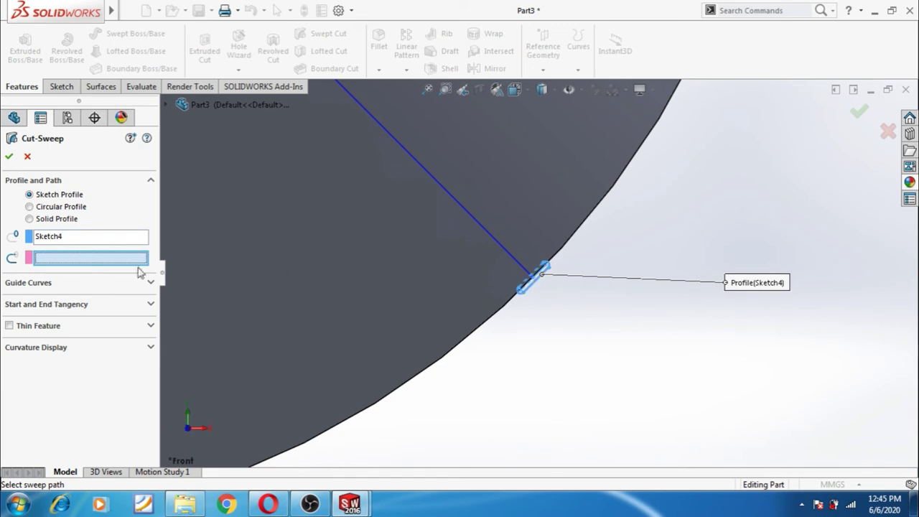
{"action": "left_click", "coordinate": [487, 231]}
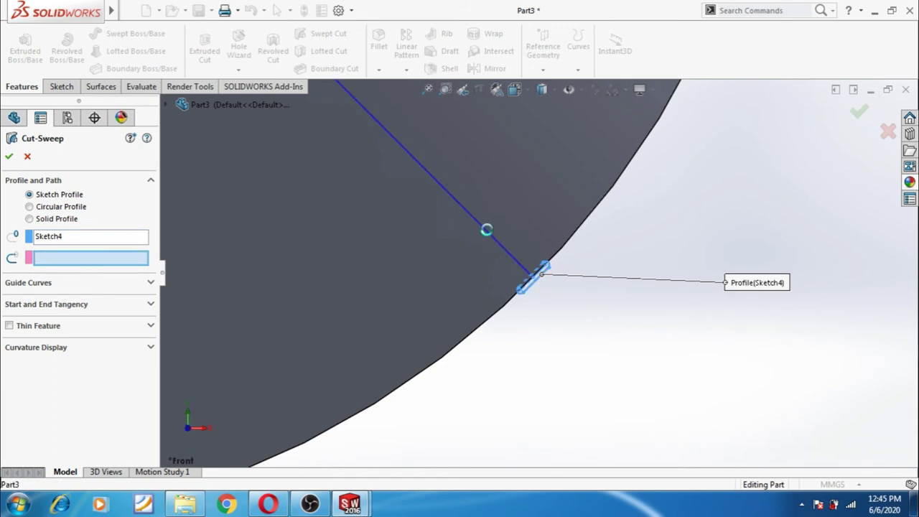
{"action": "left_click", "coordinate": [9, 157]}
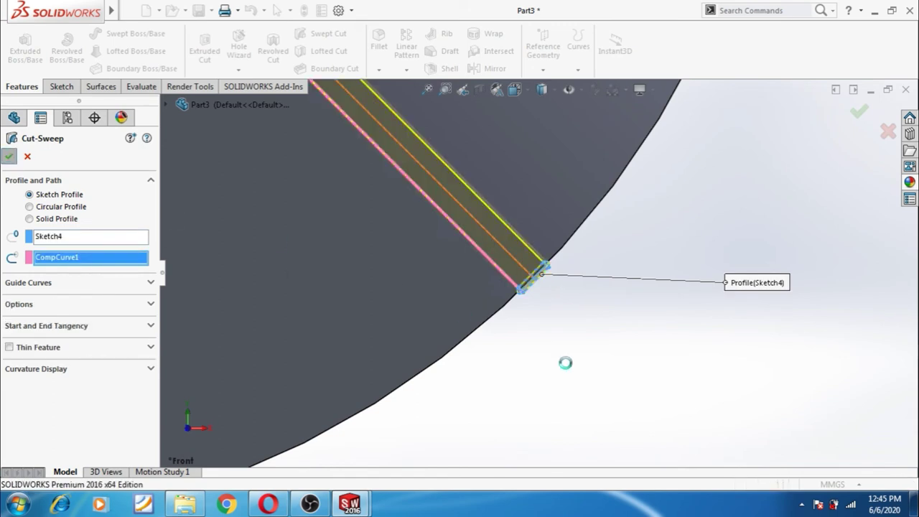
{"action": "middle_click_drag", "start_coordinate": [566, 370], "coordinate": [527, 273]}
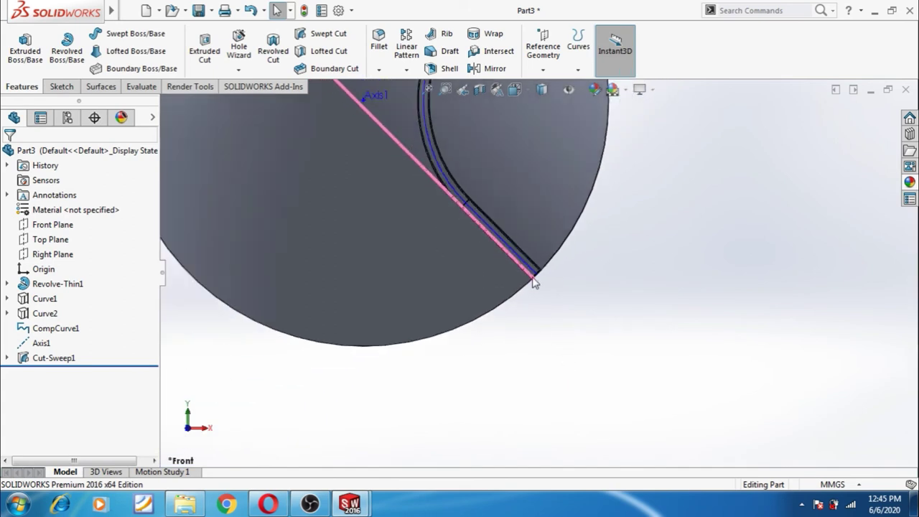
Hide CompCurve1, apply the Plain White scene, and fit the sphere in view
{"action": "left_click", "coordinate": [527, 268]}
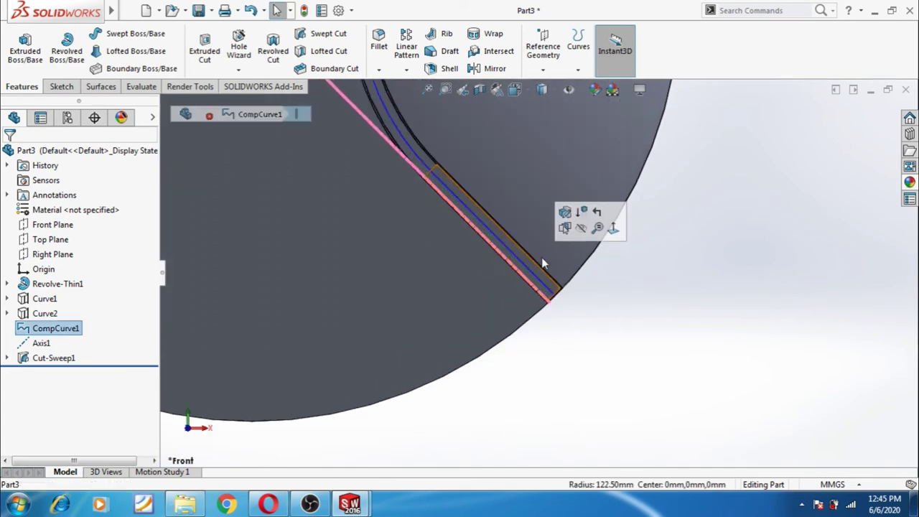
{"action": "left_click", "coordinate": [580, 237]}
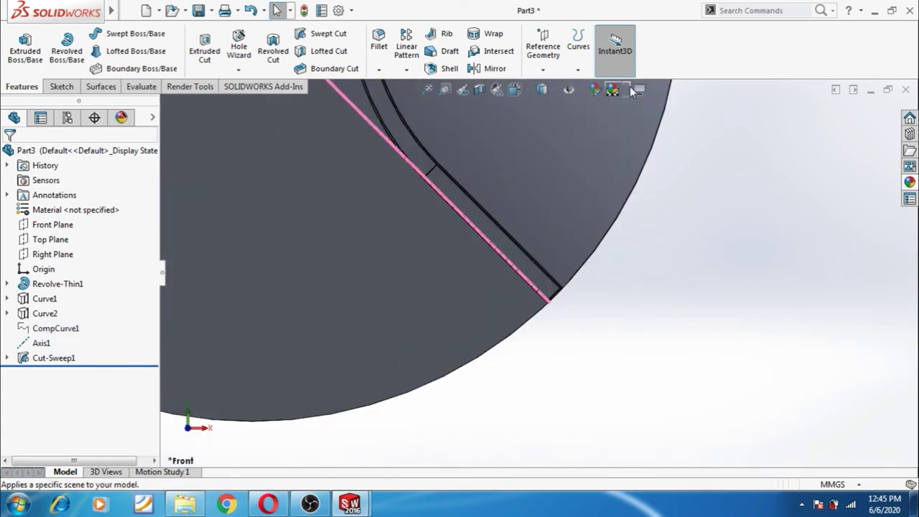
{"action": "left_click", "coordinate": [638, 90]}
{"action": "left_click", "coordinate": [635, 122]}
{"action": "key", "text": "f"}
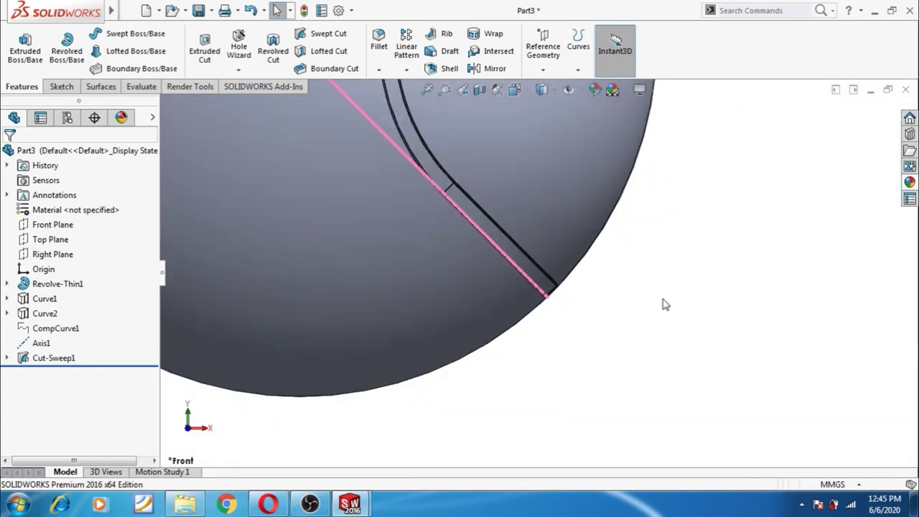
{"action": "mouse_move", "coordinate": [656, 226]}
{"action": "middle_mouse_down"}
{"action": "mouse_move", "coordinate": [620, 281]}
{"action": "mouse_move", "coordinate": [504, 378]}
{"action": "mouse_move", "coordinate": [504, 396]}
{"action": "mouse_move", "coordinate": [652, 323]}
{"action": "mouse_move", "coordinate": [698, 369]}
{"action": "mouse_move", "coordinate": [643, 396]}
{"action": "mouse_move", "coordinate": [595, 351]}
{"action": "mouse_move", "coordinate": [607, 268]}
{"action": "mouse_move", "coordinate": [615, 311]}
{"action": "mouse_move", "coordinate": [303, 328]}
{"action": "mouse_move", "coordinate": [230, 297]}
{"action": "mouse_move", "coordinate": [361, 304]}
{"action": "mouse_move", "coordinate": [347, 290]}
{"action": "mouse_move", "coordinate": [344, 302]}
{"action": "middle_mouse_up"}
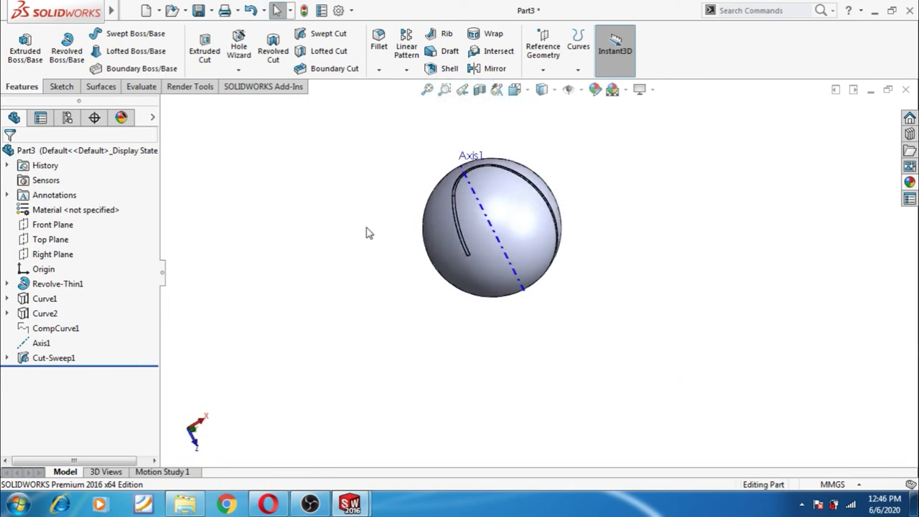
Circular-pattern Cut-Sweep1 about Axis1 as 2 equally spaced instances over 360°
{"action": "left_click", "coordinate": [407, 69]}
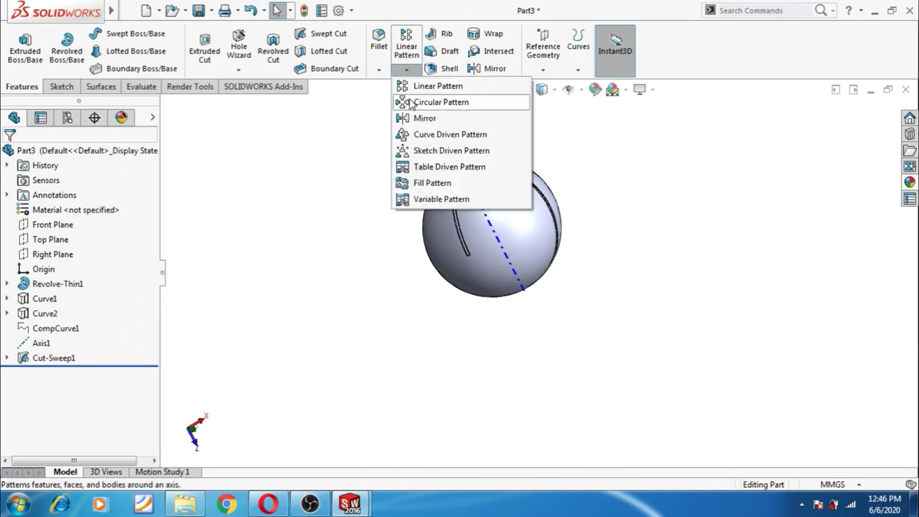
{"action": "left_click", "coordinate": [413, 100]}
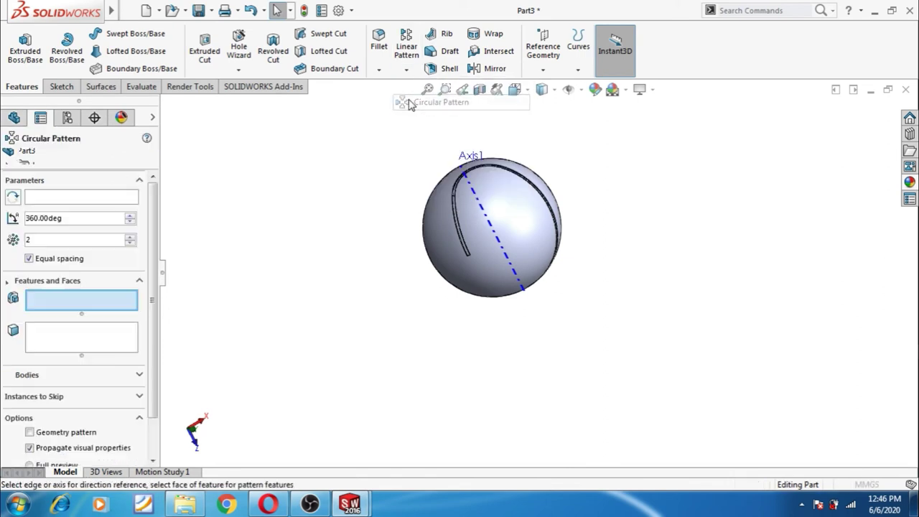
{"action": "left_click", "coordinate": [95, 201]}
{"action": "left_click", "coordinate": [493, 231]}
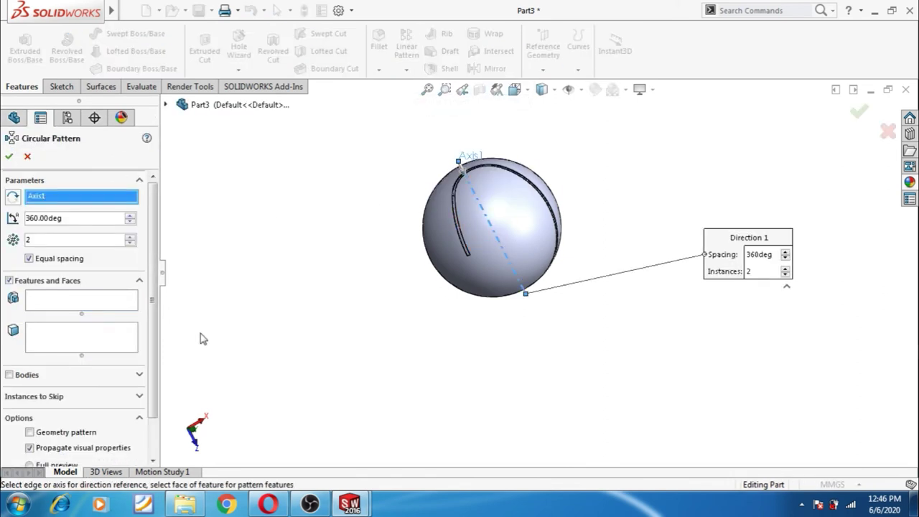
{"action": "left_click", "coordinate": [71, 308]}
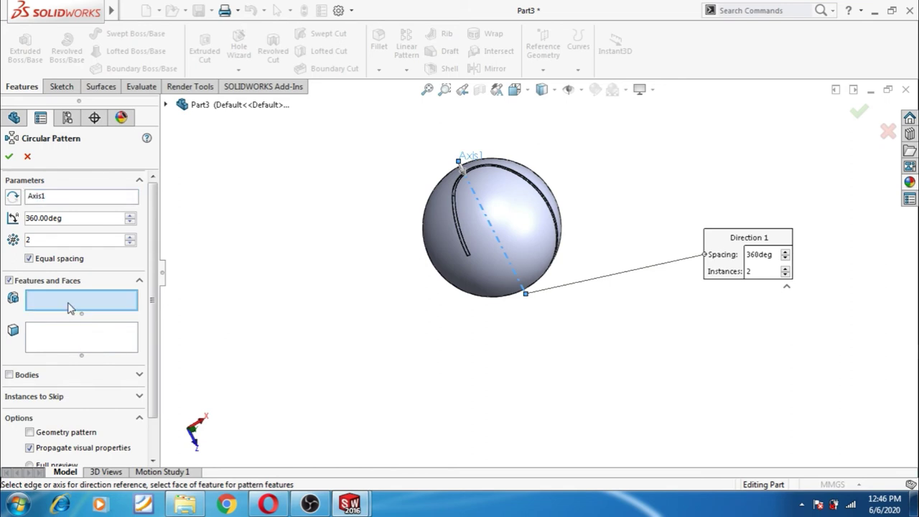
{"action": "left_click", "coordinate": [165, 105]}
{"action": "left_click", "coordinate": [216, 313]}
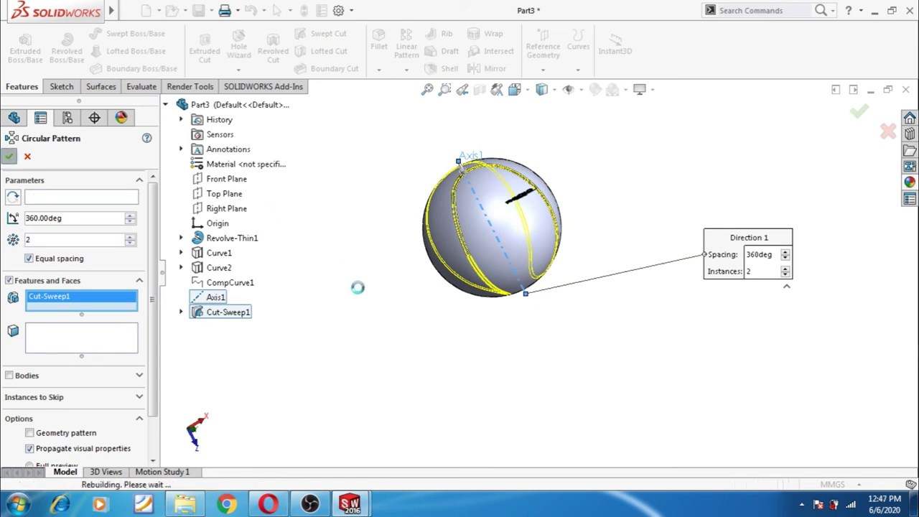
{"action": "mouse_move", "coordinate": [361, 285]}
{"action": "middle_mouse_down"}
{"action": "mouse_move", "coordinate": [427, 273]}
{"action": "mouse_move", "coordinate": [503, 194]}
{"action": "mouse_move", "coordinate": [610, 281]}
{"action": "mouse_move", "coordinate": [631, 394]}
{"action": "mouse_move", "coordinate": [508, 338]}
{"action": "mouse_move", "coordinate": [364, 227]}
{"action": "mouse_move", "coordinate": [333, 367]}
{"action": "middle_mouse_up"}
Face the Front Plane head-on and open a new sketch on it
{"action": "left_click", "coordinate": [60, 227]}
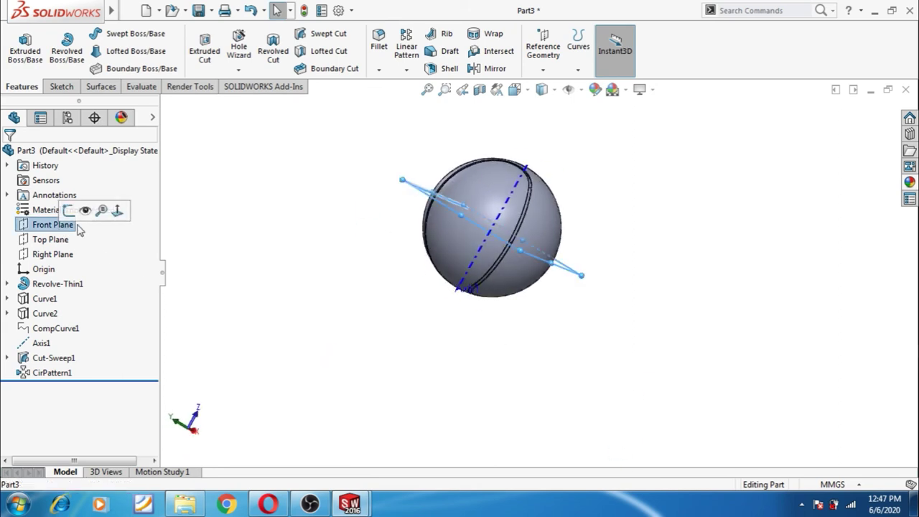
{"action": "left_click", "coordinate": [117, 210]}
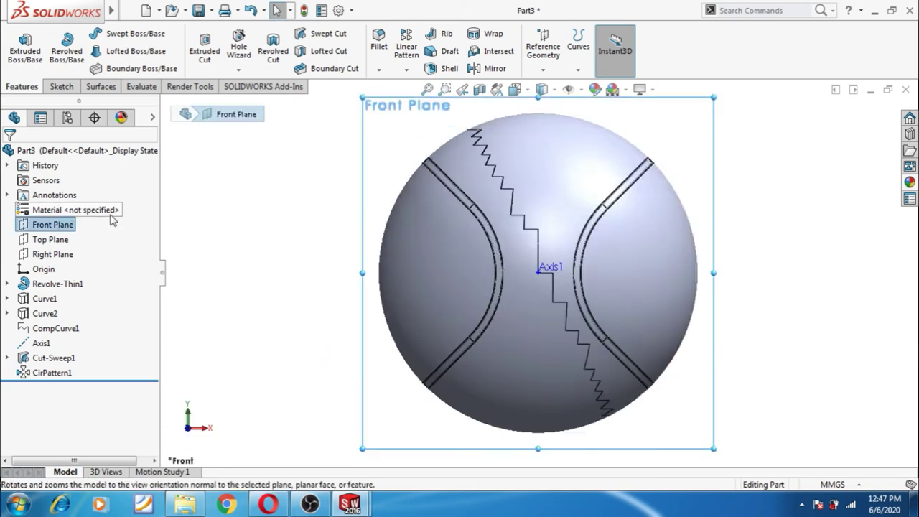
{"action": "left_click", "coordinate": [28, 227]}
{"action": "left_click", "coordinate": [61, 204]}
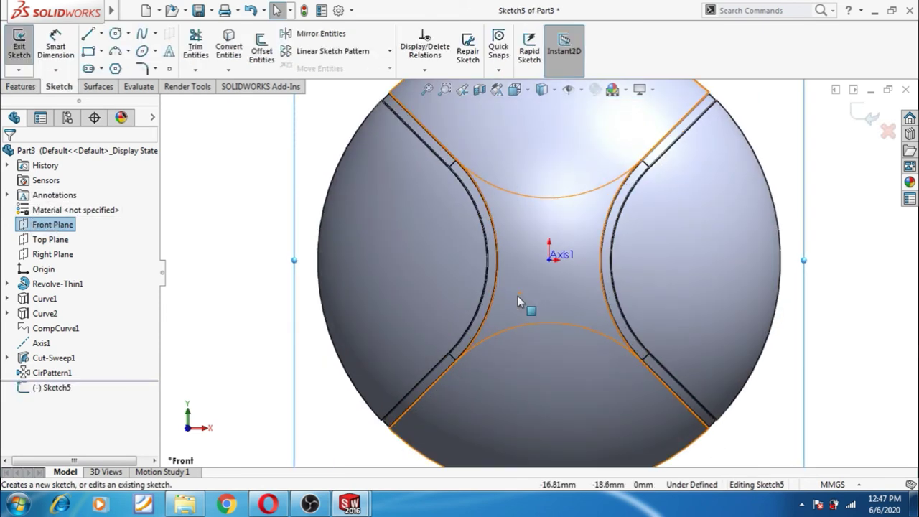
Draw a horizontal centerline from the sphere's left edge partway toward the centre
{"action": "left_click", "coordinate": [102, 33]}
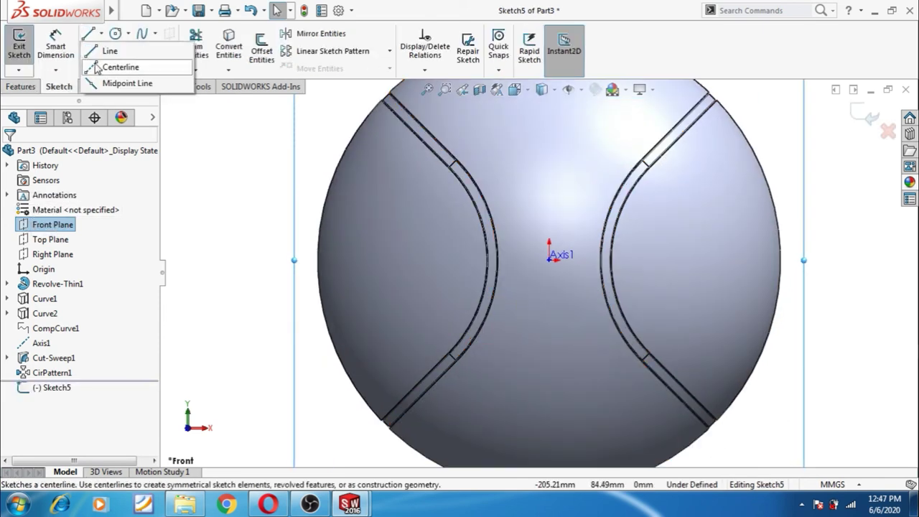
{"action": "left_click", "coordinate": [100, 69]}
{"action": "scroll", "coordinate": [521, 308], "scroll_direction": "down", "scroll_amount": 2}
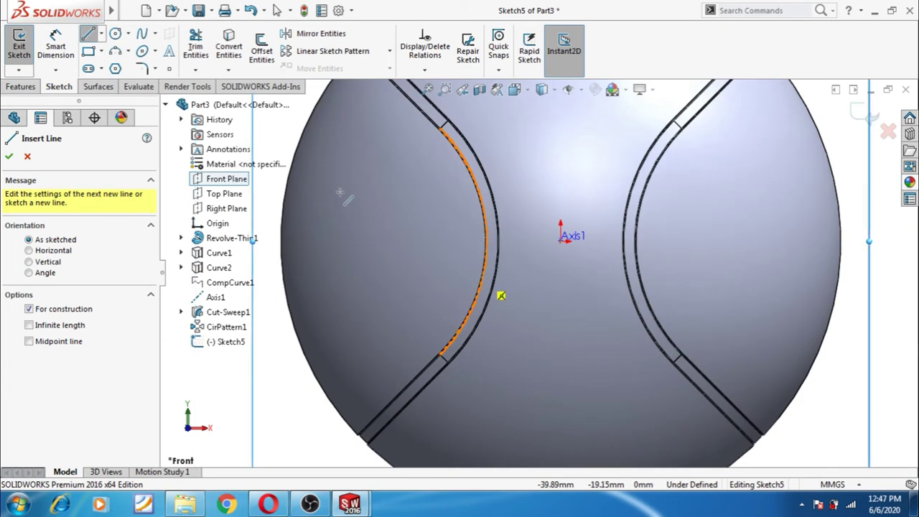
{"action": "left_click", "coordinate": [165, 105]}
{"action": "left_click", "coordinate": [561, 241]}
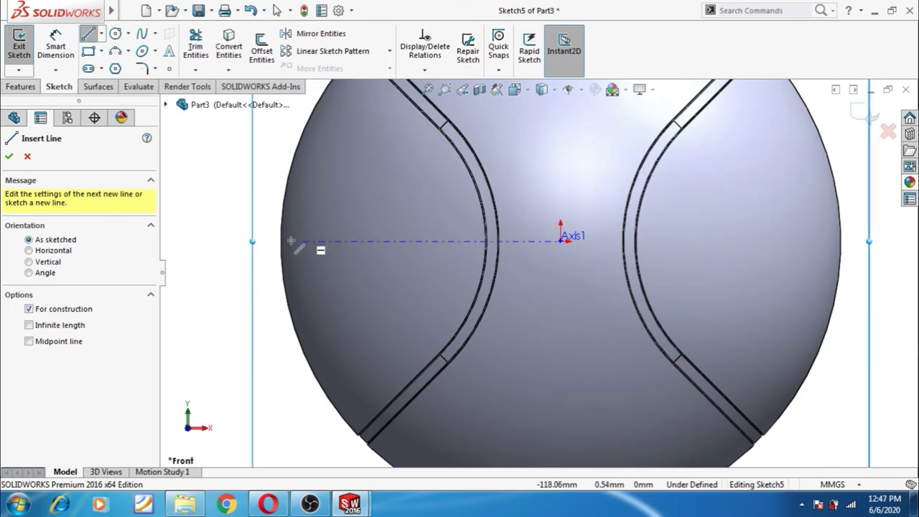
{"action": "key", "text": "Escape"}
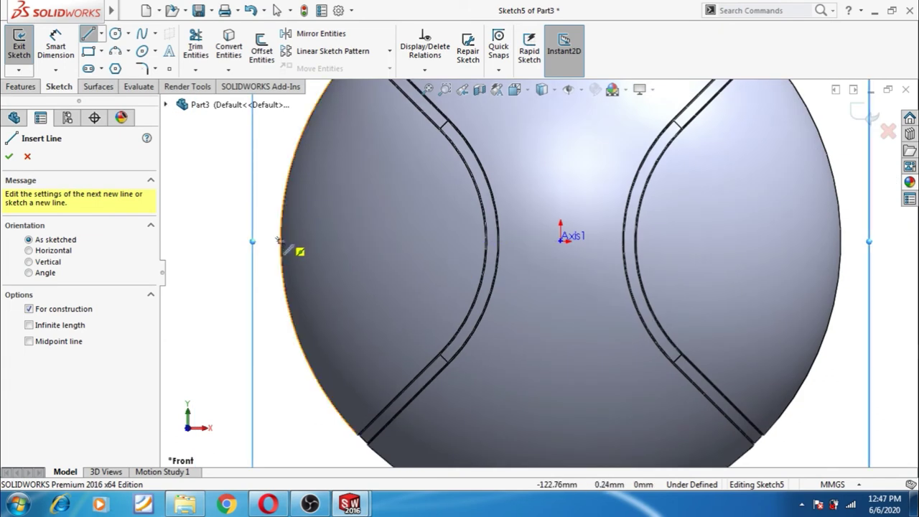
{"action": "left_click", "coordinate": [279, 239]}
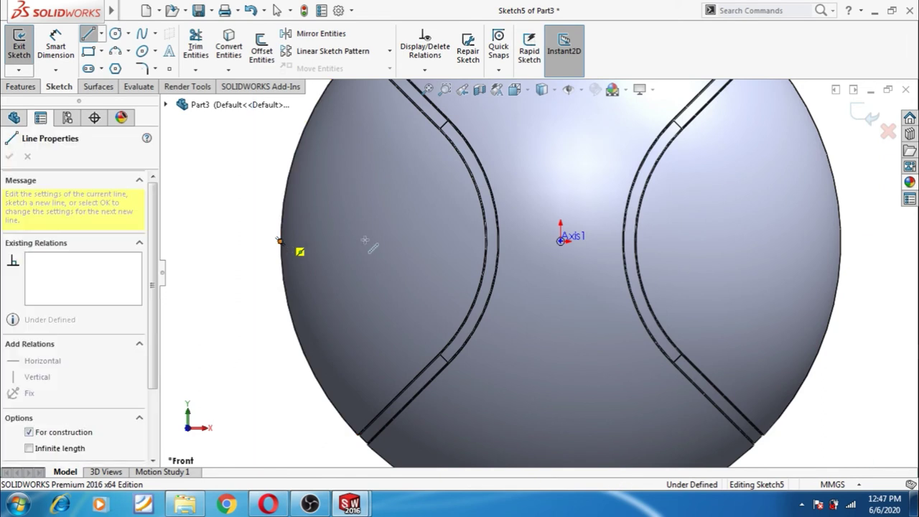
{"action": "double_click", "coordinate": [446, 242]}
{"action": "key", "text": "Escape"}
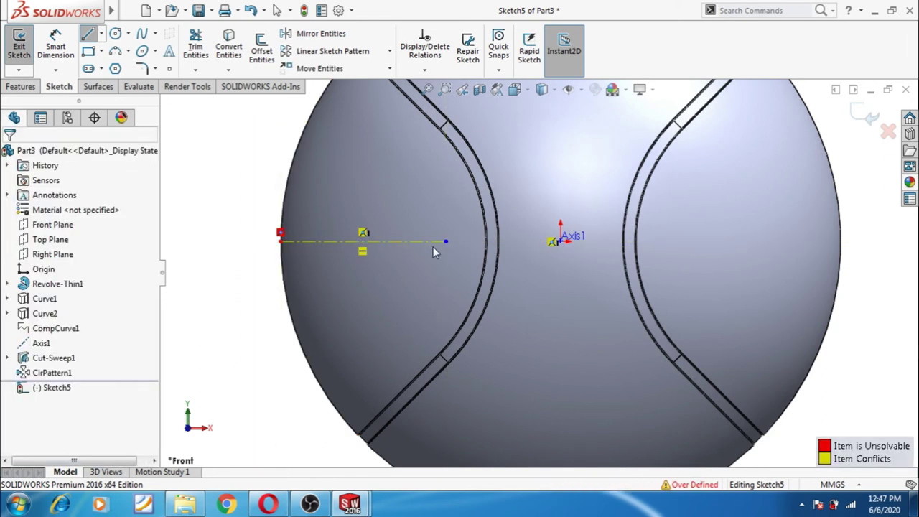
{"action": "key", "text": "Escape"}
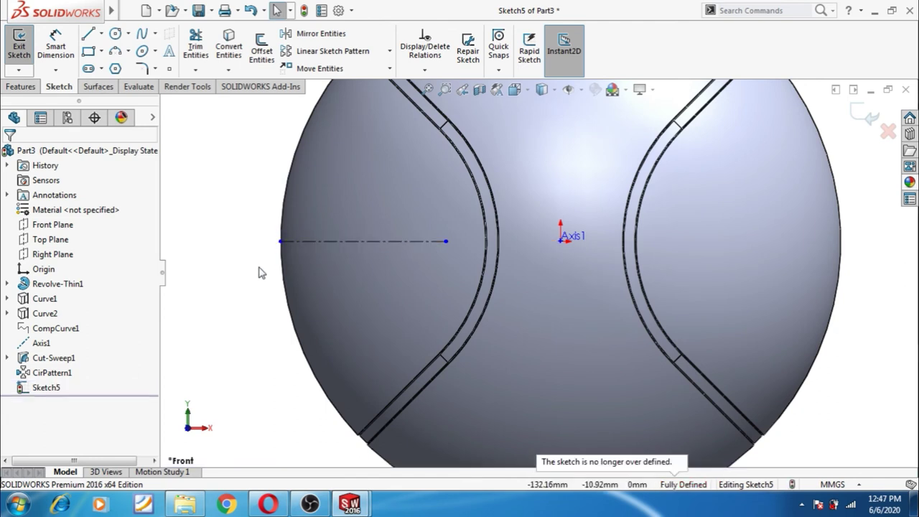
{"action": "scroll", "coordinate": [322, 266], "scroll_direction": "down", "scroll_amount": 2}
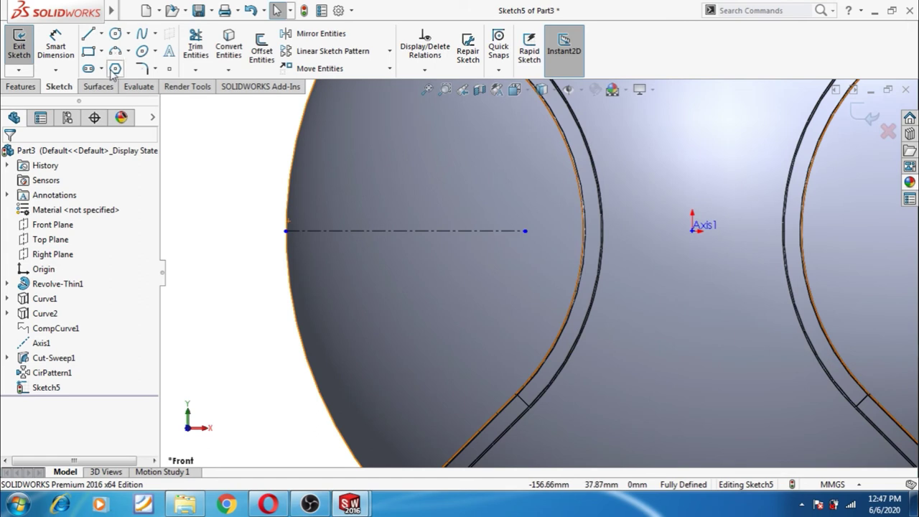
Draw a small vertical slot at the ball's left edge
{"action": "left_click", "coordinate": [89, 69]}
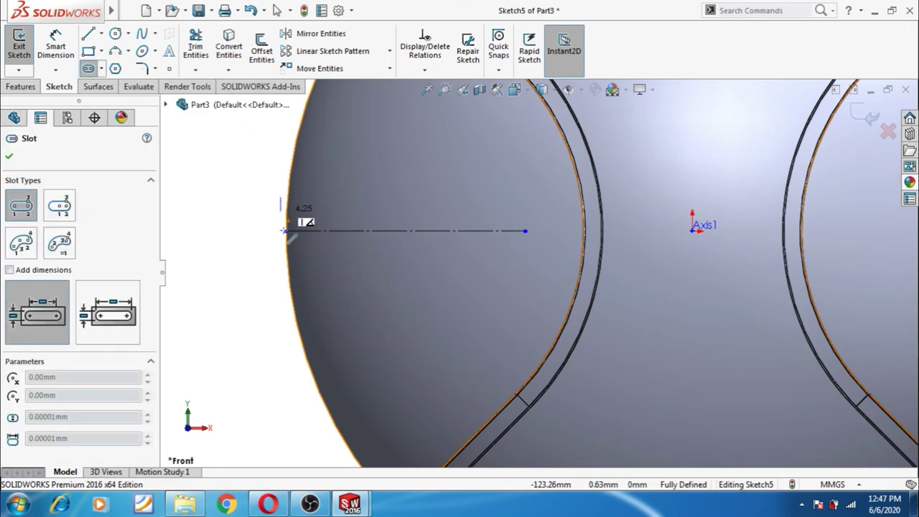
{"action": "left_click", "coordinate": [279, 274]}
{"action": "left_click", "coordinate": [289, 285]}
{"action": "key", "text": "Escape"}
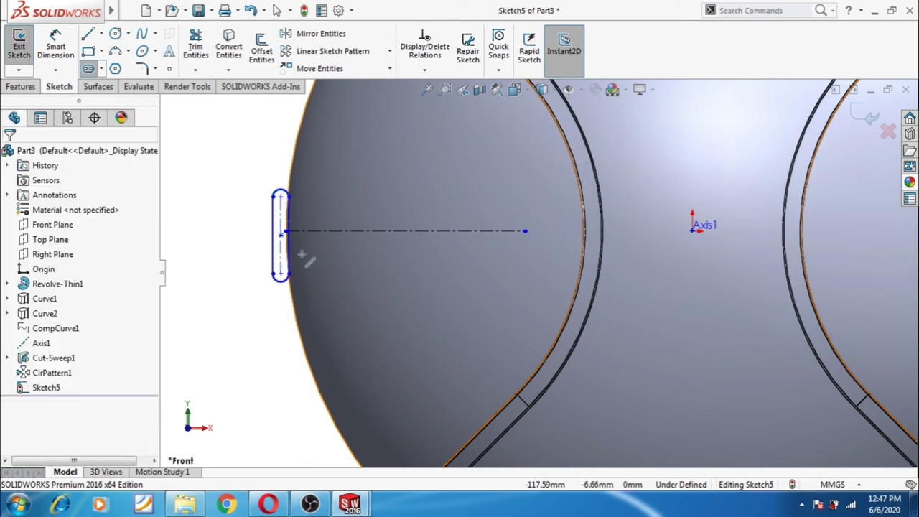
{"action": "scroll", "coordinate": [294, 244], "scroll_direction": "down", "scroll_amount": 3}
Make the slot centre coincident with the centerline's endpoint
{"action": "left_click", "coordinate": [298, 235]}
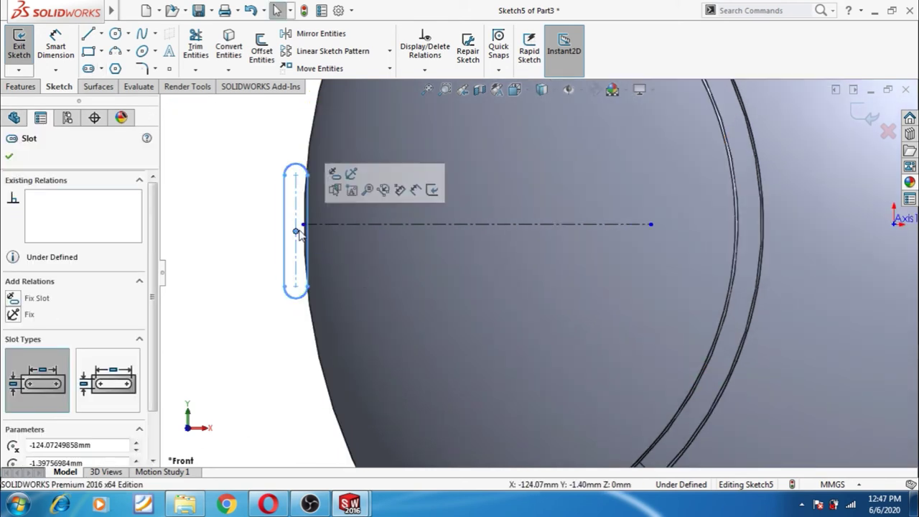
{"action": "left_click", "coordinate": [302, 225], "text": "ctrl"}
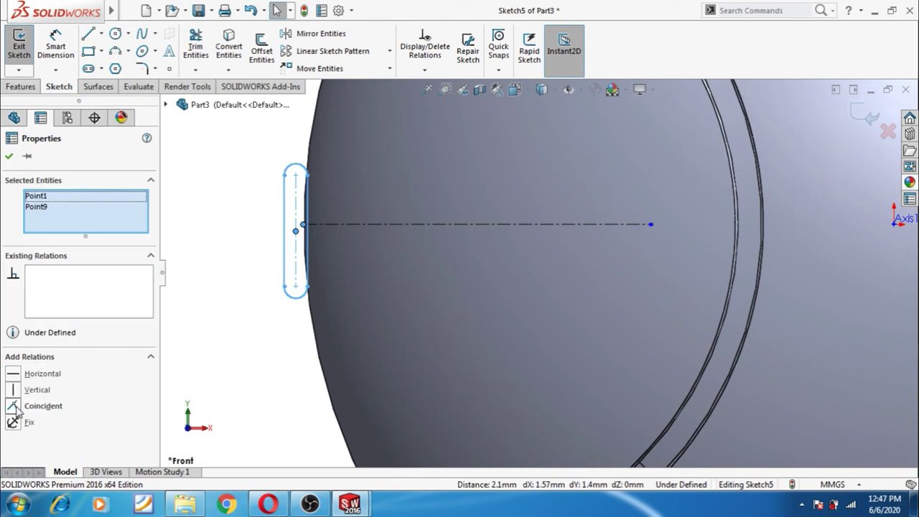
{"action": "left_click", "coordinate": [20, 409]}
{"action": "left_click", "coordinate": [207, 347]}
Dimension the slot length to 5 mm and its end arc radius to 0.5 mm
{"action": "left_click", "coordinate": [55, 44]}
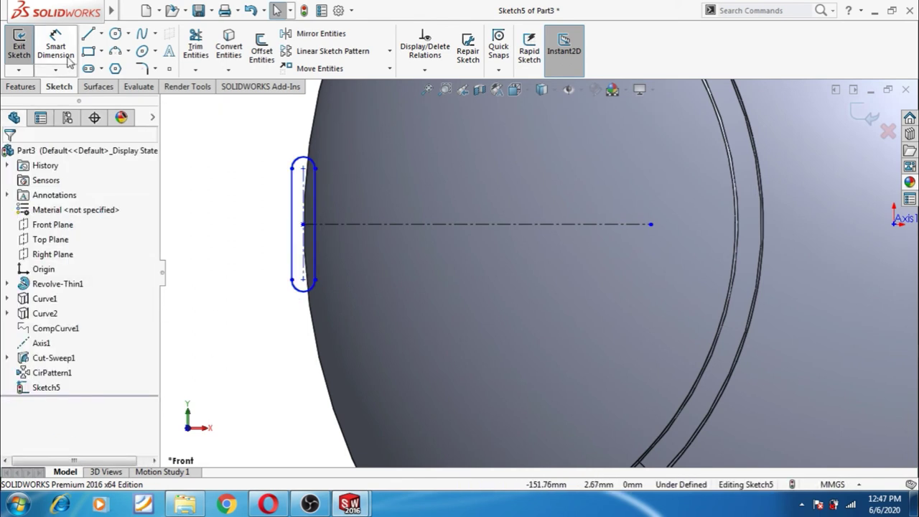
{"action": "left_click", "coordinate": [283, 201]}
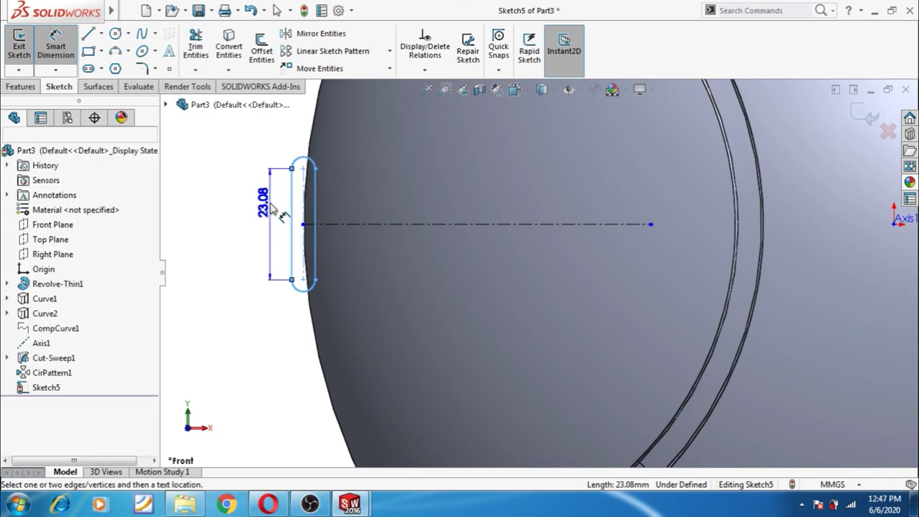
{"action": "left_click", "coordinate": [264, 206]}
{"action": "type", "text": "5"}
{"action": "key", "text": "Return"}
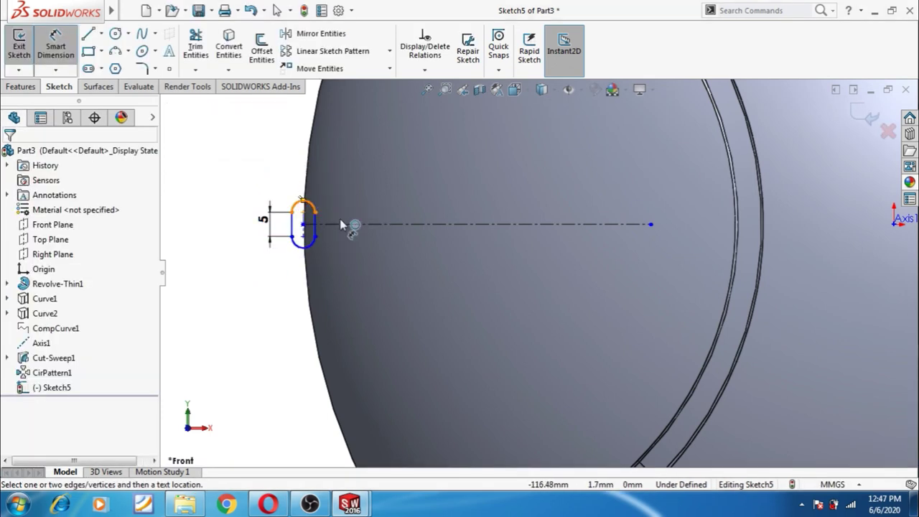
{"action": "scroll", "coordinate": [341, 225], "scroll_direction": "down", "scroll_amount": 3}
{"action": "left_click", "coordinate": [306, 199]}
{"action": "left_click", "coordinate": [304, 203]}
{"action": "left_click", "coordinate": [289, 181]}
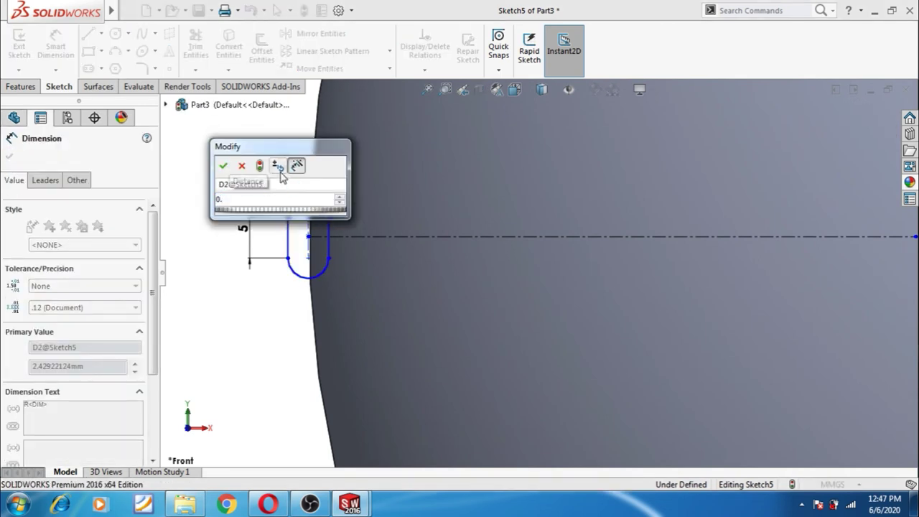
{"action": "type", "text": "5"}
{"action": "key", "text": "Return"}
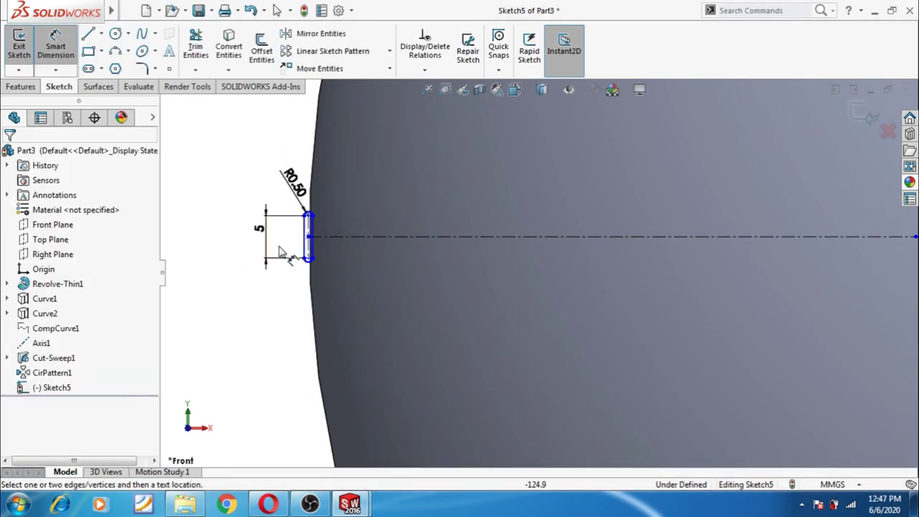
Dimension the centerline length to 122.5 mm, then zoom out toward Axis1
{"action": "left_click", "coordinate": [394, 237]}
{"action": "left_click", "coordinate": [381, 286]}
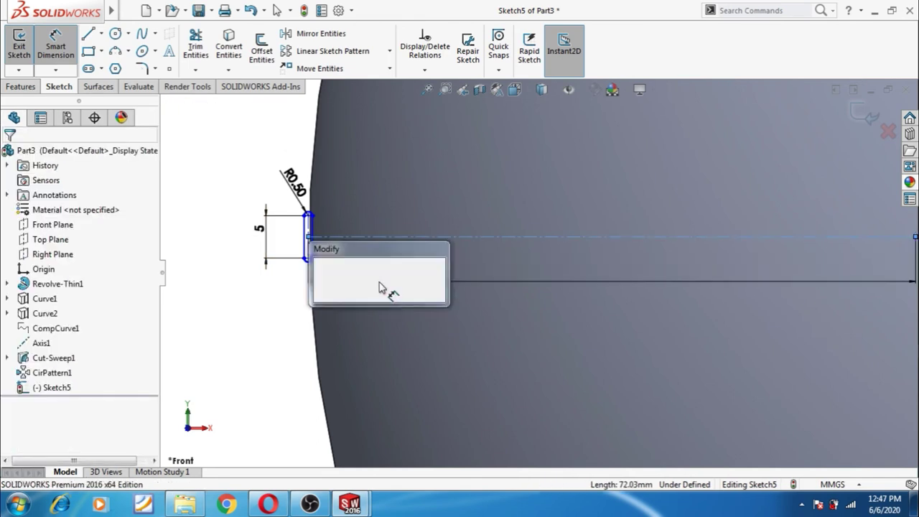
{"action": "type", "text": "122.5"}
{"action": "key", "text": "Return"}
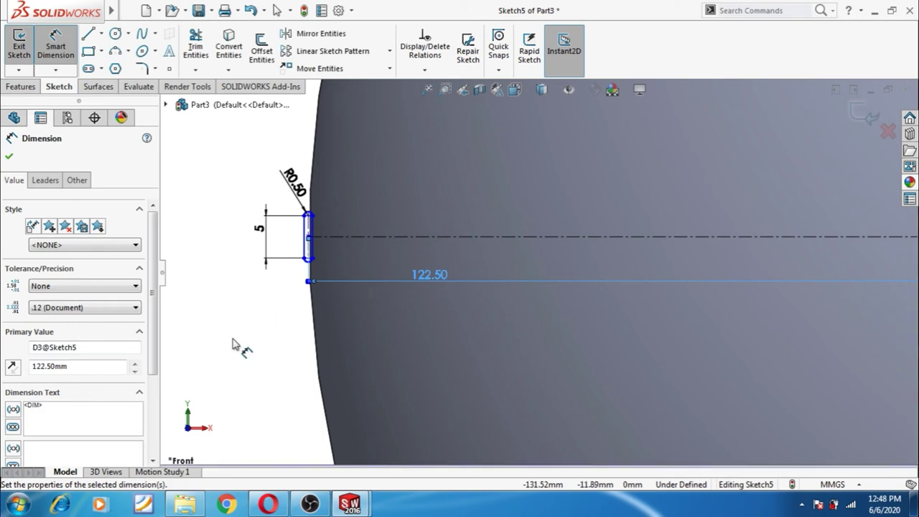
{"action": "left_click", "coordinate": [232, 345]}
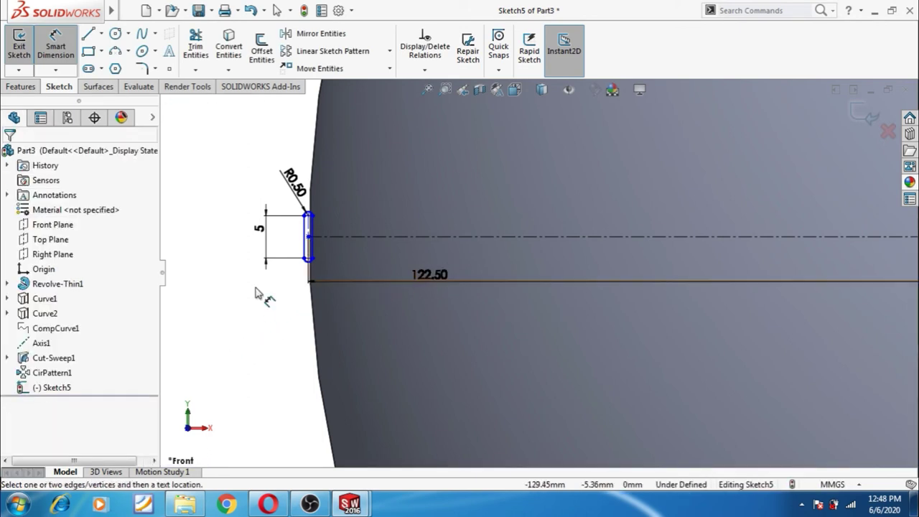
{"action": "key", "text": "z"}
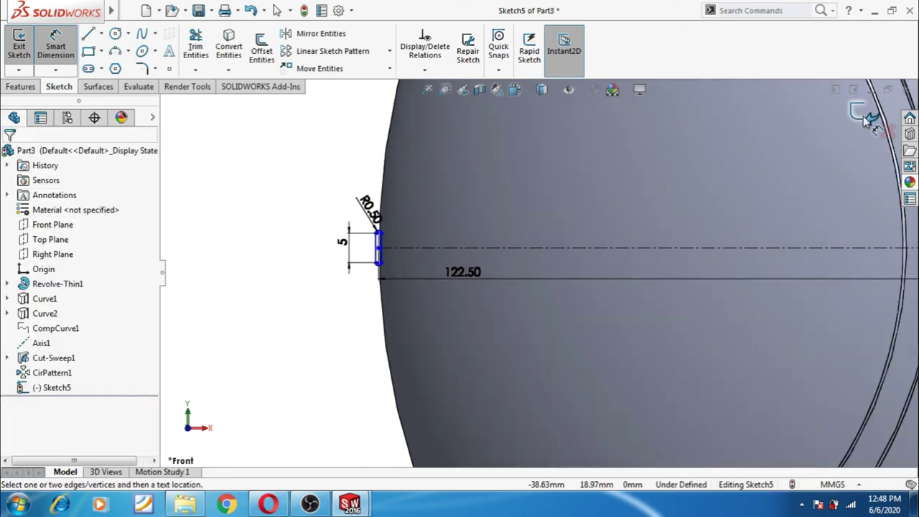
{"action": "scroll", "coordinate": [679, 300], "scroll_direction": "up", "scroll_amount": 2}
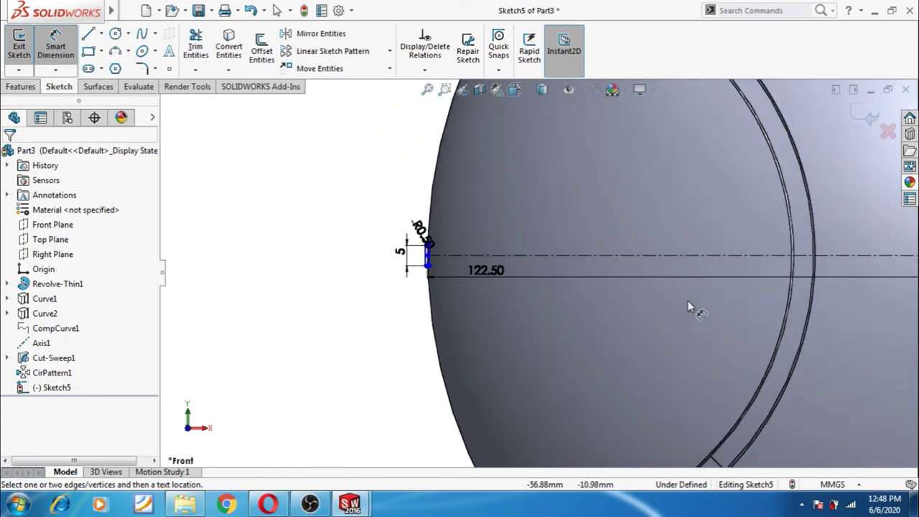
{"action": "scroll", "coordinate": [888, 254], "scroll_direction": "up", "scroll_amount": 2}
{"action": "middle_click_drag", "start_coordinate": [880, 263], "coordinate": [809, 269], "text": "ctrl"}
{"action": "scroll", "coordinate": [809, 270], "scroll_direction": "down", "scroll_amount": 2}
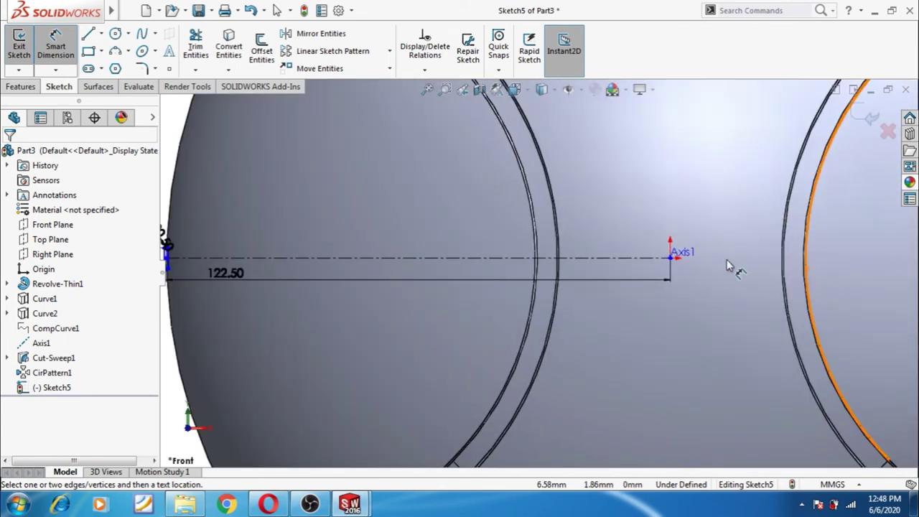
Draw a vertical construction centerline up from the Axis1 end point
{"action": "left_click", "coordinate": [102, 34]}
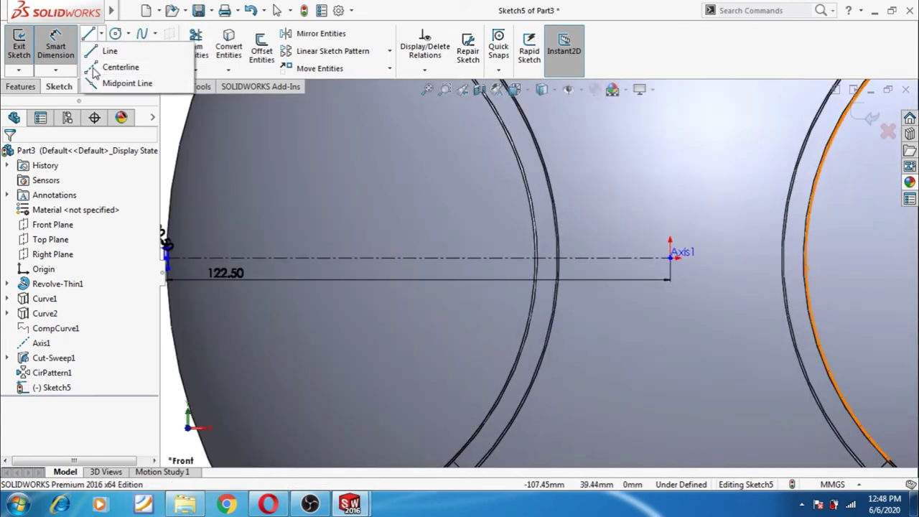
{"action": "left_click", "coordinate": [118, 67]}
{"action": "left_click", "coordinate": [670, 257]}
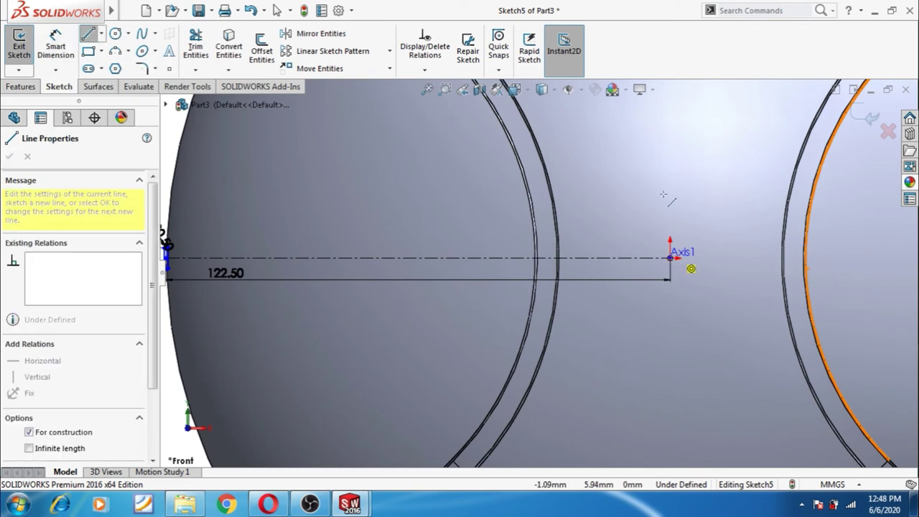
{"action": "left_click", "coordinate": [670, 171]}
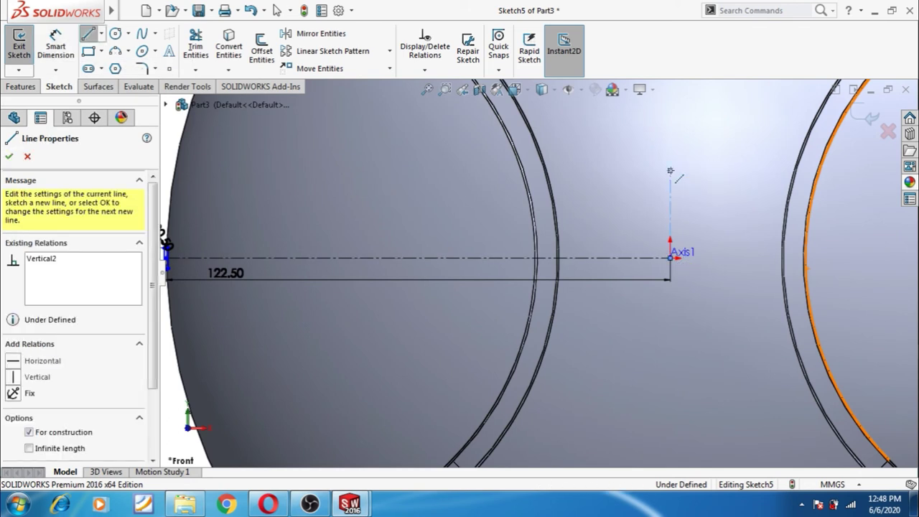
{"action": "key", "text": "Escape"}
{"action": "scroll", "coordinate": [632, 384], "scroll_direction": "up", "scroll_amount": 2}
{"action": "scroll", "coordinate": [632, 377], "scroll_direction": "up", "scroll_amount": 1}
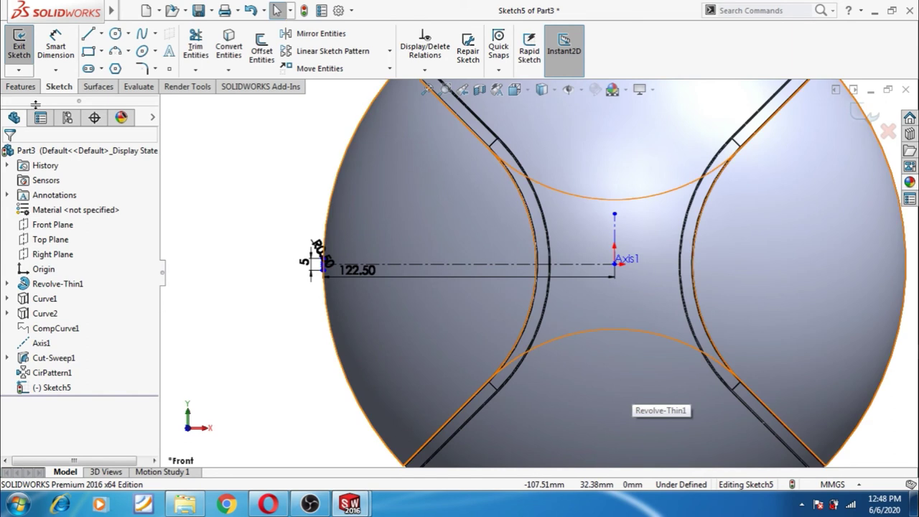
Revolve-cut the slot 360° about the vertical centerline to groove the equator
{"action": "left_click", "coordinate": [18, 89]}
{"action": "left_click", "coordinate": [271, 63]}
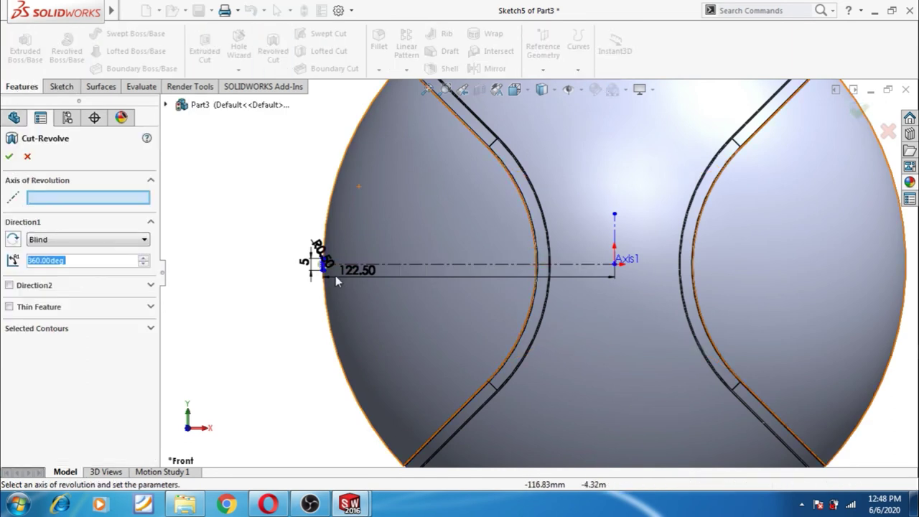
{"action": "left_click", "coordinate": [615, 234]}
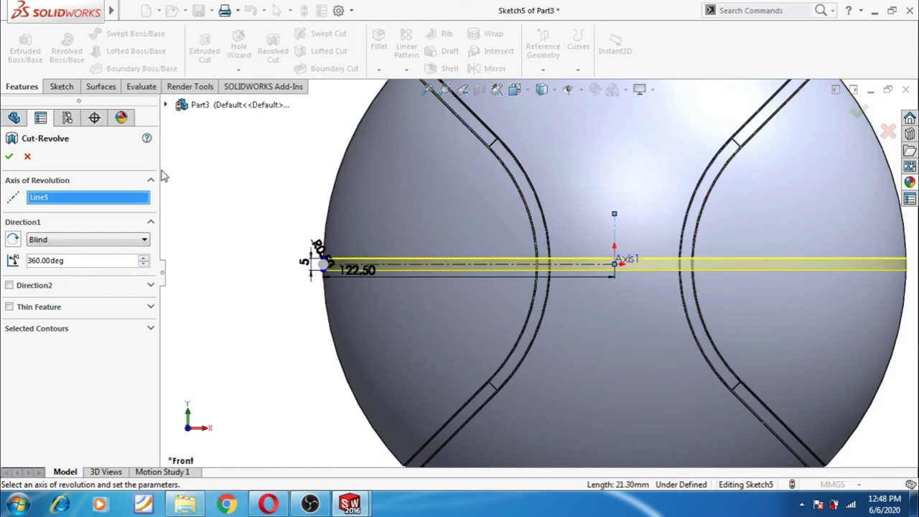
{"action": "left_click", "coordinate": [9, 156]}
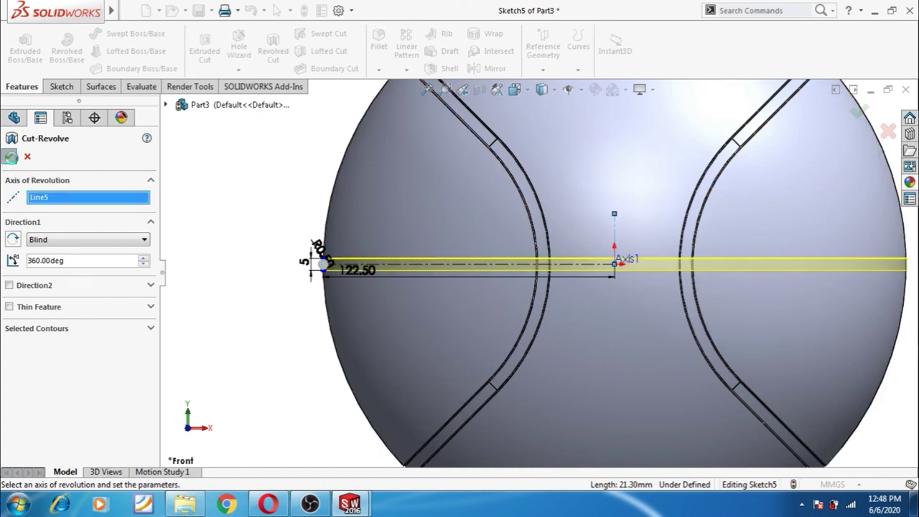
{"action": "key", "text": "f"}
{"action": "mouse_move", "coordinate": [277, 323]}
{"action": "middle_mouse_down"}
{"action": "mouse_move", "coordinate": [402, 361]}
{"action": "mouse_move", "coordinate": [283, 308]}
{"action": "mouse_move", "coordinate": [275, 342]}
{"action": "middle_mouse_up"}
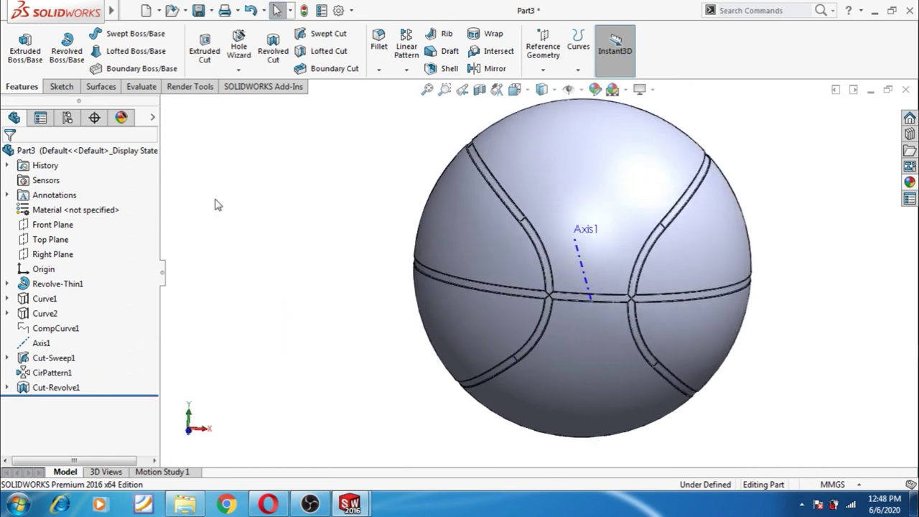
Circular-pattern Cut-Revolve1 about Axis1 as 2 instances at 90°
{"action": "left_click", "coordinate": [407, 70]}
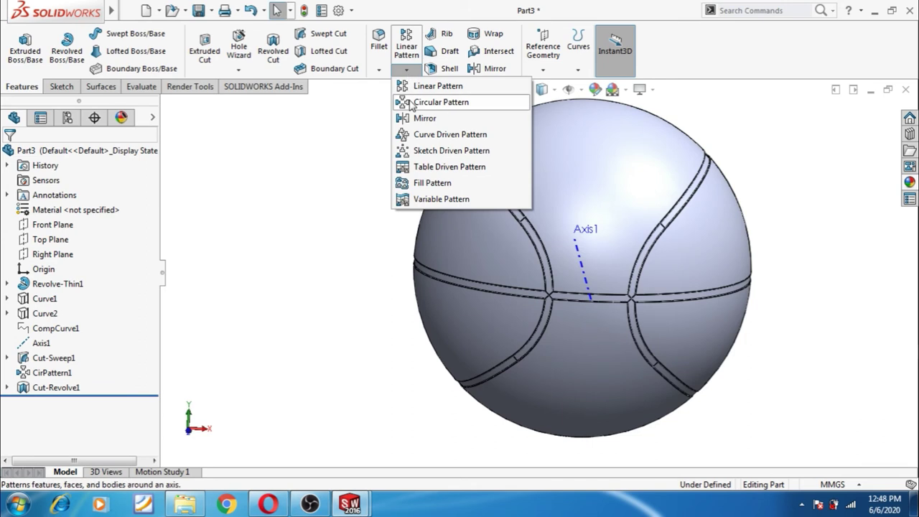
{"action": "left_click", "coordinate": [411, 104]}
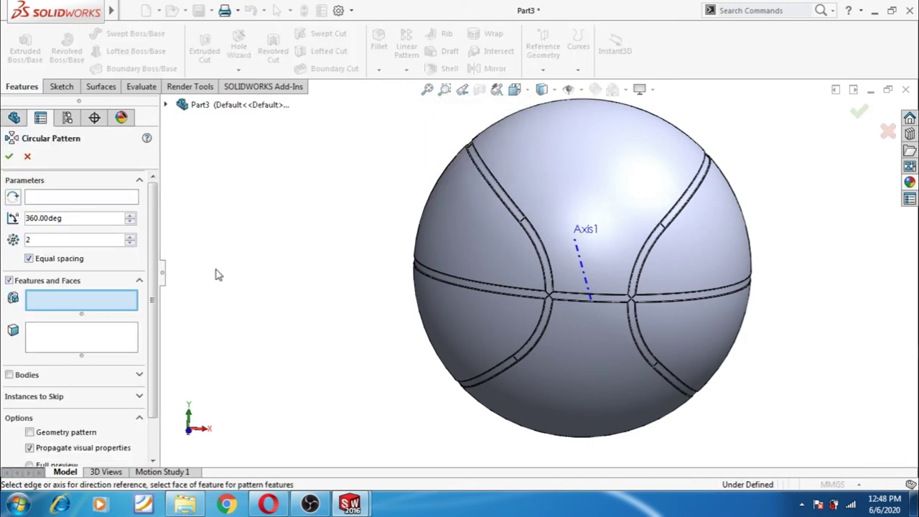
{"action": "left_click", "coordinate": [165, 104]}
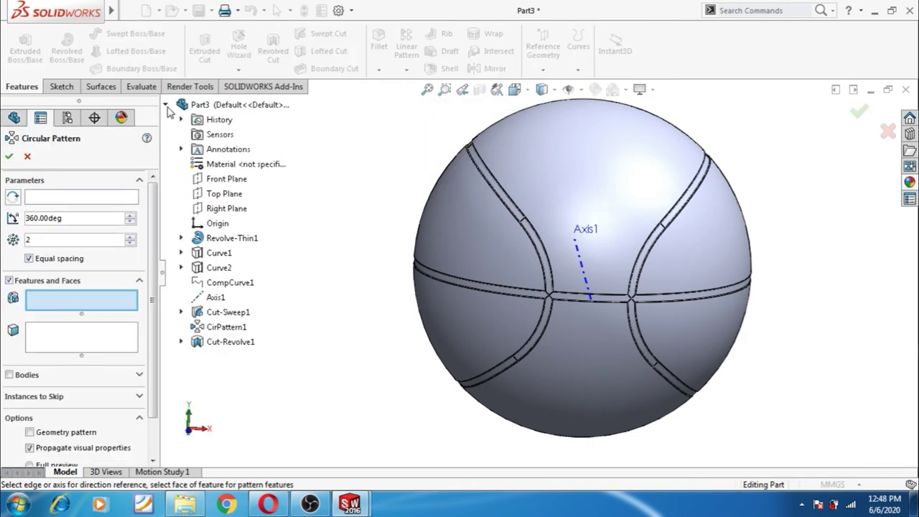
{"action": "left_click", "coordinate": [213, 342]}
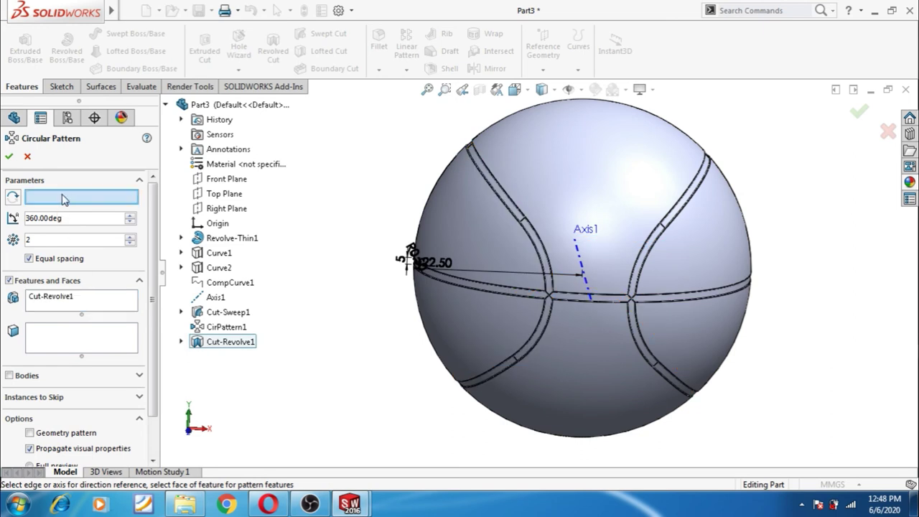
{"action": "left_click", "coordinate": [583, 269]}
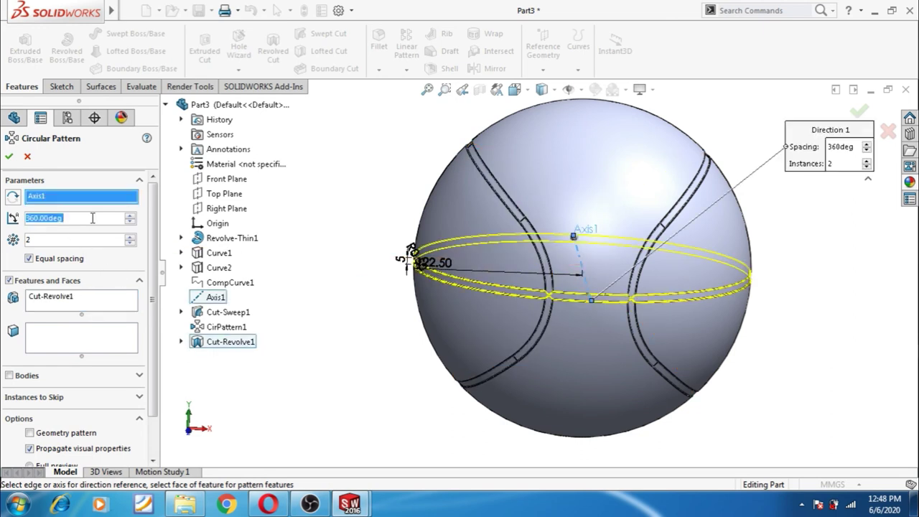
{"action": "type", "text": "90"}
{"action": "key", "text": "Return"}
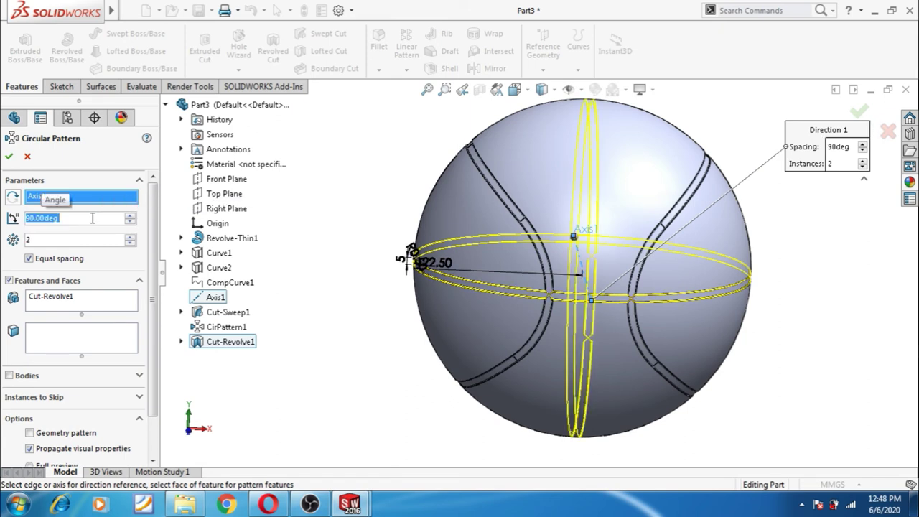
{"action": "left_click", "coordinate": [8, 158]}
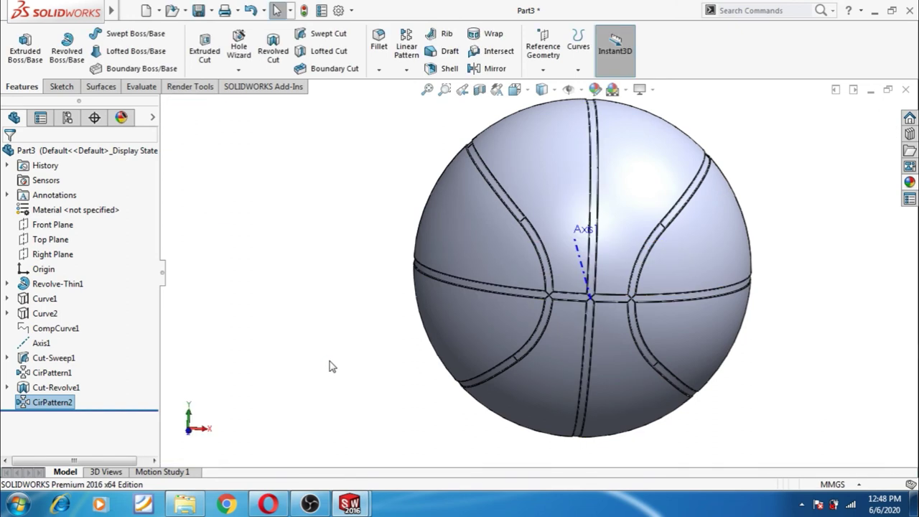
Hide Axis1 from the model view
{"action": "mouse_move", "coordinate": [334, 356]}
{"action": "middle_mouse_down"}
{"action": "mouse_move", "coordinate": [457, 405]}
{"action": "mouse_move", "coordinate": [371, 356]}
{"action": "mouse_move", "coordinate": [299, 352]}
{"action": "mouse_move", "coordinate": [269, 375]}
{"action": "mouse_move", "coordinate": [237, 373]}
{"action": "middle_mouse_up"}
{"action": "left_click", "coordinate": [40, 343]}
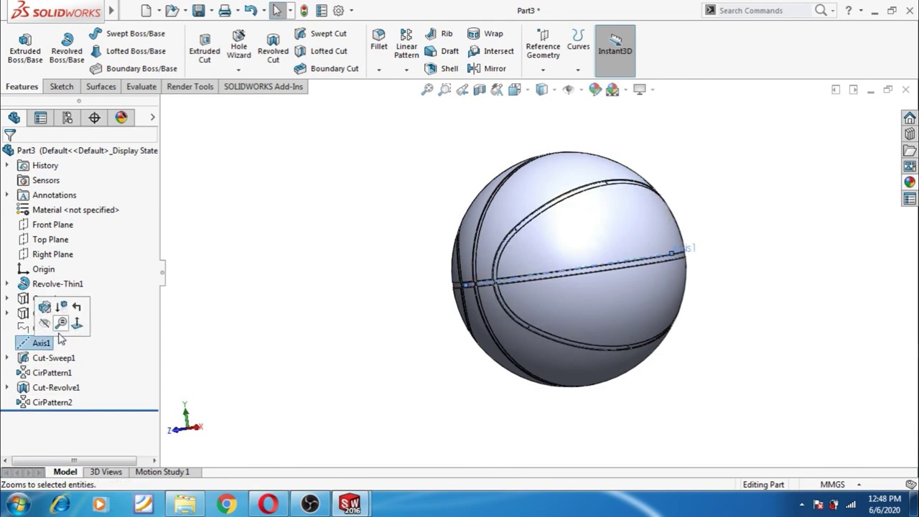
{"action": "left_click", "coordinate": [44, 324]}
{"action": "mouse_move", "coordinate": [378, 324]}
{"action": "middle_mouse_down"}
{"action": "mouse_move", "coordinate": [359, 330]}
{"action": "mouse_move", "coordinate": [381, 328]}
{"action": "mouse_move", "coordinate": [293, 303]}
{"action": "mouse_move", "coordinate": [279, 314]}
{"action": "mouse_move", "coordinate": [300, 320]}
{"action": "middle_mouse_up"}
Create Plane1 offset 190 mm from the Right Plane and face it head-on
{"action": "left_click", "coordinate": [52, 254]}
{"action": "middle_click_drag", "start_coordinate": [266, 268], "coordinate": [296, 286]}
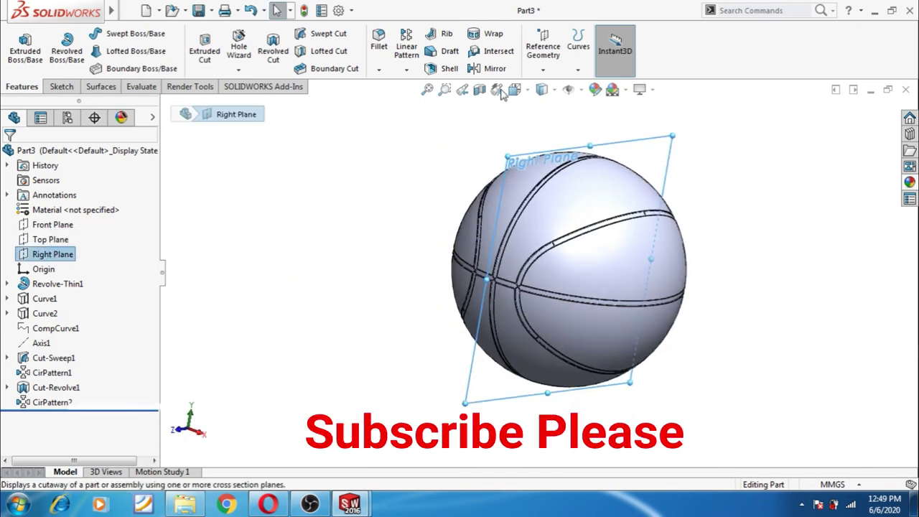
{"action": "left_click", "coordinate": [542, 69]}
{"action": "left_click", "coordinate": [550, 88]}
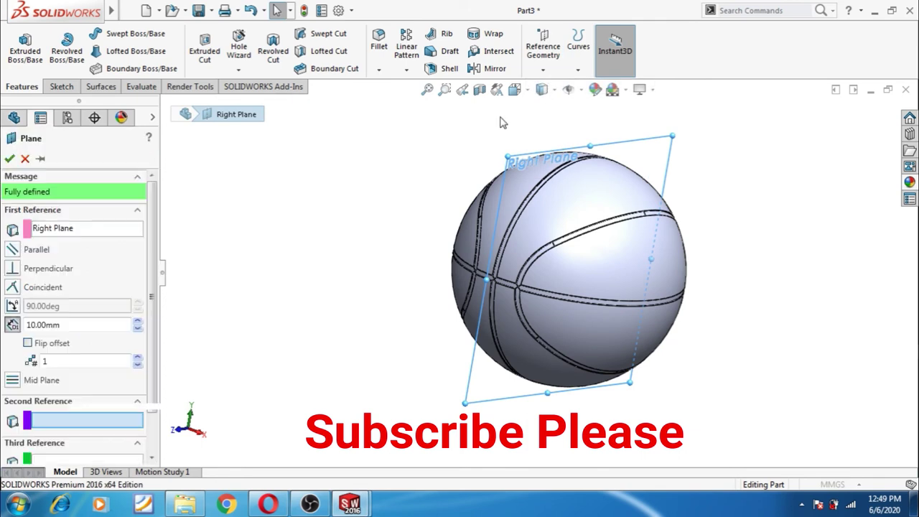
{"action": "type", "text": "80"}
{"action": "key", "text": "Return"}
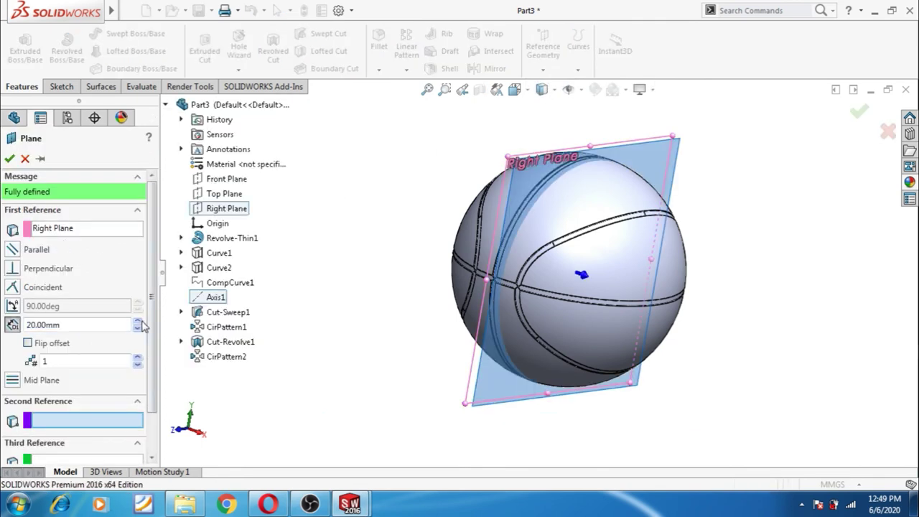
{"action": "left_click", "coordinate": [137, 322]}
{"action": "left_click", "coordinate": [137, 322]}
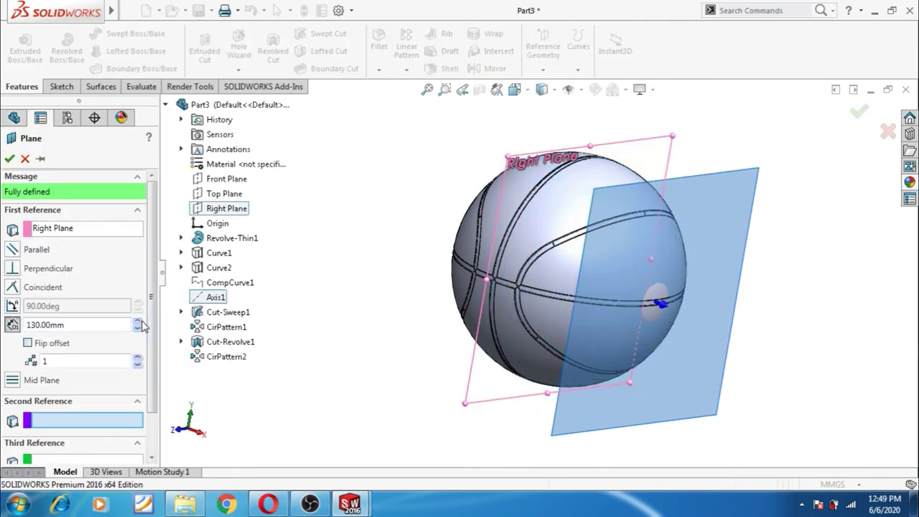
{"action": "left_click", "coordinate": [137, 321]}
{"action": "left_click", "coordinate": [137, 321]}
{"action": "left_click", "coordinate": [138, 322]}
{"action": "left_click", "coordinate": [139, 322]}
{"action": "left_click", "coordinate": [139, 322]}
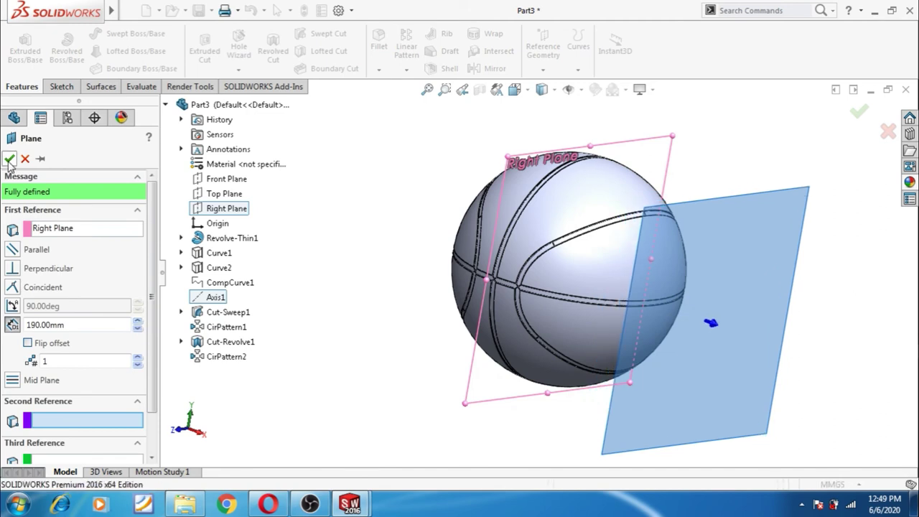
{"action": "left_click", "coordinate": [9, 159]}
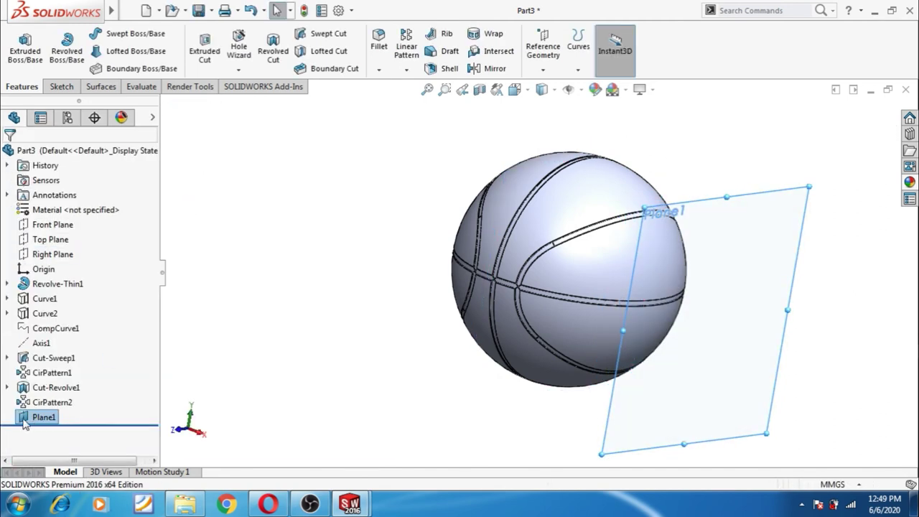
{"action": "left_click", "coordinate": [38, 422]}
Start a new sketch on Plane1, viewed normal to the plane
{"action": "left_click", "coordinate": [75, 399]}
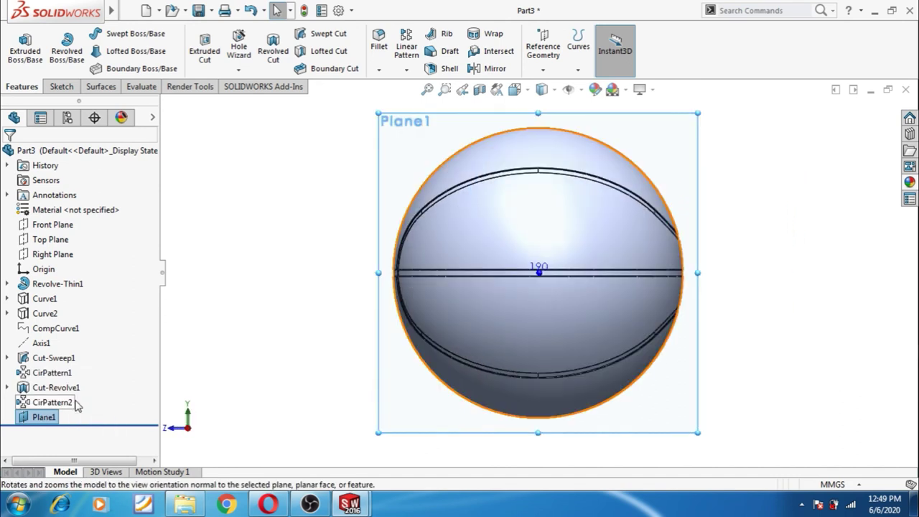
{"action": "left_click", "coordinate": [36, 418]}
{"action": "left_click", "coordinate": [73, 388]}
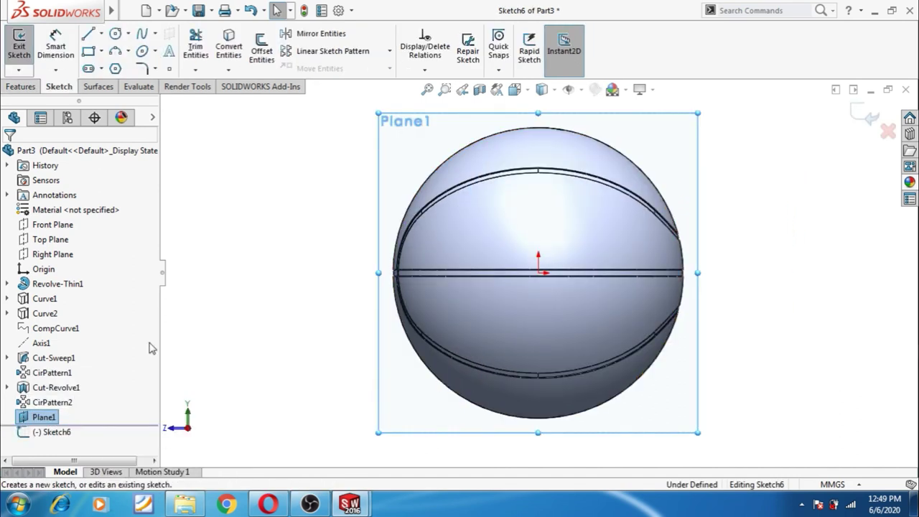
{"action": "scroll", "coordinate": [590, 257], "scroll_direction": "down", "scroll_amount": 3}
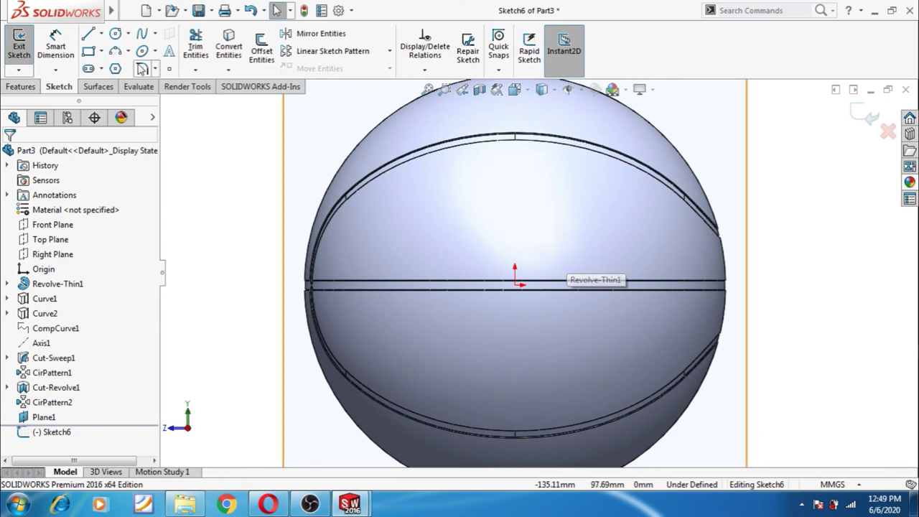
Draw a horizontal construction centerline across the ball just above its middle
{"action": "left_click", "coordinate": [101, 34]}
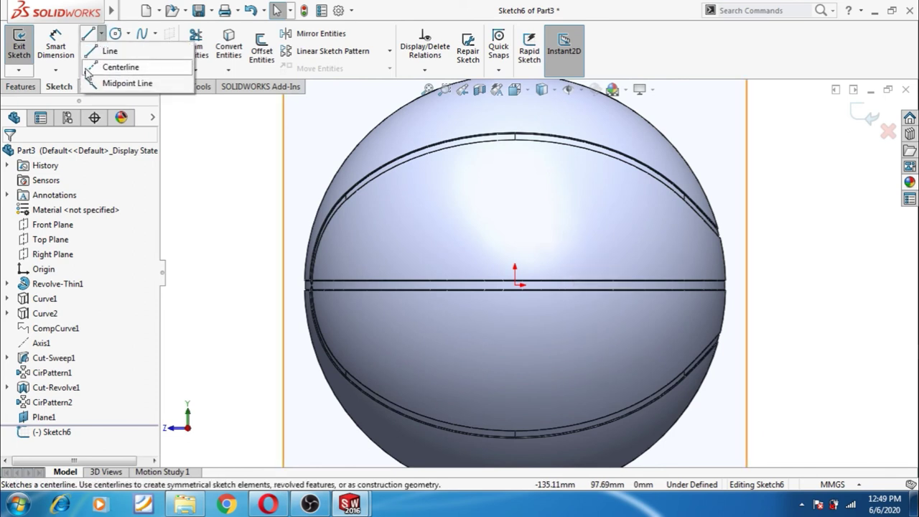
{"action": "left_click", "coordinate": [115, 67]}
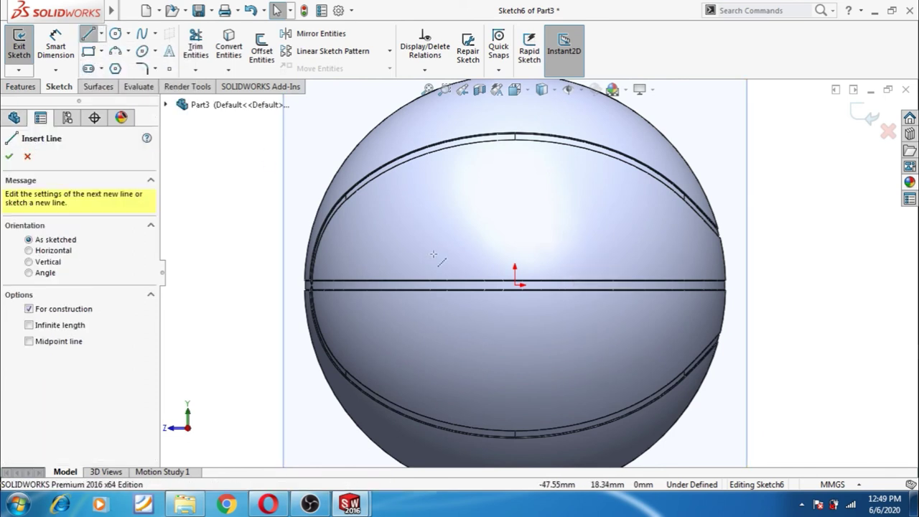
{"action": "left_click", "coordinate": [379, 268]}
{"action": "left_click", "coordinate": [667, 267]}
{"action": "key", "text": "Escape"}
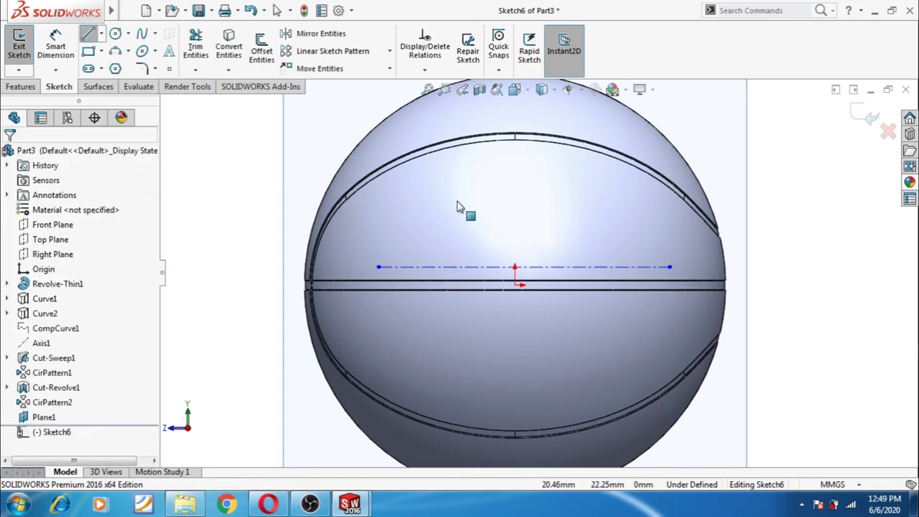
{"action": "left_click", "coordinate": [169, 51]}
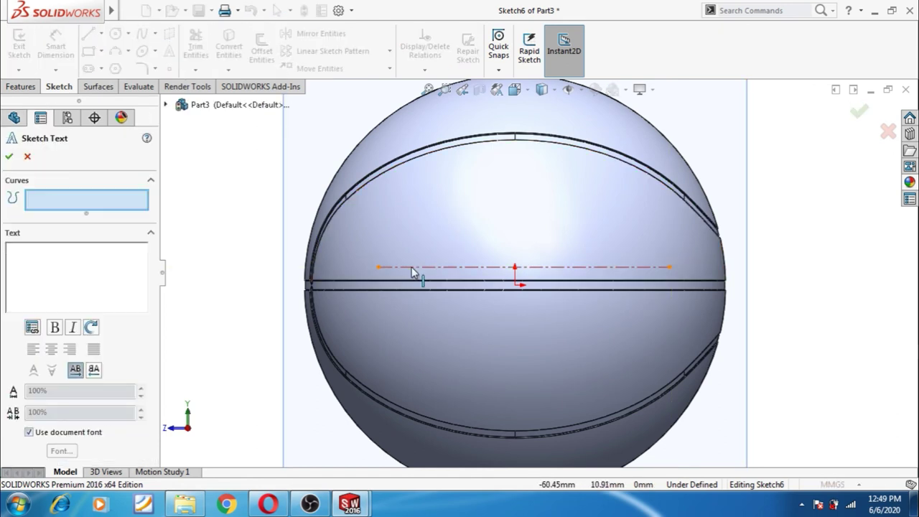
Place 'Baseket Ball' along the centerline in bold Century Gothic at 48 points
{"action": "left_click", "coordinate": [414, 267]}
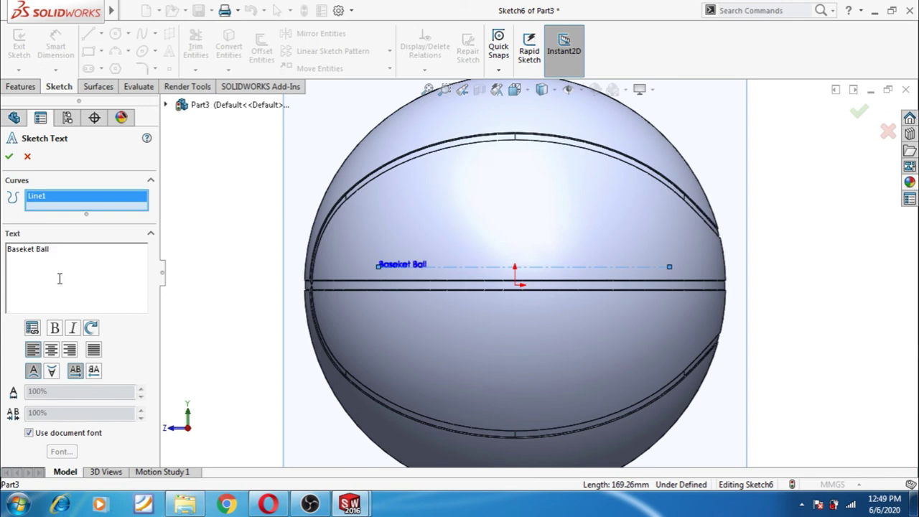
{"action": "left_click", "coordinate": [58, 278]}
{"action": "type", "text": "Baseket Ball"}
{"action": "left_click", "coordinate": [28, 434]}
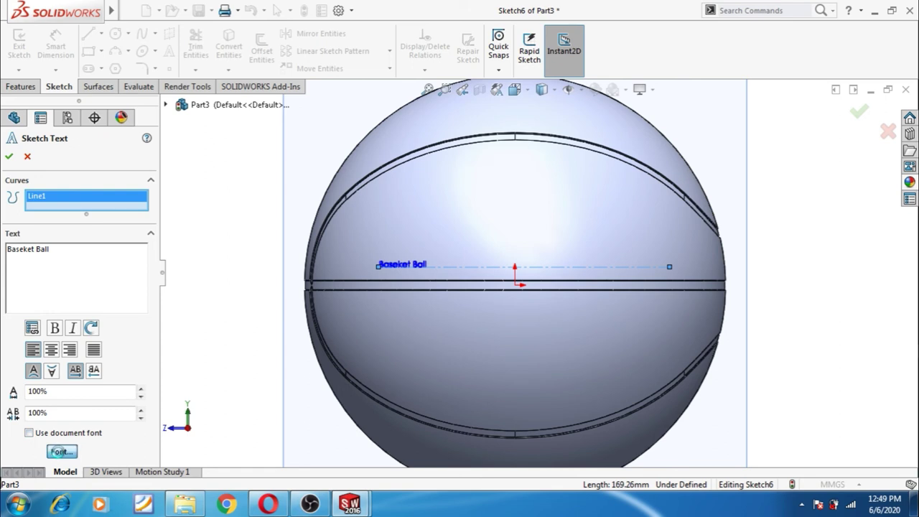
{"action": "left_click", "coordinate": [60, 451]}
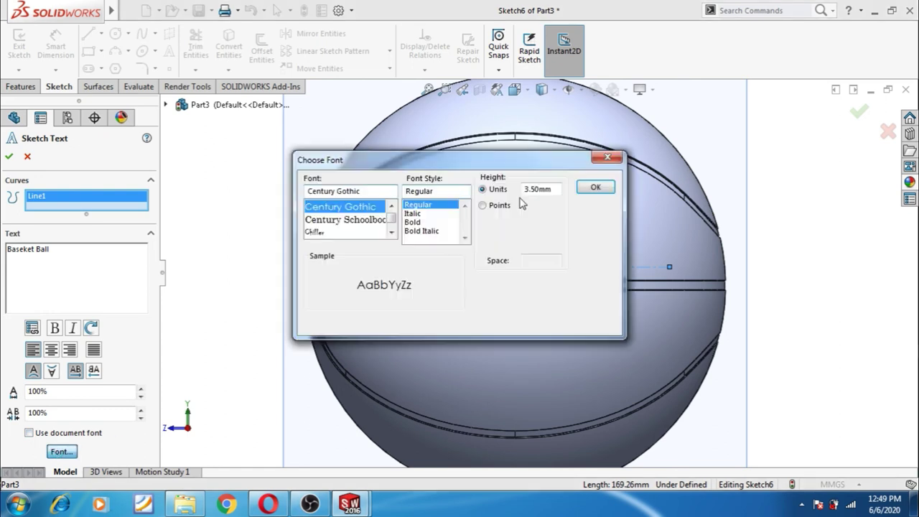
{"action": "left_click", "coordinate": [423, 222]}
{"action": "left_click", "coordinate": [484, 206]}
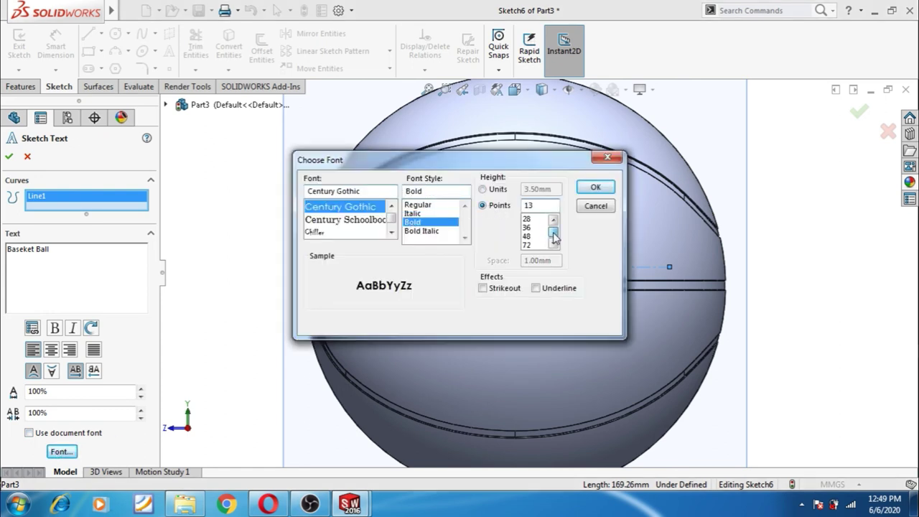
{"action": "left_click", "coordinate": [590, 192]}
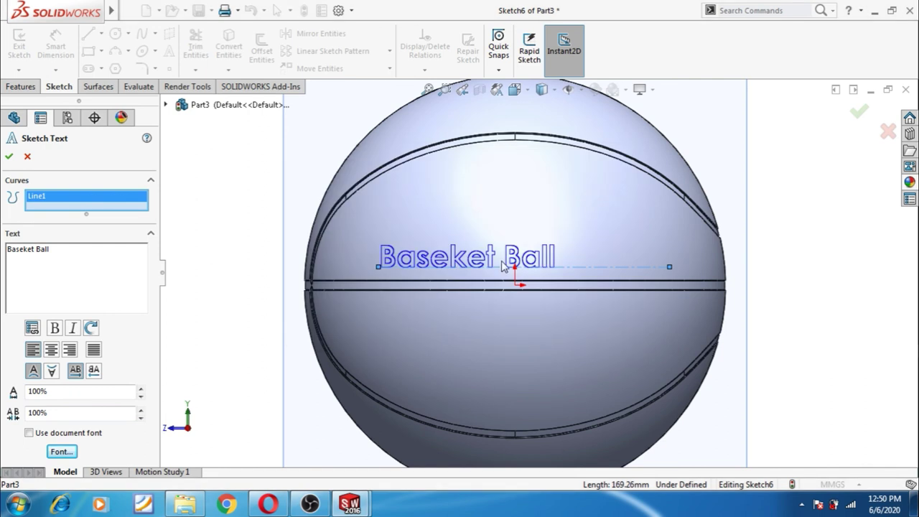
{"action": "left_click", "coordinate": [61, 452]}
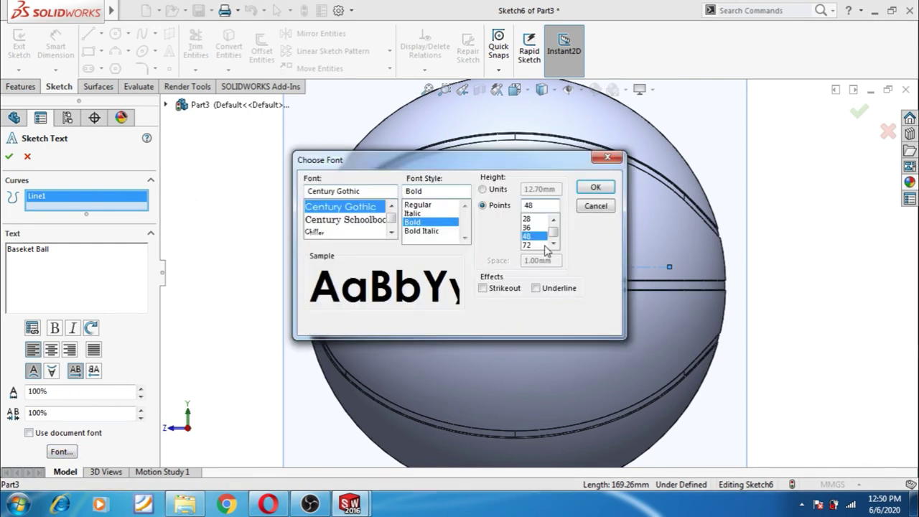
{"action": "left_click", "coordinate": [595, 188]}
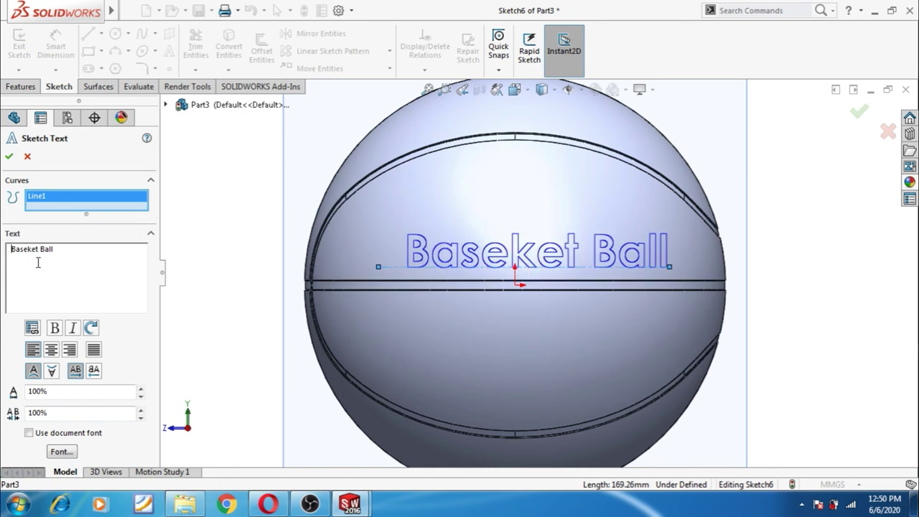
{"action": "key", "text": "BackSpace"}
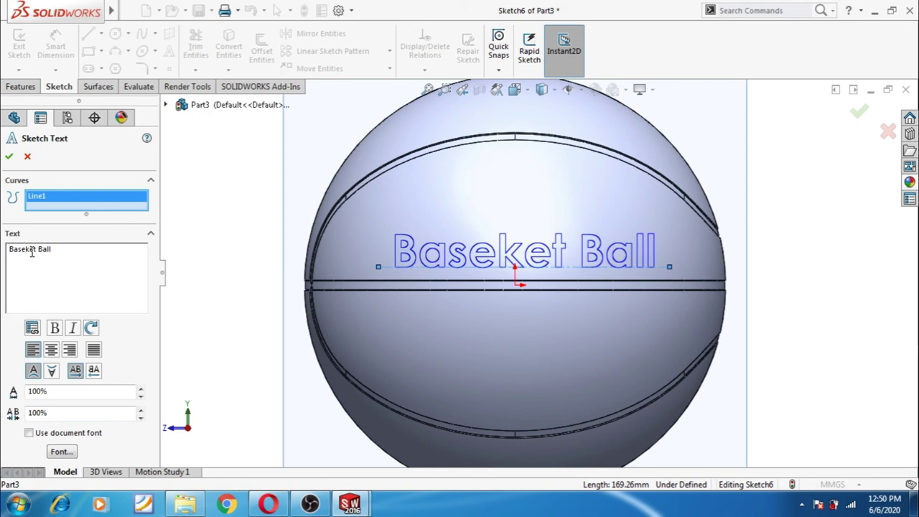
{"action": "left_click", "coordinate": [9, 156]}
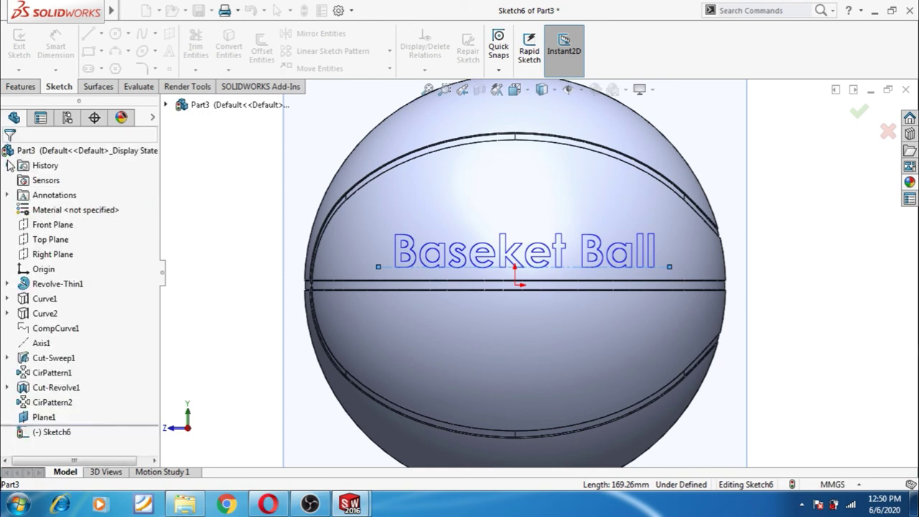
Create Split Line1 by projecting the text sketch onto the ball's face
{"action": "left_click", "coordinate": [859, 117]}
{"action": "left_click", "coordinate": [579, 69]}
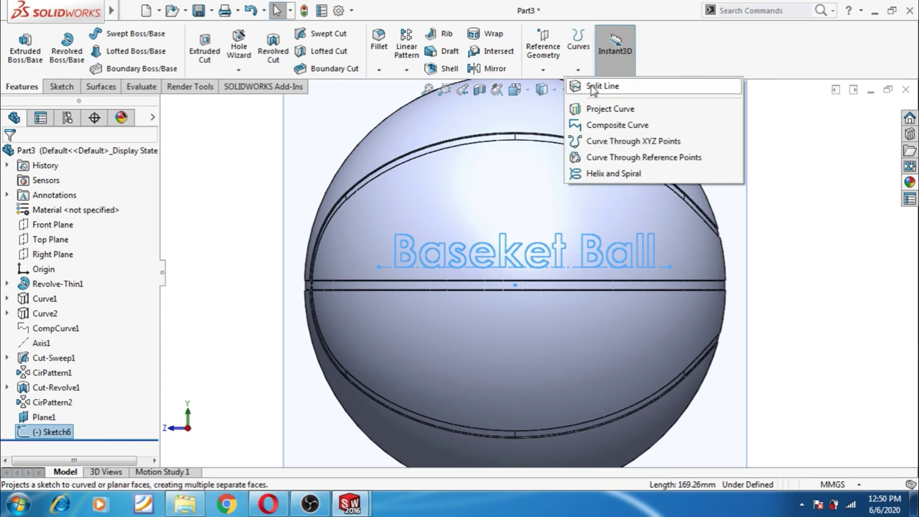
{"action": "left_click", "coordinate": [592, 86]}
{"action": "left_click", "coordinate": [493, 206]}
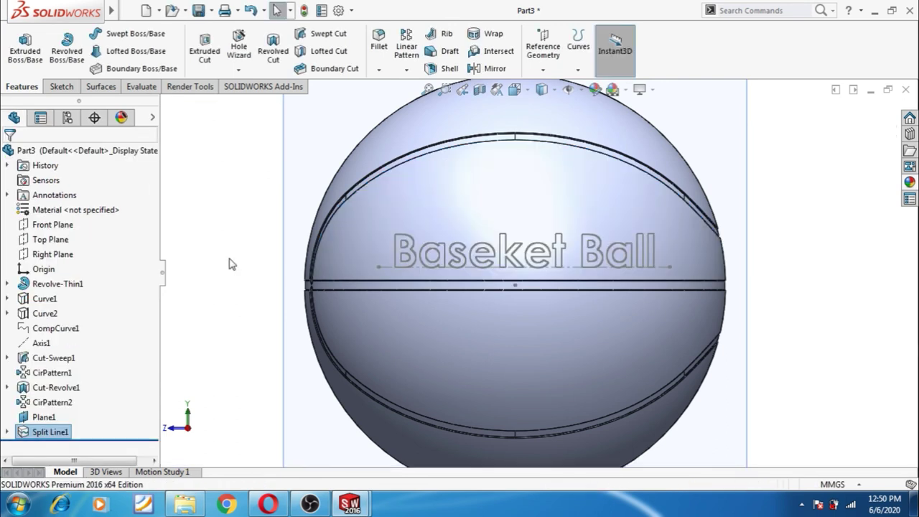
{"action": "mouse_move", "coordinate": [256, 270]}
{"action": "middle_mouse_down"}
{"action": "mouse_move", "coordinate": [346, 329]}
{"action": "mouse_move", "coordinate": [343, 311]}
{"action": "middle_mouse_up"}
Select the groove features Cut-Sweep1, Cut-Revolve1, CirPattern2 and CirPattern1
{"action": "scroll", "coordinate": [519, 287], "scroll_direction": "down", "scroll_amount": 3}
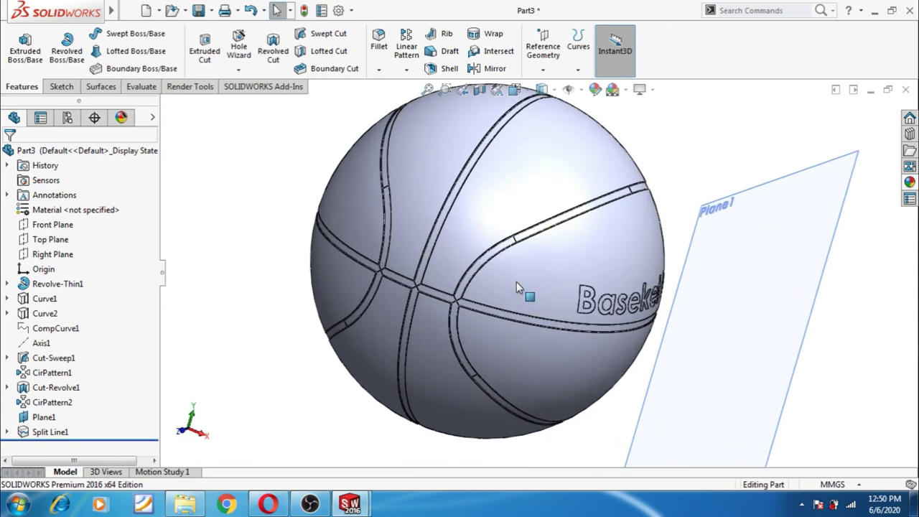
{"action": "left_click", "coordinate": [52, 357]}
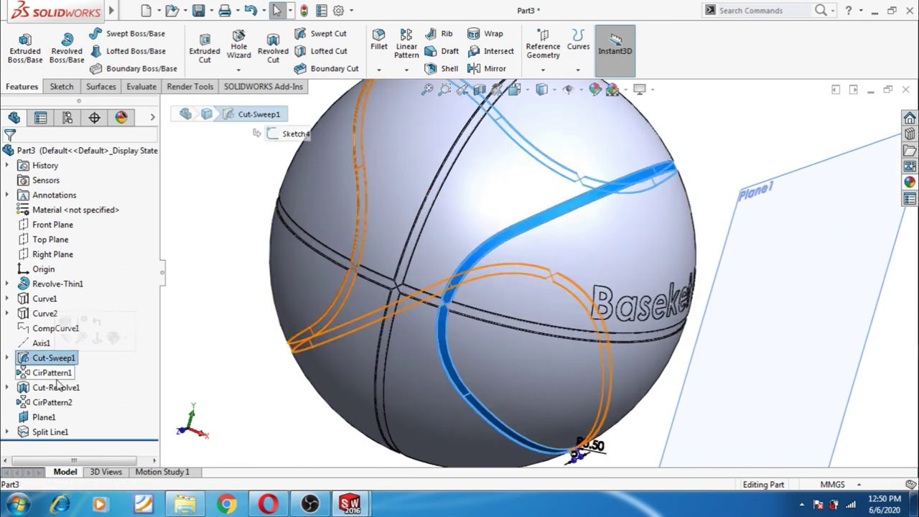
{"action": "left_click", "coordinate": [54, 388], "text": "ctrl"}
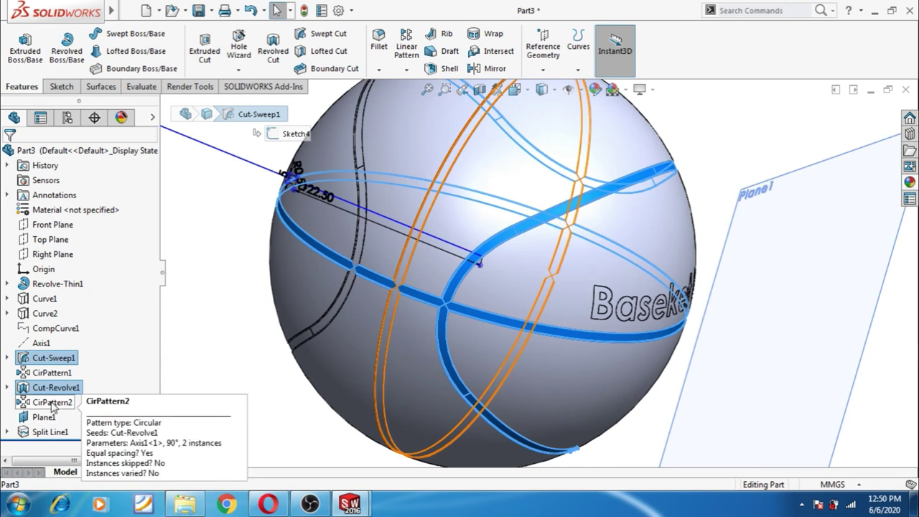
{"action": "left_click", "coordinate": [52, 403], "text": "ctrl"}
{"action": "left_click", "coordinate": [52, 373], "text": "ctrl"}
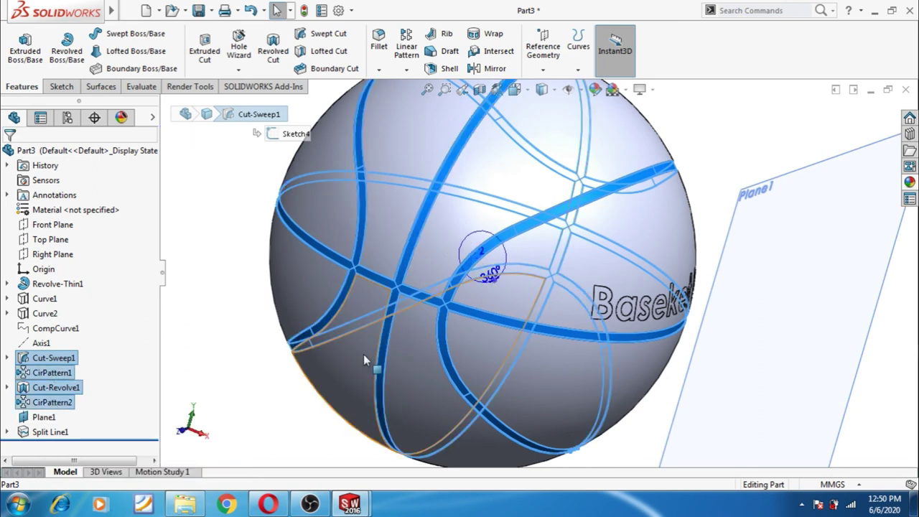
{"action": "scroll", "coordinate": [363, 354], "scroll_direction": "up", "scroll_amount": 2}
Apply black high gloss plastic to the selected seam grooves
{"action": "left_click", "coordinate": [910, 182]}
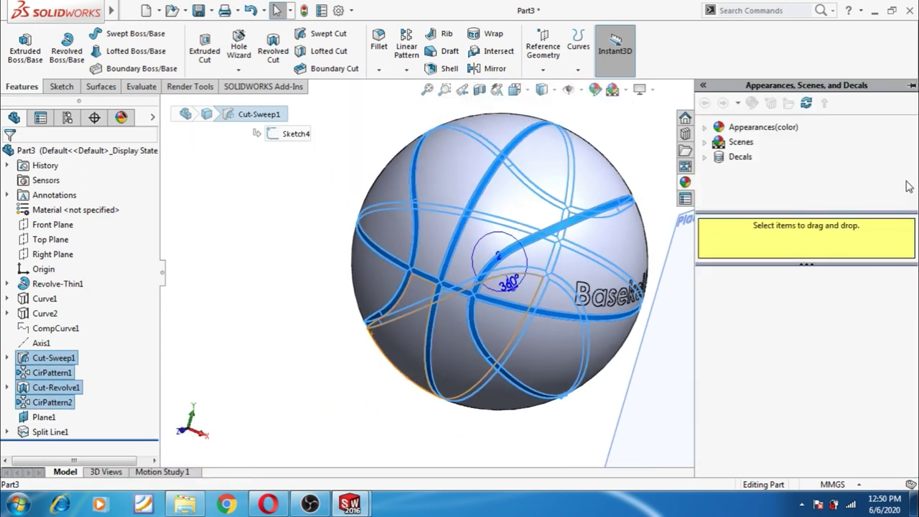
{"action": "double_click", "coordinate": [716, 133]}
{"action": "left_click", "coordinate": [717, 142]}
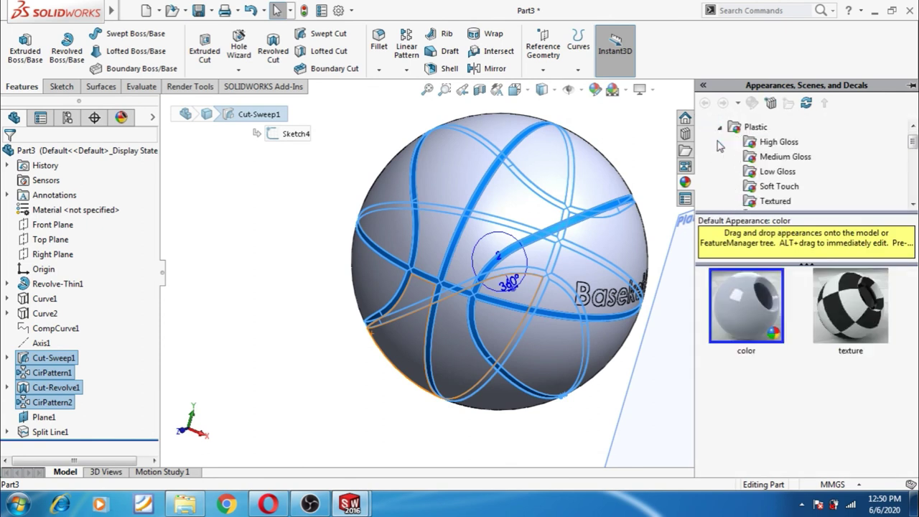
{"action": "left_click", "coordinate": [773, 147]}
{"action": "scroll", "coordinate": [846, 373], "scroll_direction": "down", "scroll_amount": 2}
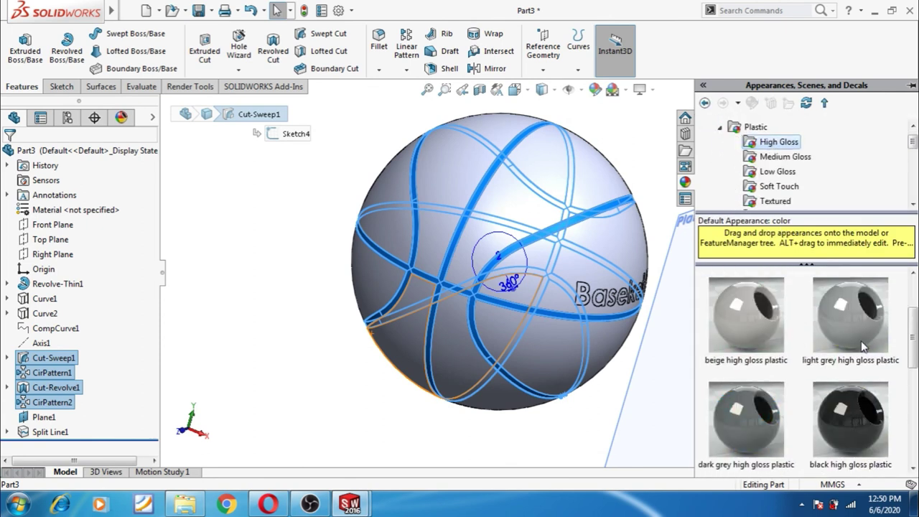
{"action": "double_click", "coordinate": [864, 405]}
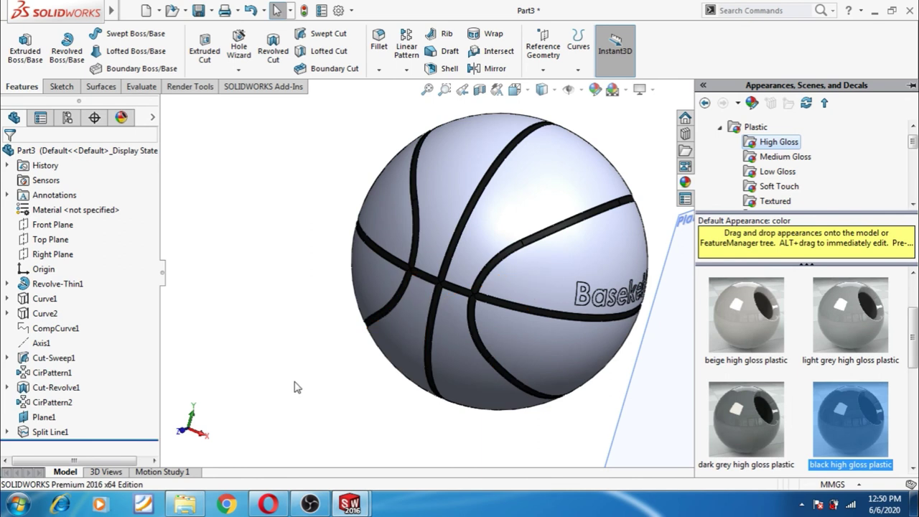
{"action": "middle_click_drag", "start_coordinate": [290, 369], "coordinate": [236, 308]}
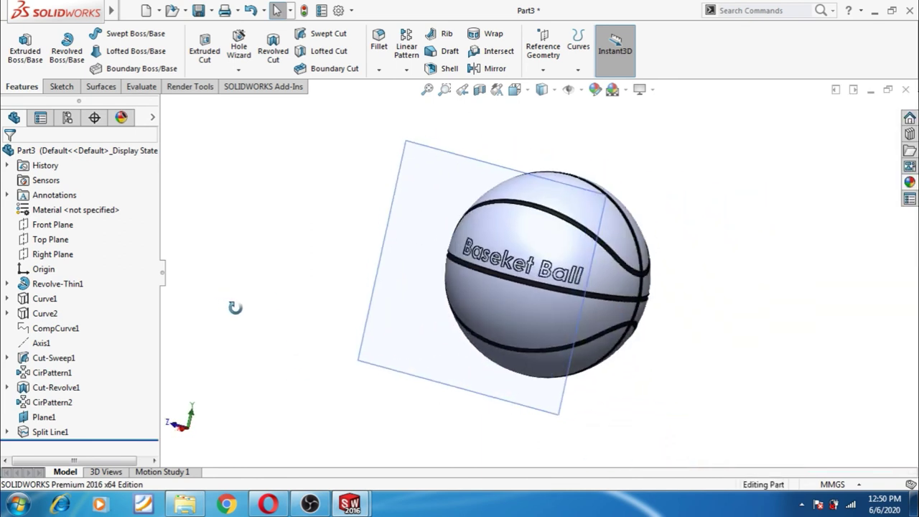
Start an appearance edit with an empty selection and the face filter on
{"action": "scroll", "coordinate": [529, 283], "scroll_direction": "down", "scroll_amount": 3}
{"action": "scroll", "coordinate": [585, 287], "scroll_direction": "down", "scroll_amount": 4}
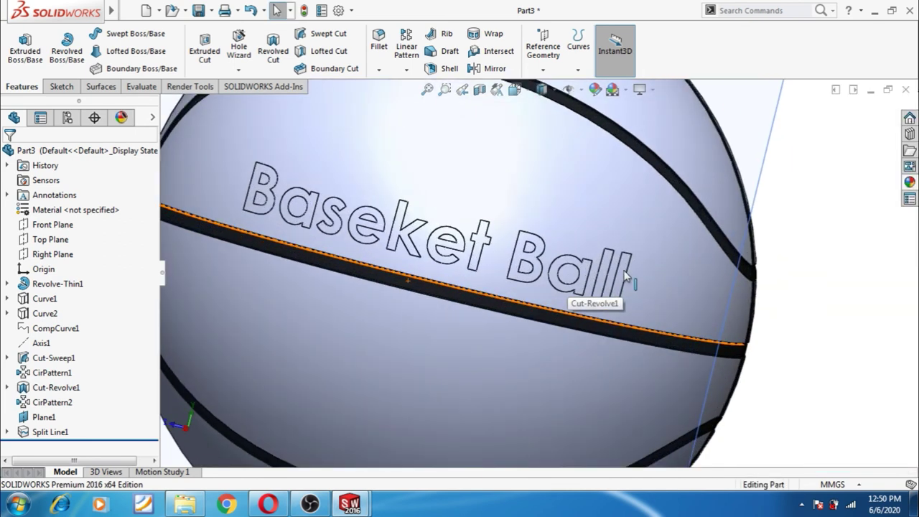
{"action": "left_click", "coordinate": [595, 89]}
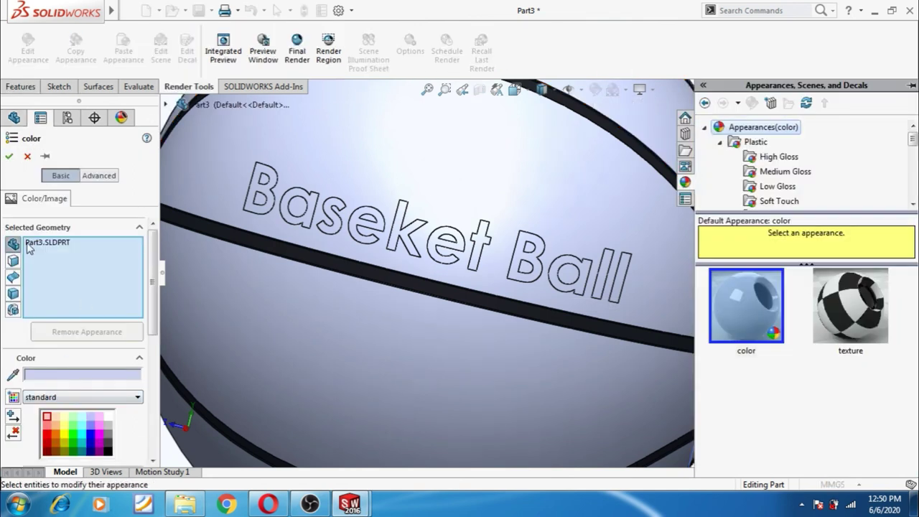
{"action": "right_click", "coordinate": [28, 248]}
{"action": "left_click", "coordinate": [65, 253]}
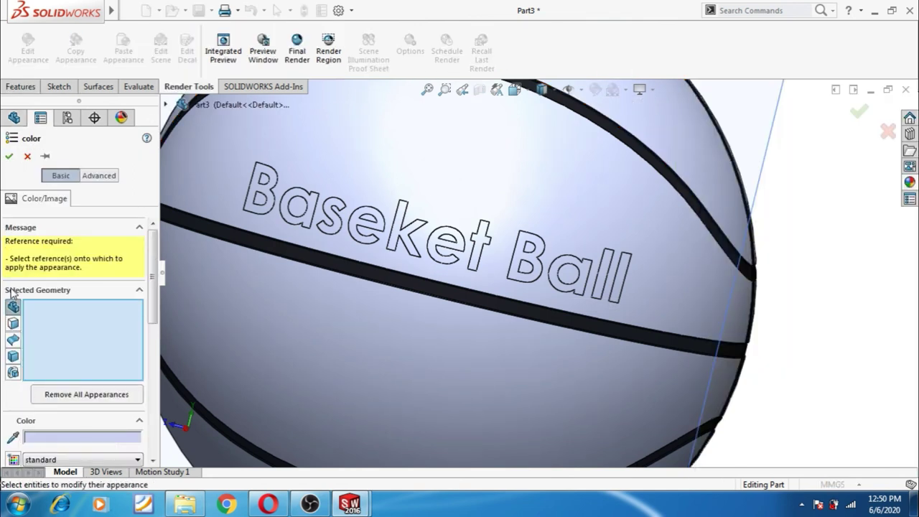
{"action": "left_click", "coordinate": [12, 324]}
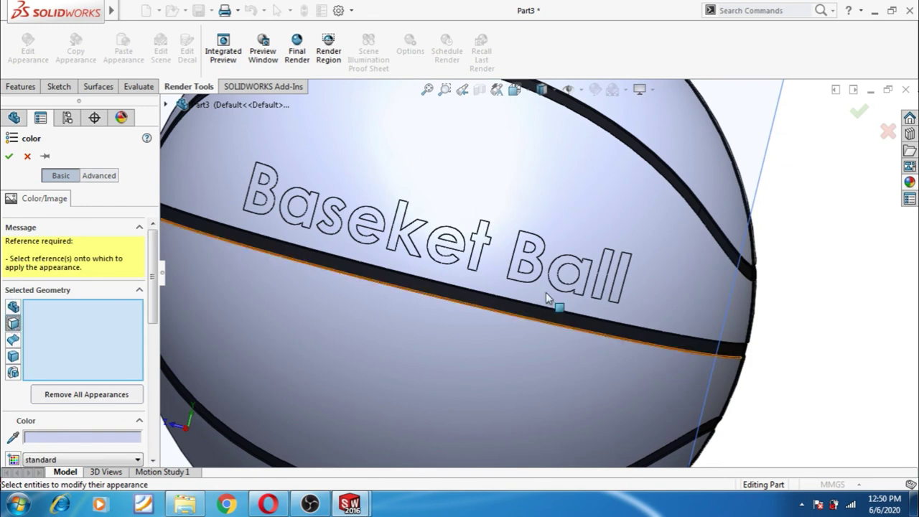
Select every letter face of 'Baseket Ball' on the ball
{"action": "left_click", "coordinate": [622, 284]}
{"action": "left_click", "coordinate": [603, 282]}
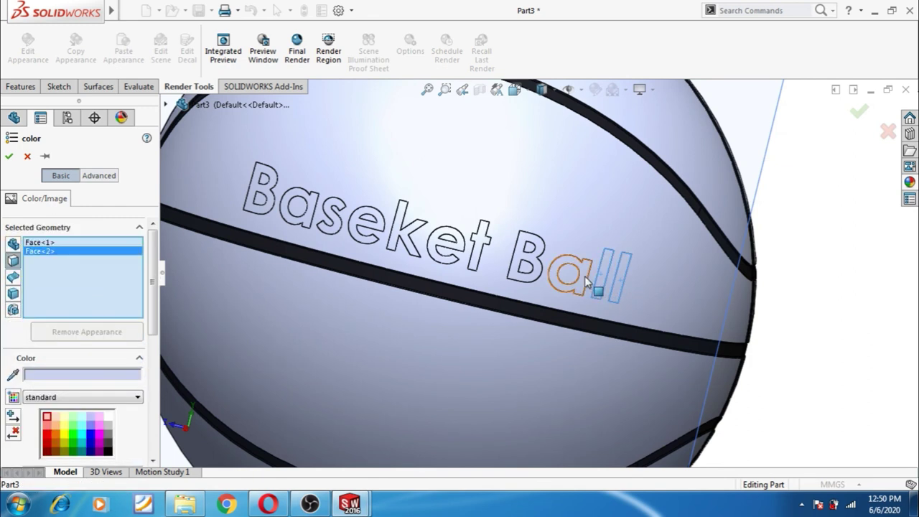
{"action": "left_click", "coordinate": [570, 277]}
{"action": "left_click", "coordinate": [535, 272]}
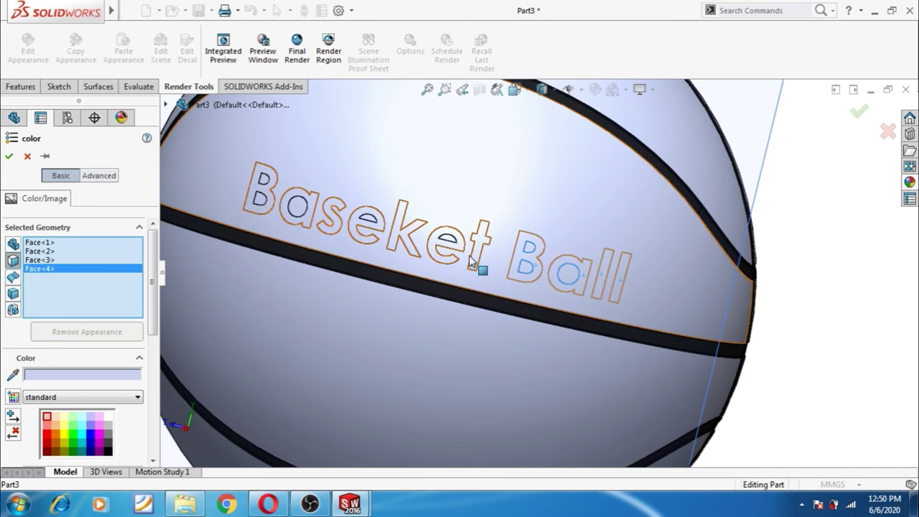
{"action": "left_click", "coordinate": [475, 256]}
{"action": "left_click", "coordinate": [434, 246]}
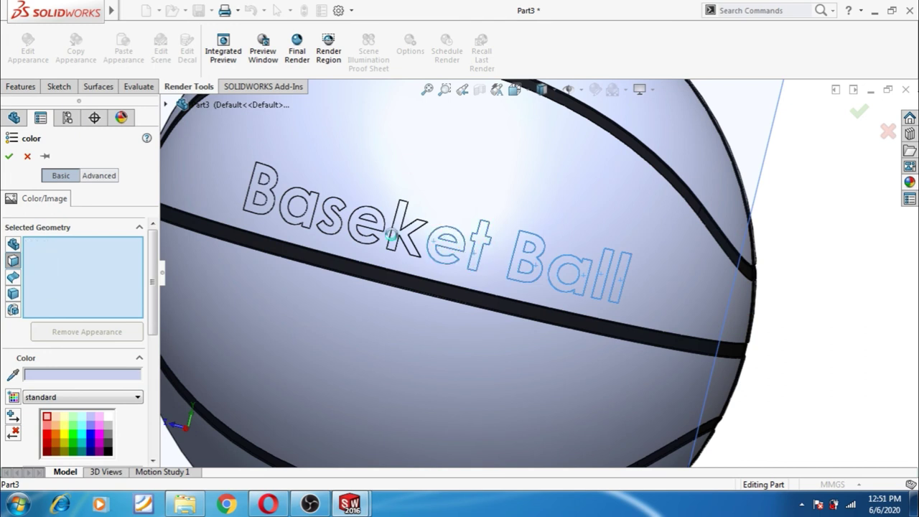
{"action": "left_click", "coordinate": [400, 242]}
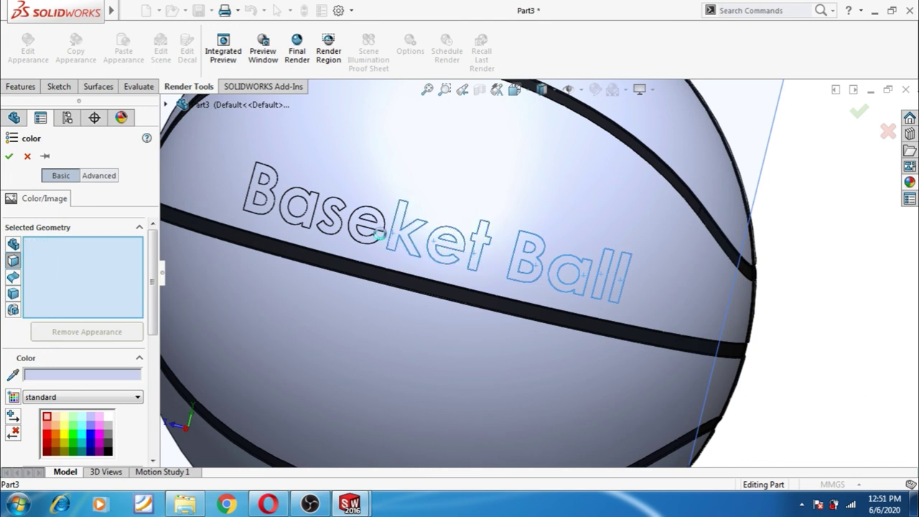
{"action": "left_click", "coordinate": [367, 230]}
{"action": "left_click", "coordinate": [338, 221]}
{"action": "left_click", "coordinate": [311, 218]}
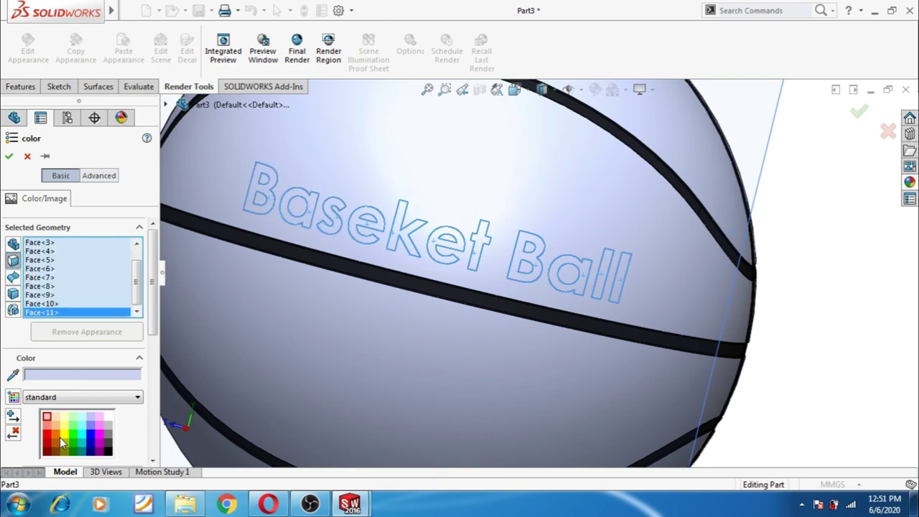
Colour the selected letters blue and confirm
{"action": "left_click", "coordinate": [56, 435]}
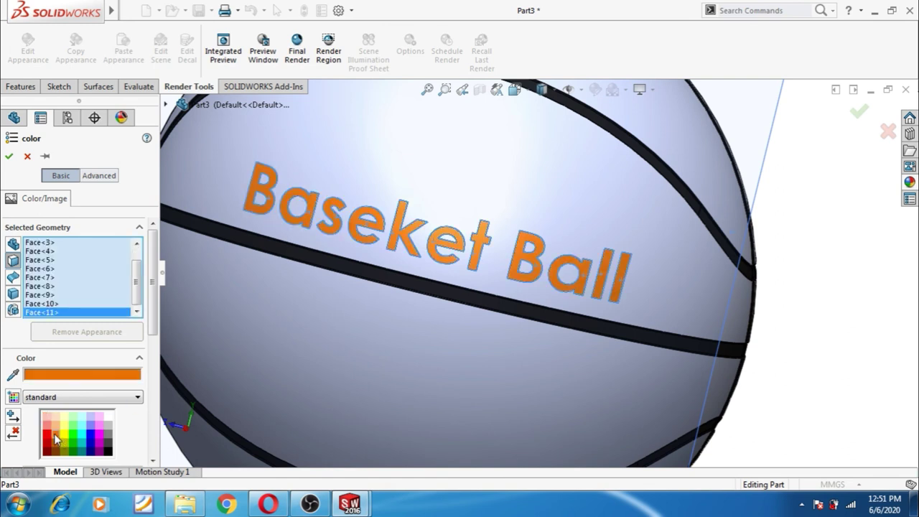
{"action": "left_click", "coordinate": [90, 439]}
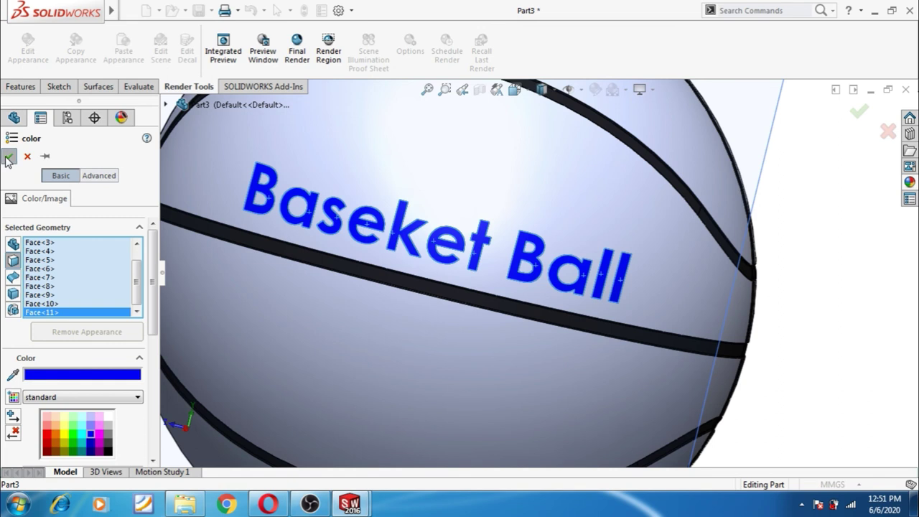
{"action": "left_click", "coordinate": [7, 158]}
{"action": "key", "text": "f"}
{"action": "mouse_move", "coordinate": [375, 277]}
{"action": "middle_mouse_down"}
{"action": "mouse_move", "coordinate": [300, 246]}
{"action": "mouse_move", "coordinate": [312, 287]}
{"action": "mouse_move", "coordinate": [306, 322]}
{"action": "middle_mouse_up"}
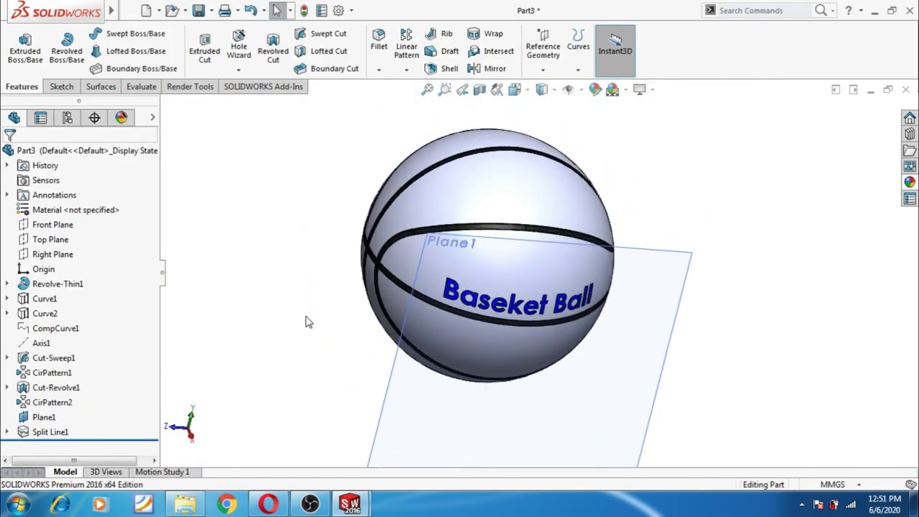
Select the Revolve-Thin1 ball body and browse the high-gloss plastic appearances
{"action": "scroll", "coordinate": [517, 305], "scroll_direction": "down", "scroll_amount": 3}
{"action": "scroll", "coordinate": [514, 295], "scroll_direction": "up", "scroll_amount": 2}
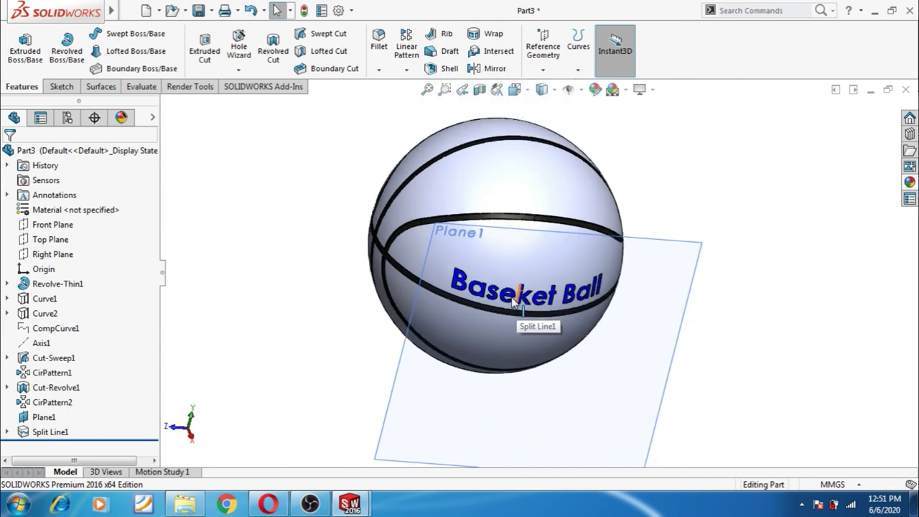
{"action": "left_click", "coordinate": [533, 203]}
{"action": "left_click", "coordinate": [697, 193]}
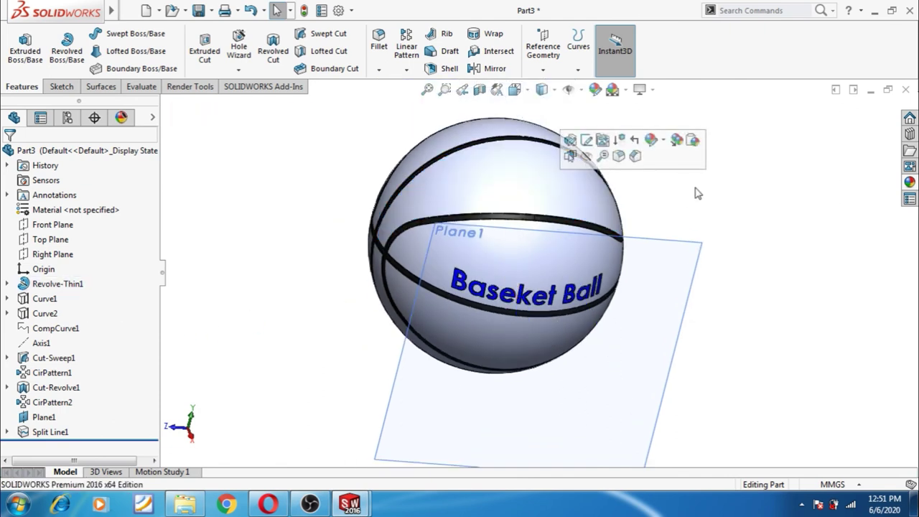
{"action": "left_click", "coordinate": [45, 283]}
{"action": "mouse_move", "coordinate": [750, 231]}
{"action": "middle_mouse_down"}
{"action": "mouse_move", "coordinate": [771, 256]}
{"action": "mouse_move", "coordinate": [732, 295]}
{"action": "middle_mouse_up"}
{"action": "left_click", "coordinate": [910, 184]}
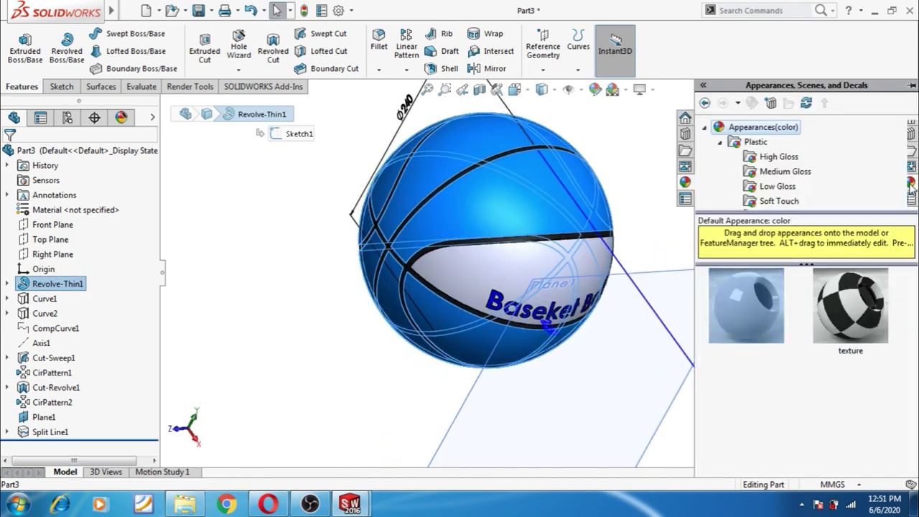
{"action": "left_click", "coordinate": [776, 157]}
{"action": "scroll", "coordinate": [762, 303], "scroll_direction": "down", "scroll_amount": 3}
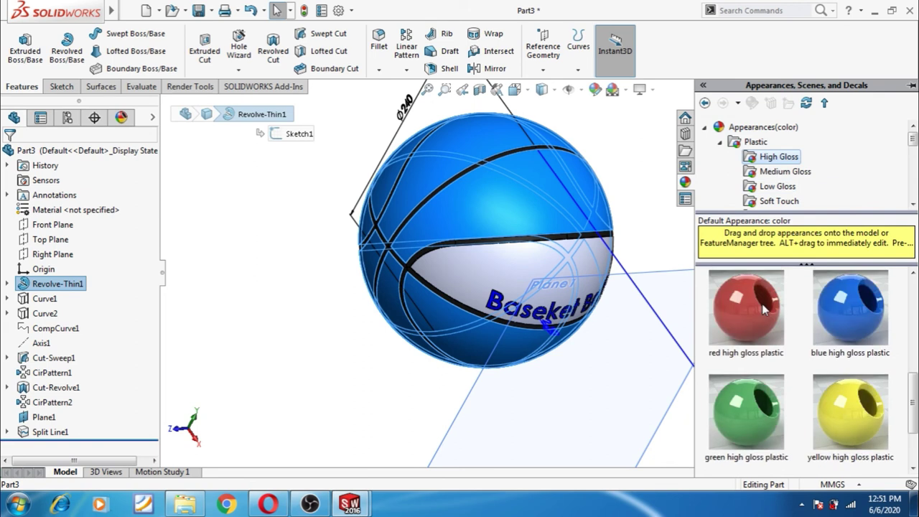
{"action": "scroll", "coordinate": [773, 334], "scroll_direction": "down", "scroll_amount": 1}
{"action": "scroll", "coordinate": [793, 355], "scroll_direction": "up", "scroll_amount": 2}
{"action": "scroll", "coordinate": [793, 355], "scroll_direction": "up", "scroll_amount": 2}
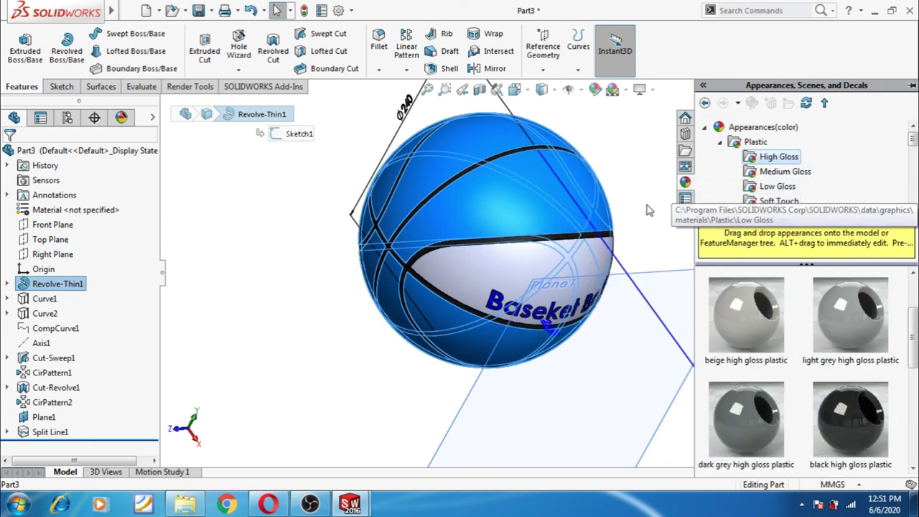
Colour the ball body and the Split Line1 band around the text orange
{"action": "left_click", "coordinate": [611, 89]}
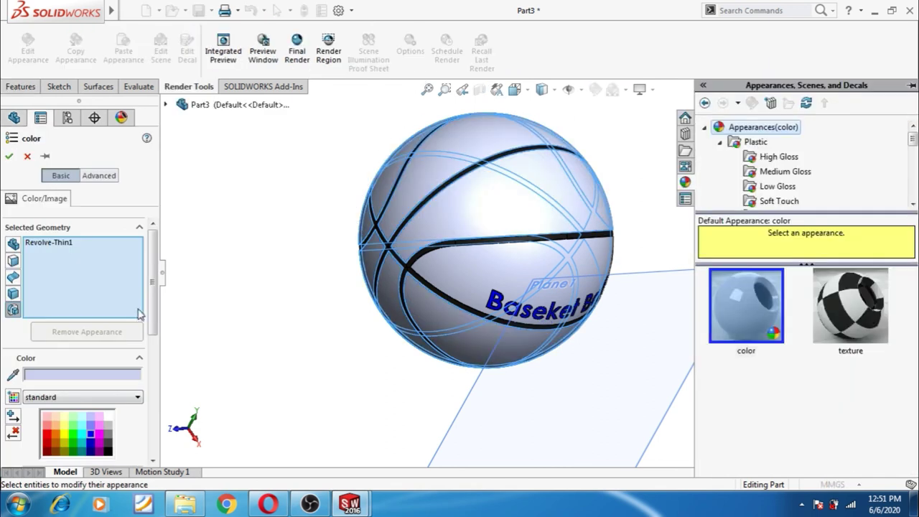
{"action": "left_click", "coordinate": [55, 436]}
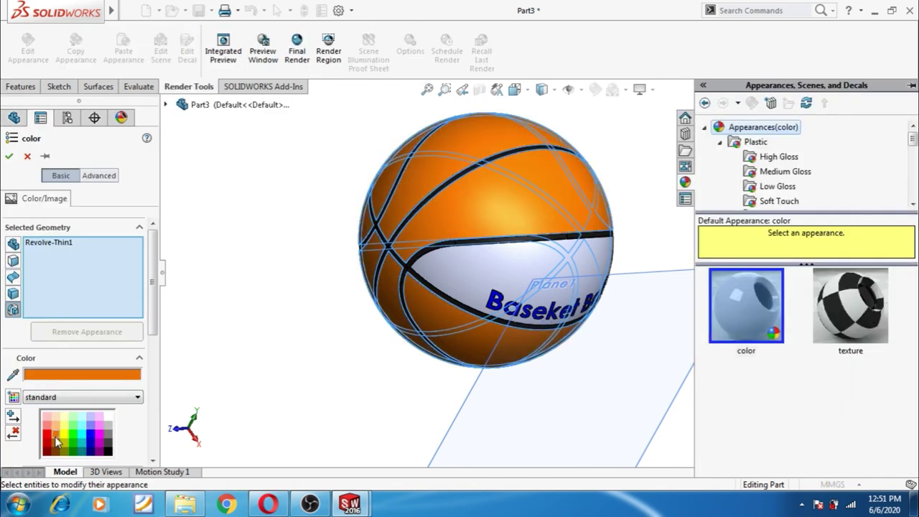
{"action": "left_click", "coordinate": [451, 273]}
{"action": "mouse_move", "coordinate": [242, 281]}
{"action": "middle_mouse_down"}
{"action": "mouse_move", "coordinate": [364, 307]}
{"action": "mouse_move", "coordinate": [383, 324]}
{"action": "middle_mouse_up"}
{"action": "left_click", "coordinate": [9, 155]}
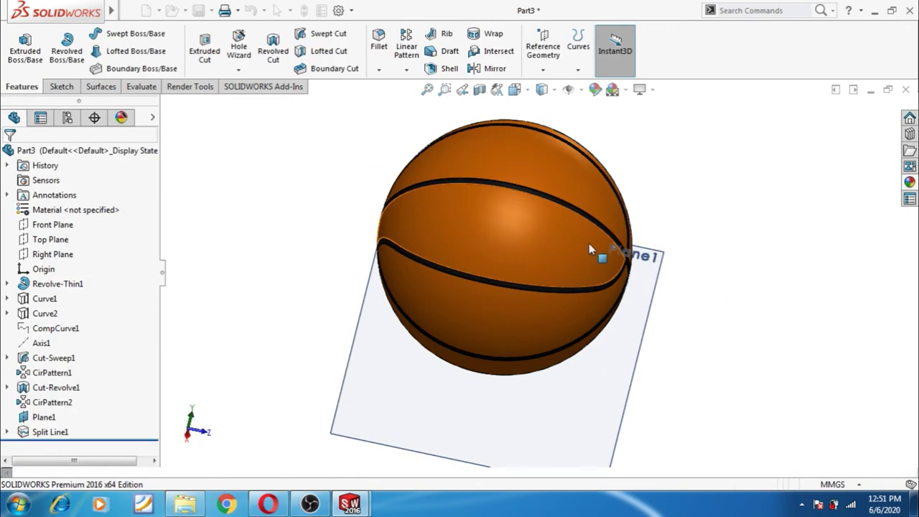
{"action": "middle_click_drag", "start_coordinate": [764, 259], "coordinate": [544, 205]}
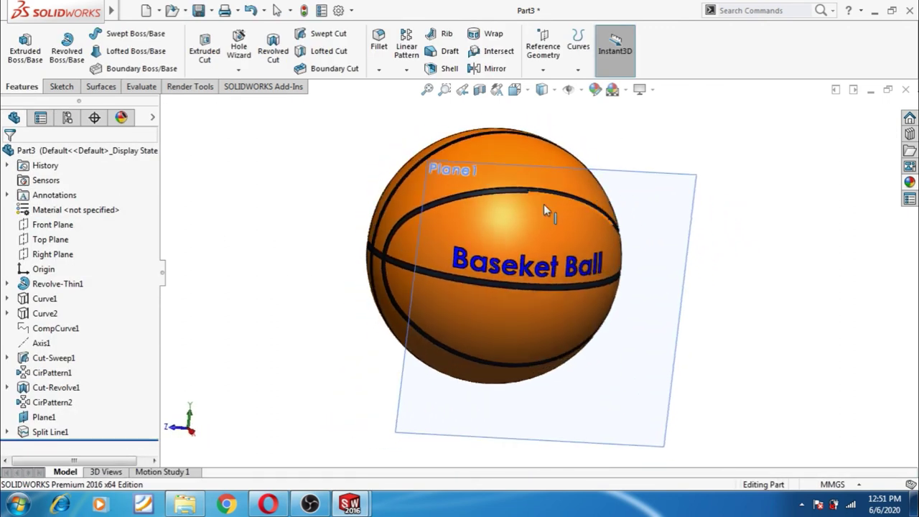
Hide Plane1 to leave only the orange basketball, then save it to the Desktop as 'baseket ball.SLDPRT'
{"action": "left_click", "coordinate": [660, 202]}
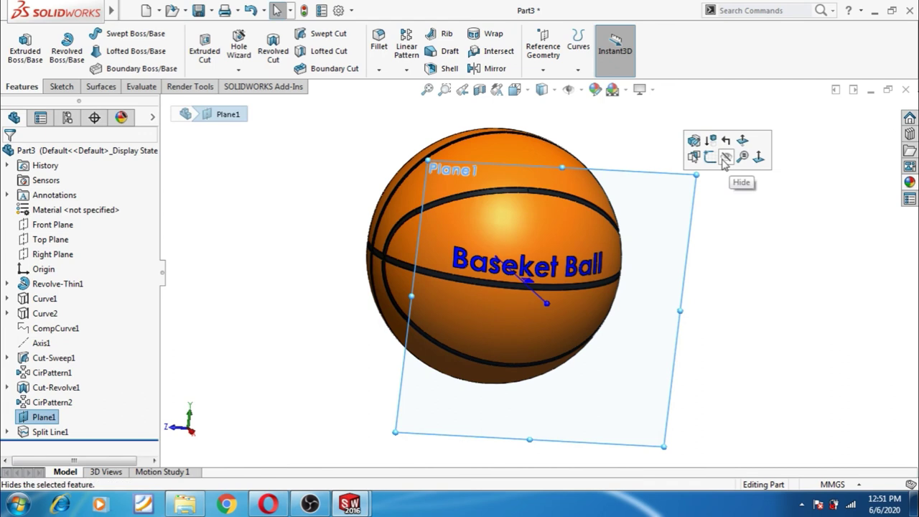
{"action": "left_click", "coordinate": [725, 160]}
{"action": "left_click", "coordinate": [199, 10]}
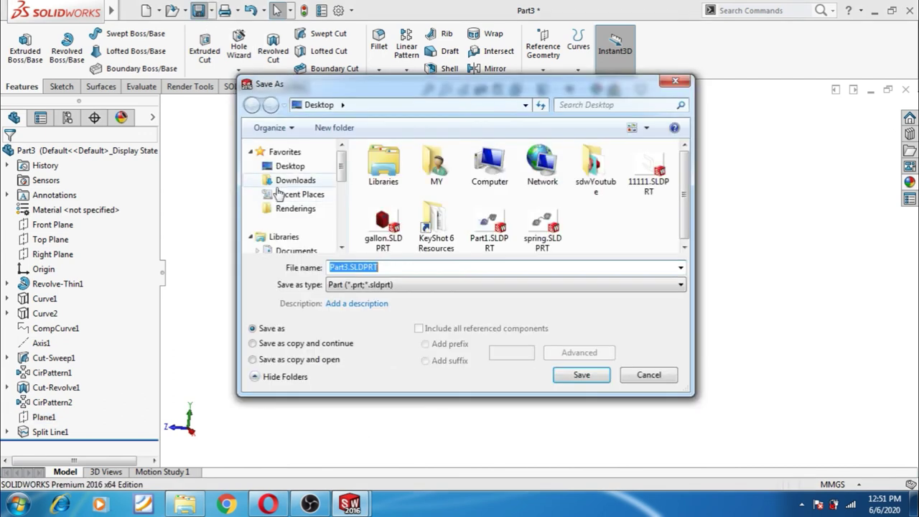
{"action": "left_click", "coordinate": [290, 166]}
{"action": "left_click", "coordinate": [385, 267]}
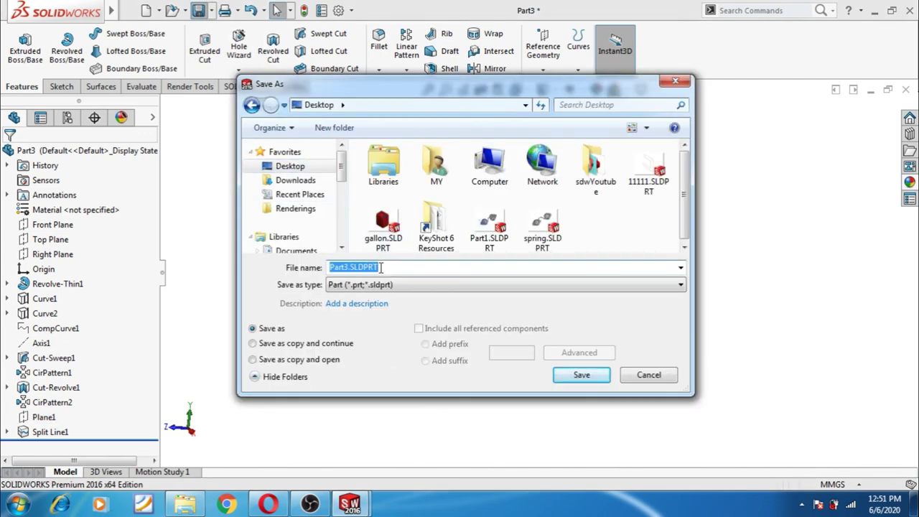
{"action": "type", "text": "baseket ball"}
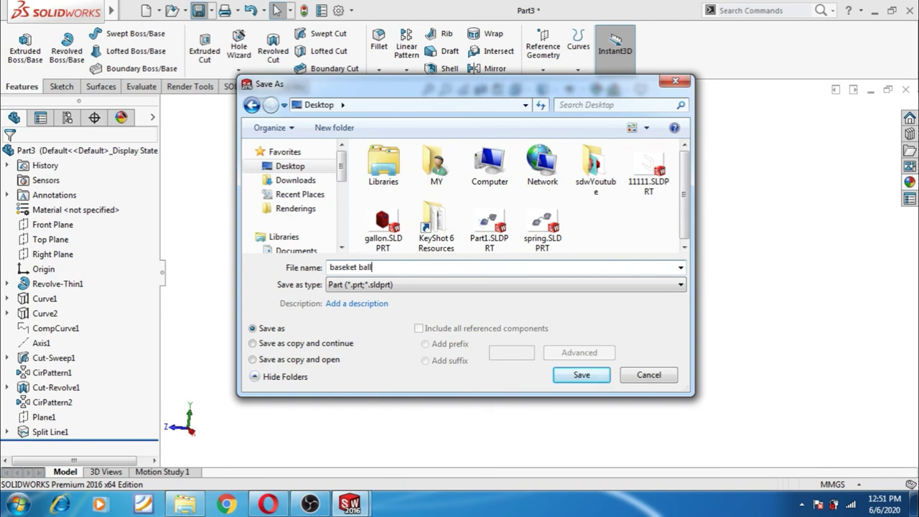
{"action": "left_click", "coordinate": [559, 376]}
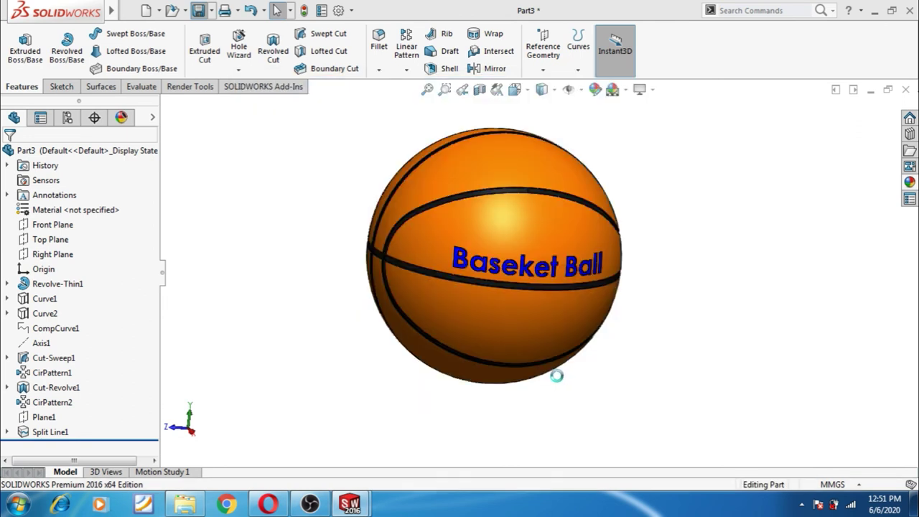